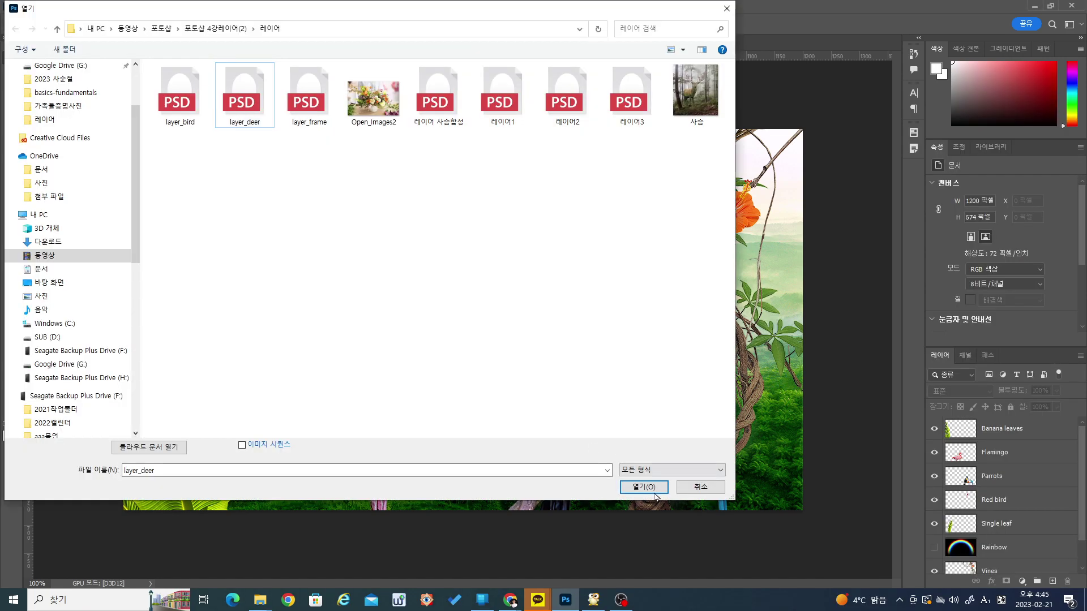
- Open the layer_deer file and make the deer layer active
left_click(652, 488)
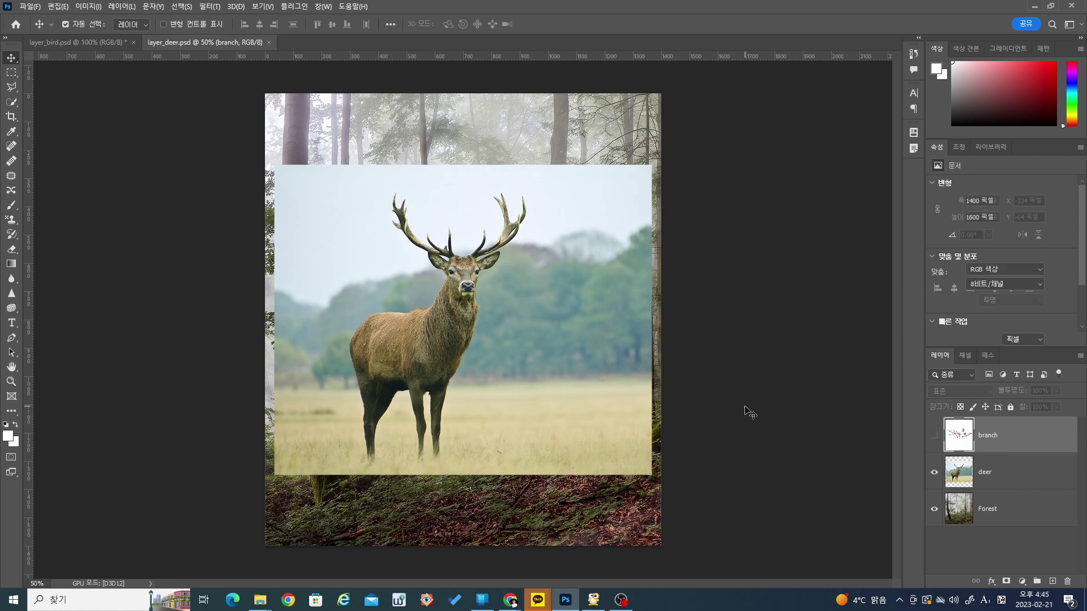
left_click(748, 414)
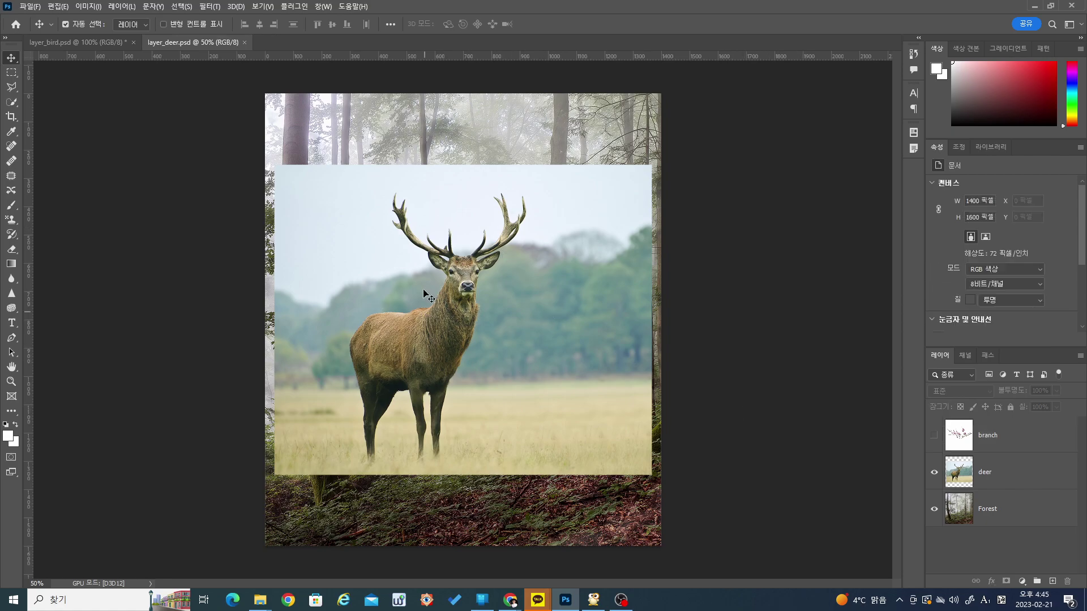
left_click(1014, 446)
left_click(1018, 479)
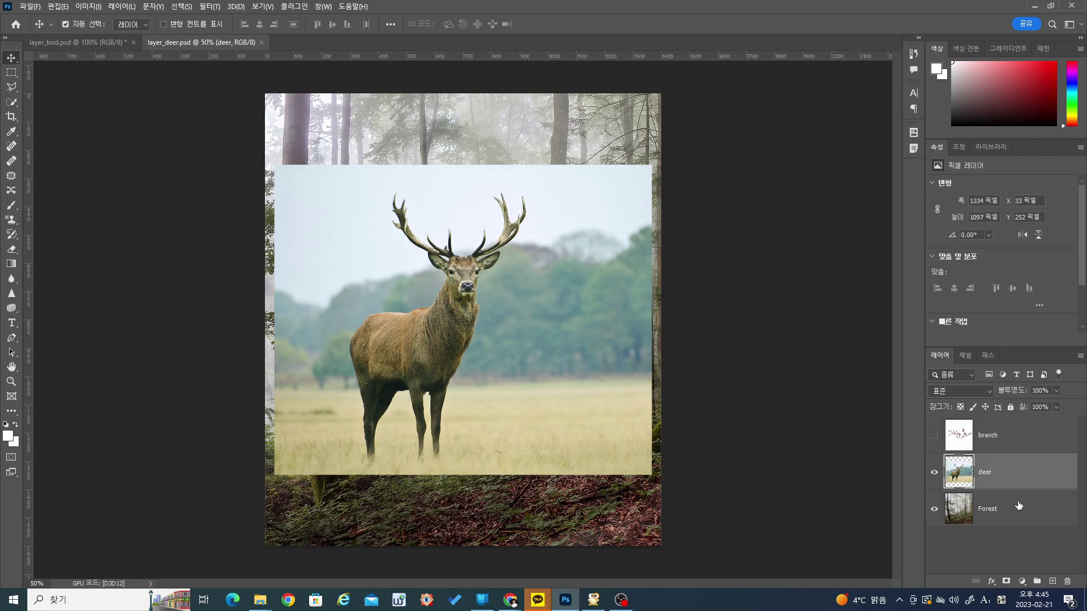
- Examine the contents of the branch, deer and Forest layers by switching the visibility of the branch and deer layers off and on
left_click(934, 435)
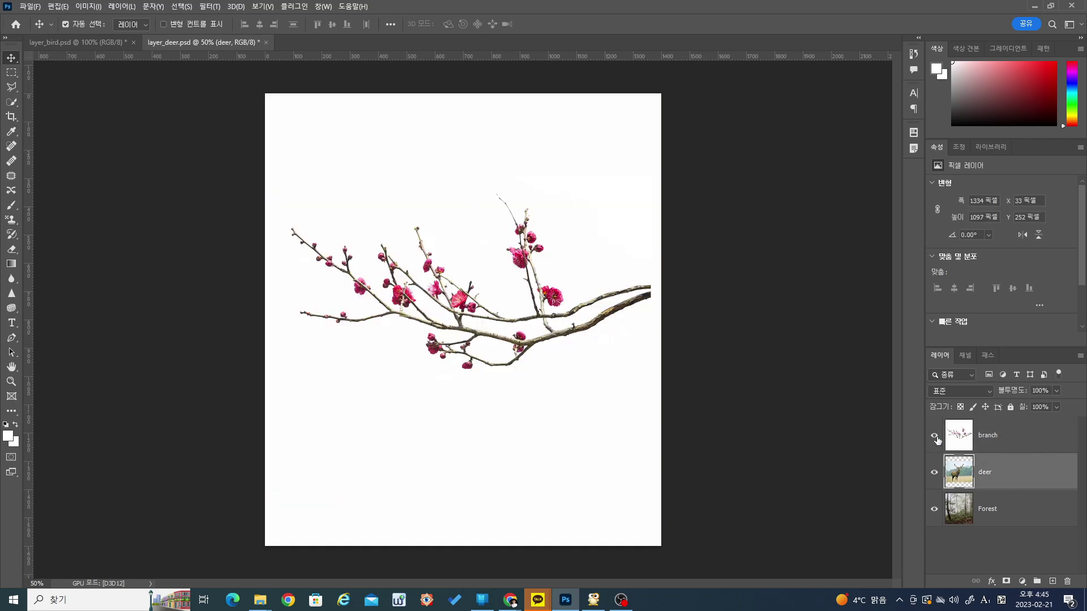
left_click(934, 435)
left_click(935, 473)
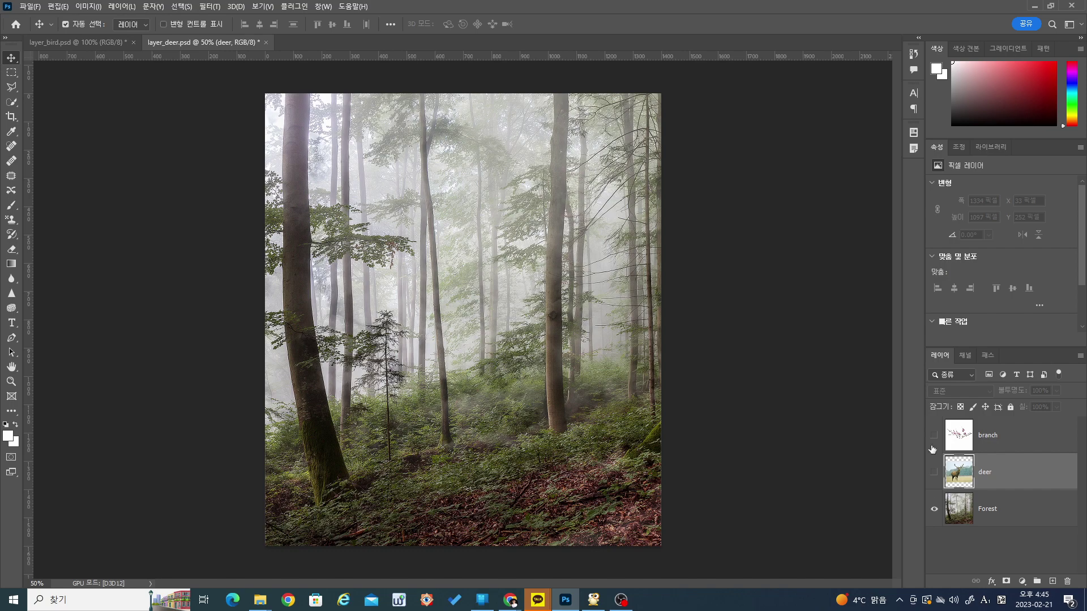
left_click(935, 435)
left_click(936, 471)
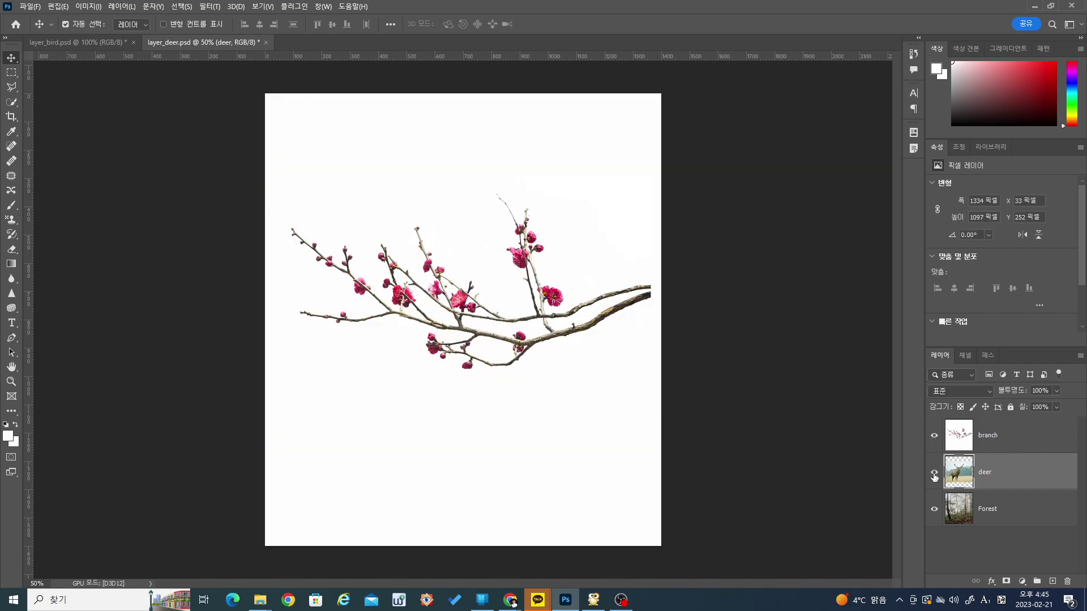
left_click(934, 435)
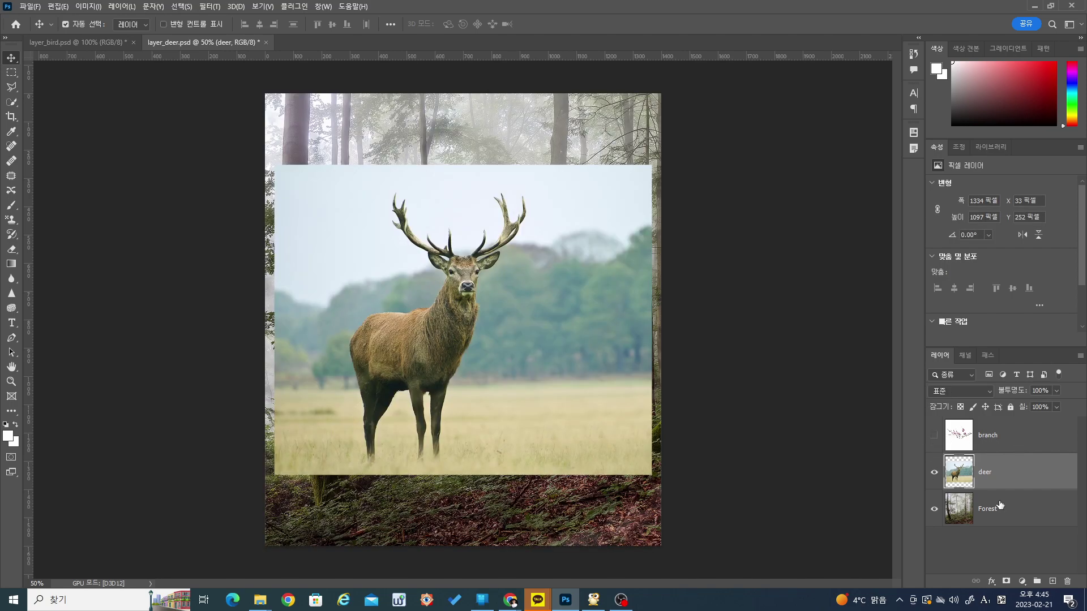
left_click(934, 472)
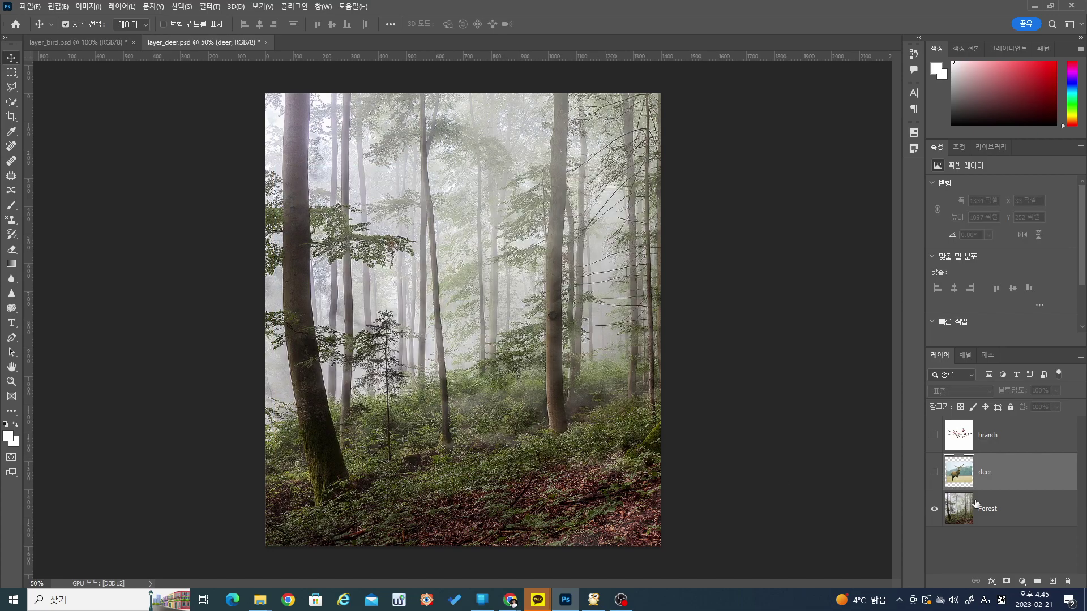
left_click(935, 472)
left_click(934, 435)
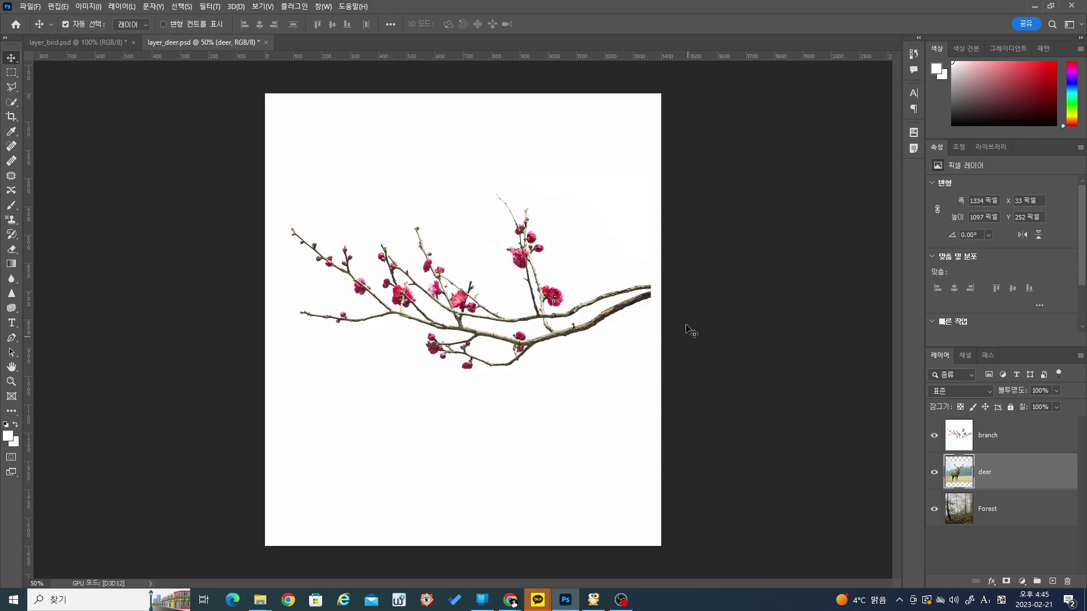
left_click(934, 436)
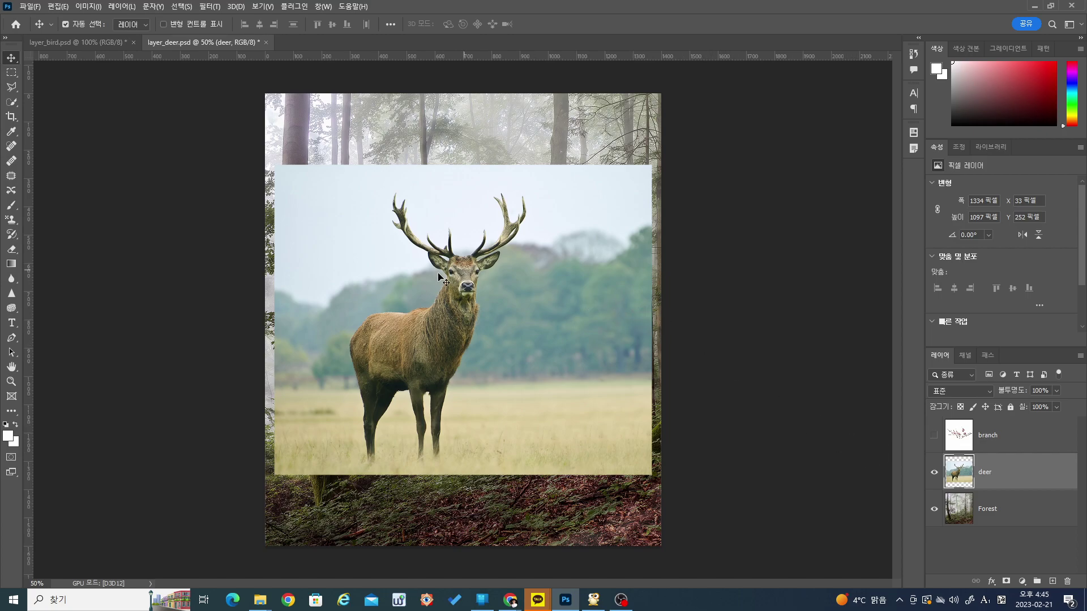
- Open the finished composite file 레이어 사슴합성 as a reference
left_click(35, 10)
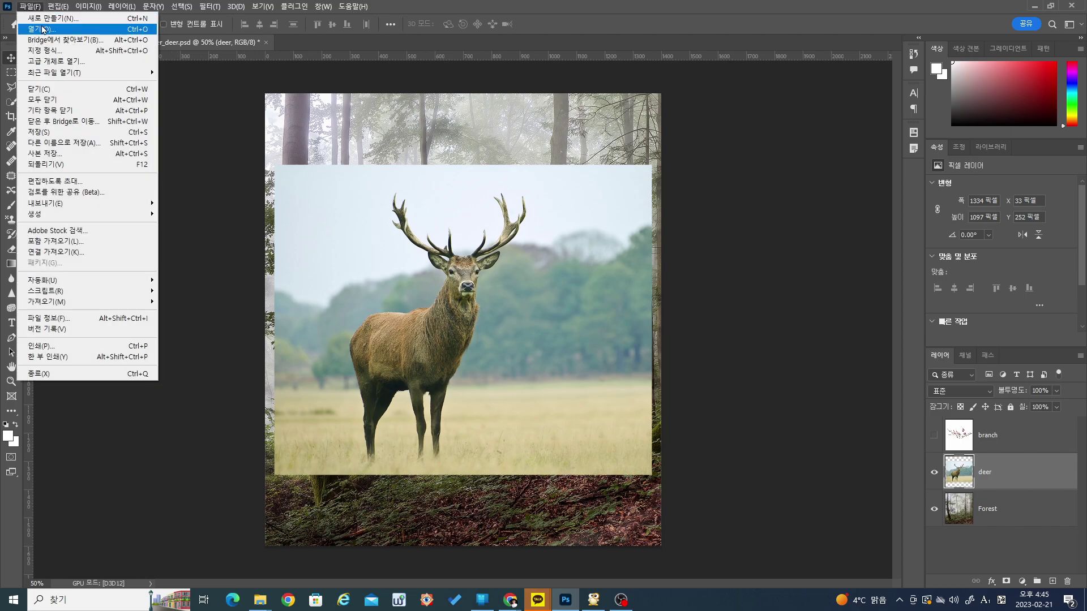
left_click(34, 26)
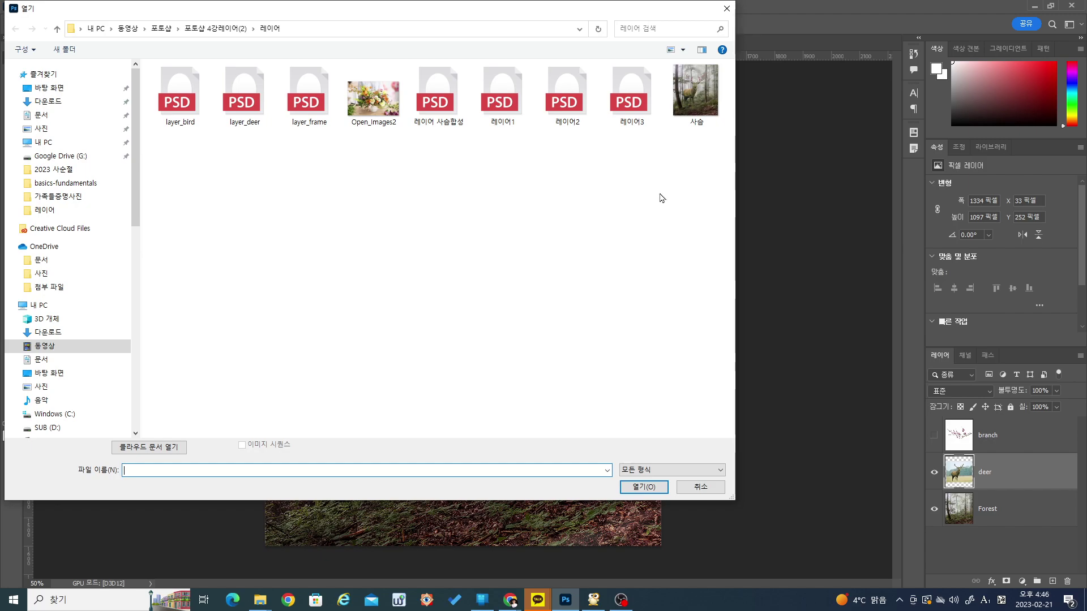
left_click(437, 98)
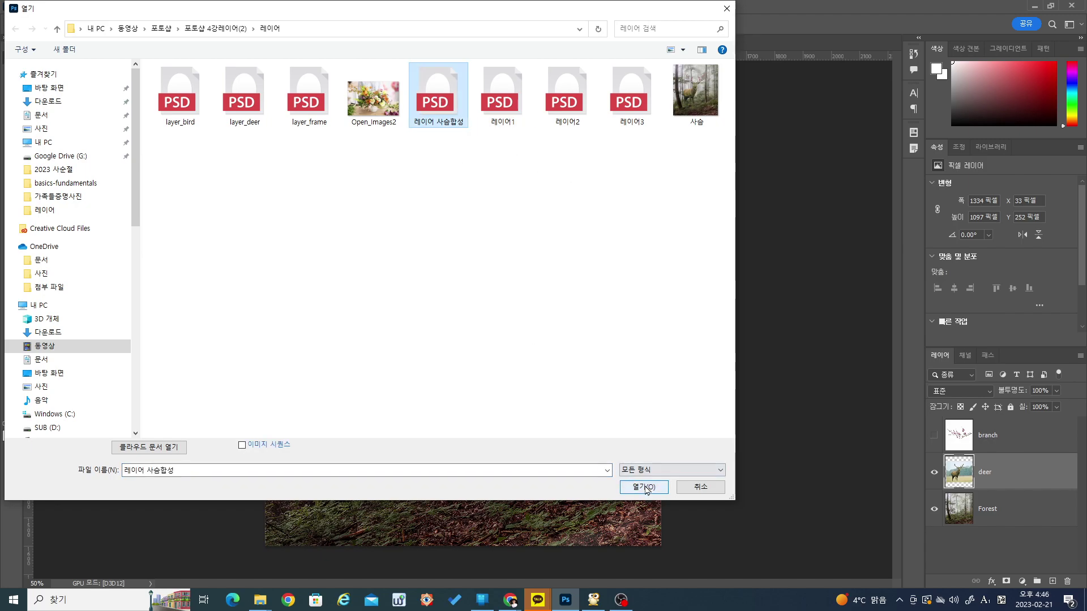
left_click(643, 486)
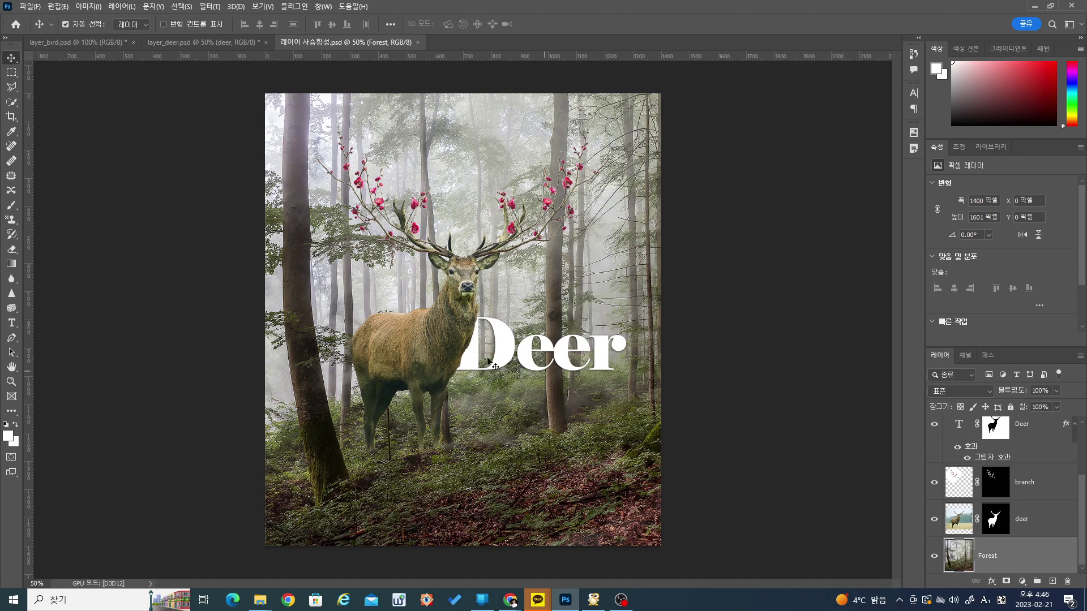
- Examine the deer and its blossoming antlers in the finished composite at a larger zoom, and close that document
left_click(12, 382)
left_click(418, 302)
left_click(418, 302)
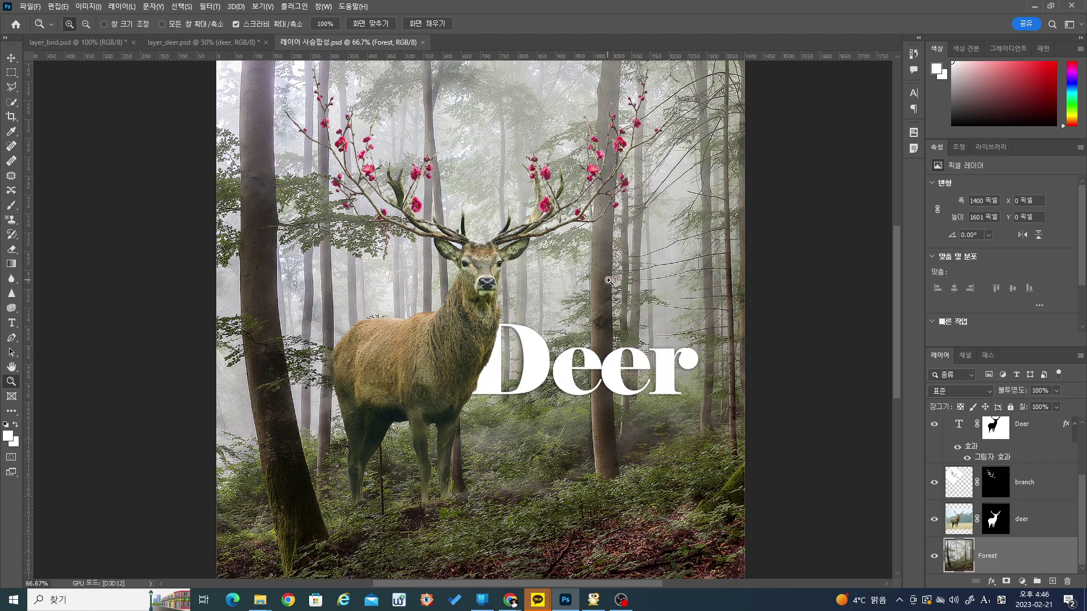
left_click(424, 43)
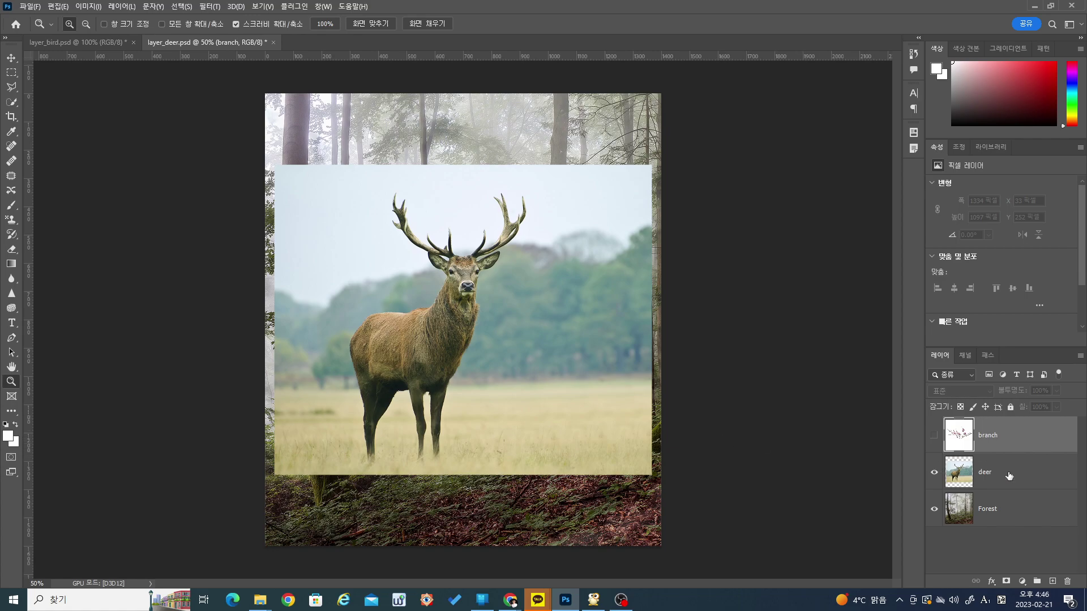
- Compare the deer photo with the Forest background by hiding and showing the layers above the Forest layer
left_click(1030, 478)
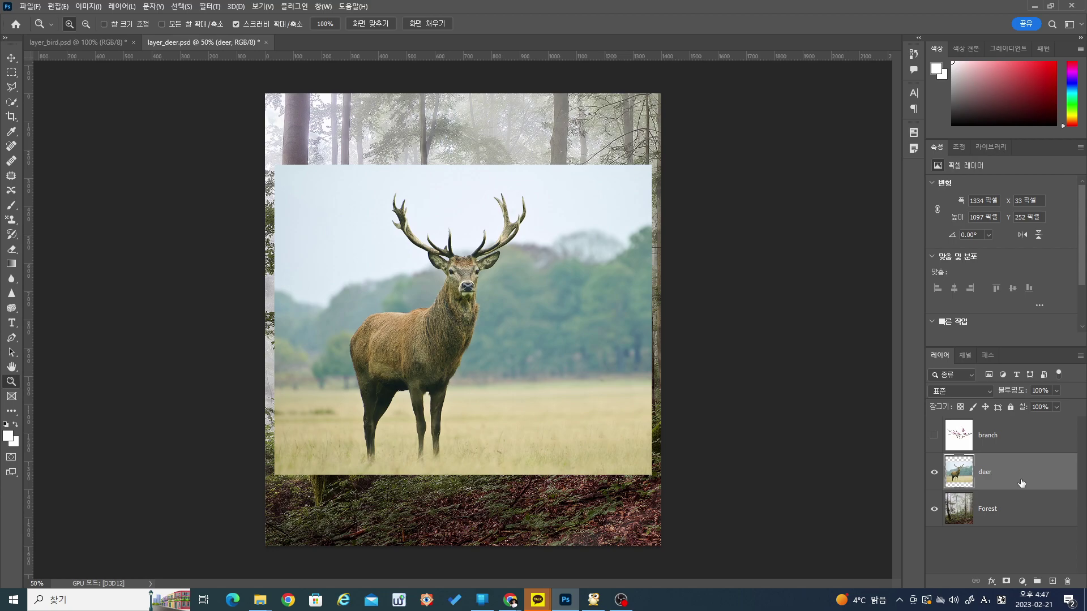
left_click(949, 516, "alt")
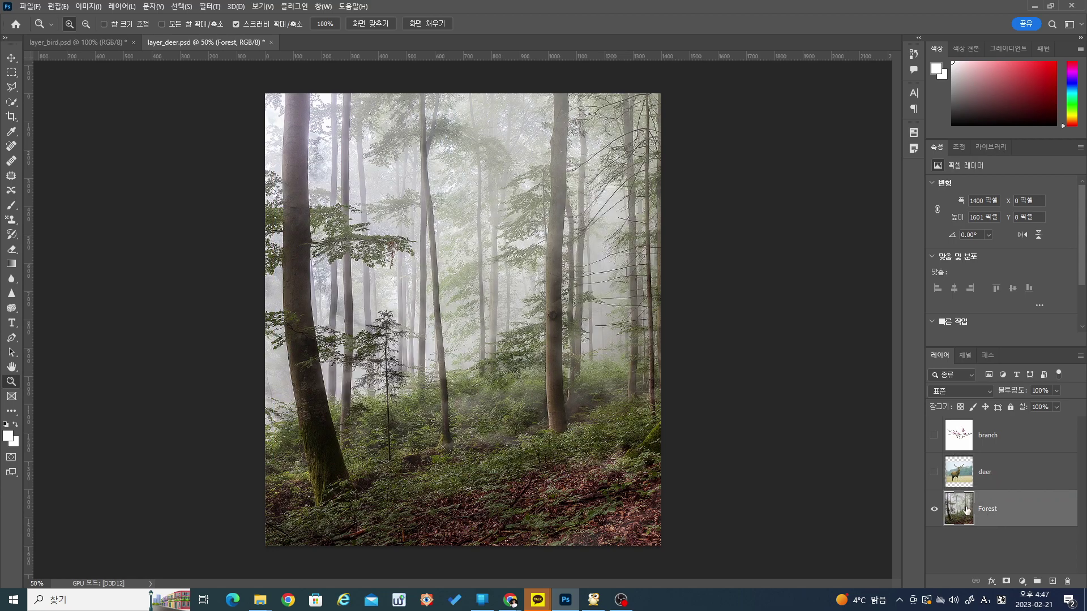
left_click(934, 472)
left_click(1005, 479)
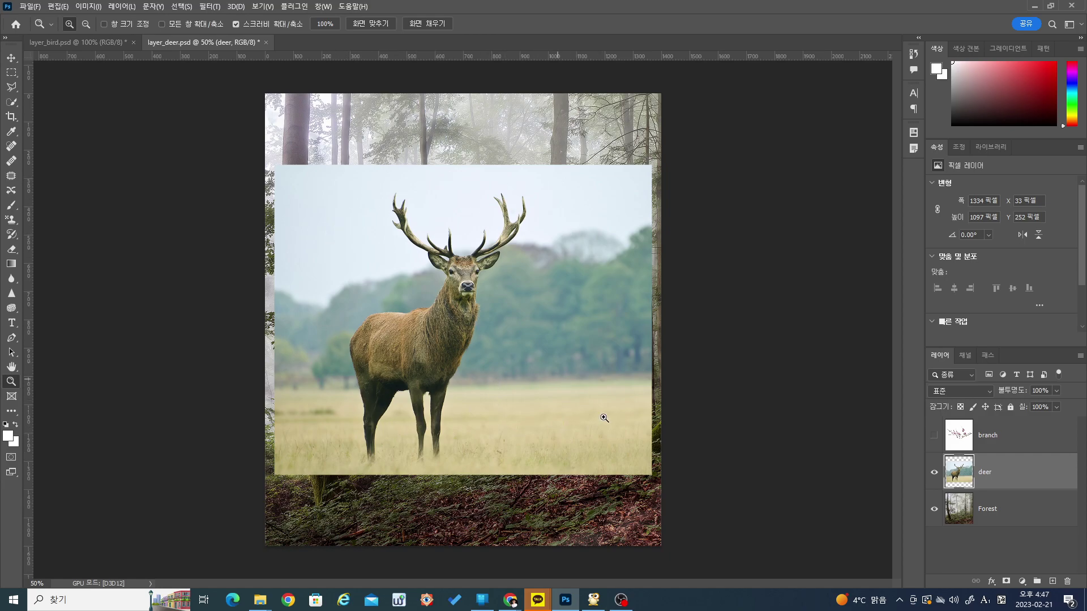
left_click(964, 518)
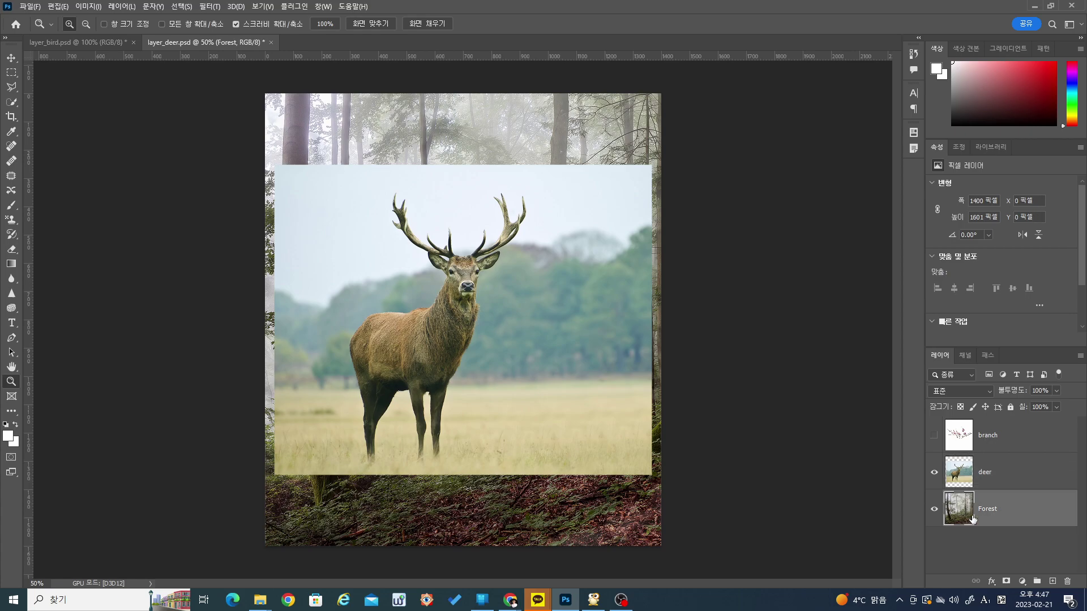
left_click(935, 474)
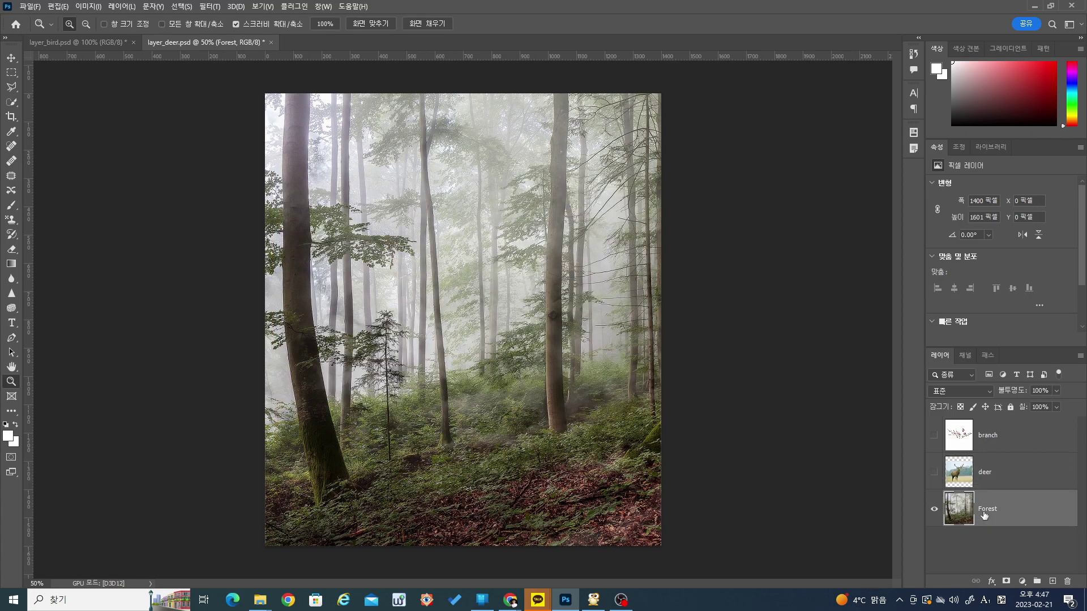
left_click(935, 473)
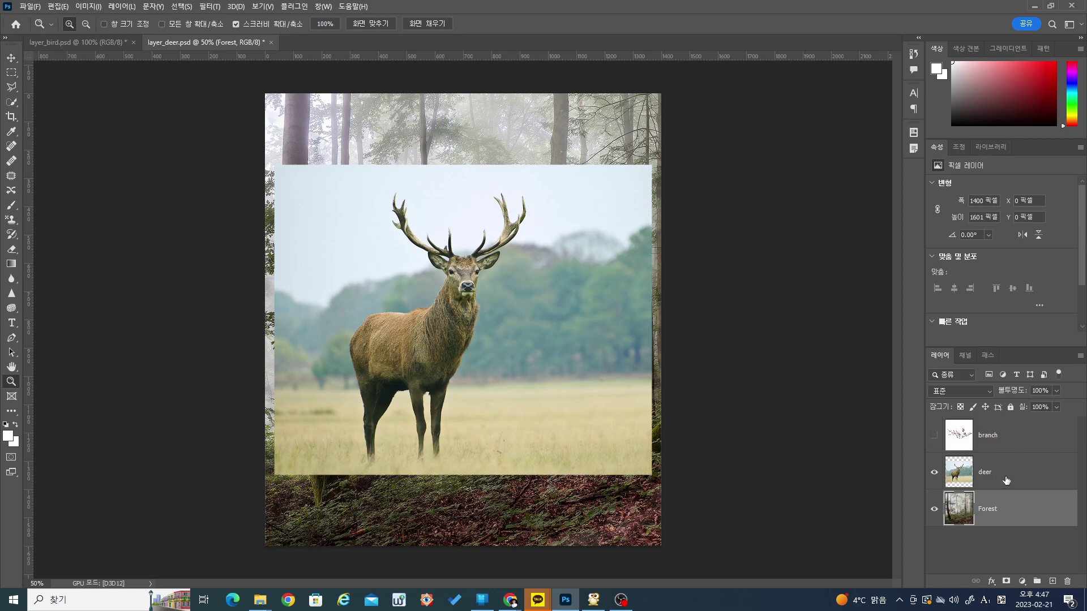
- On the deer layer, select the deer using the Quick Selection tool's Select Subject option and add a layer mask from that selection
left_click(1005, 480)
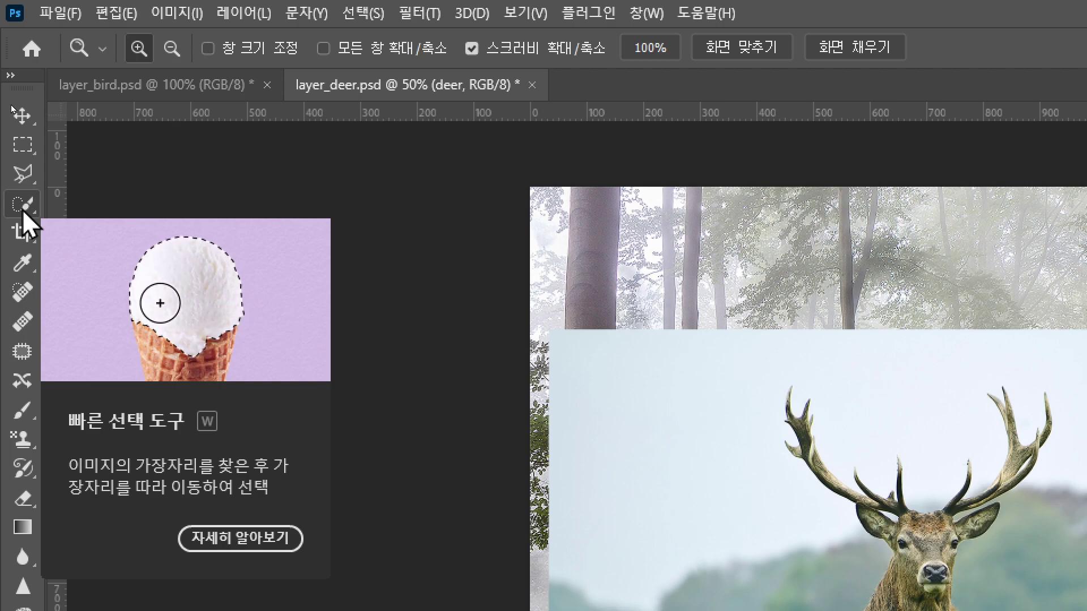
left_click(23, 209)
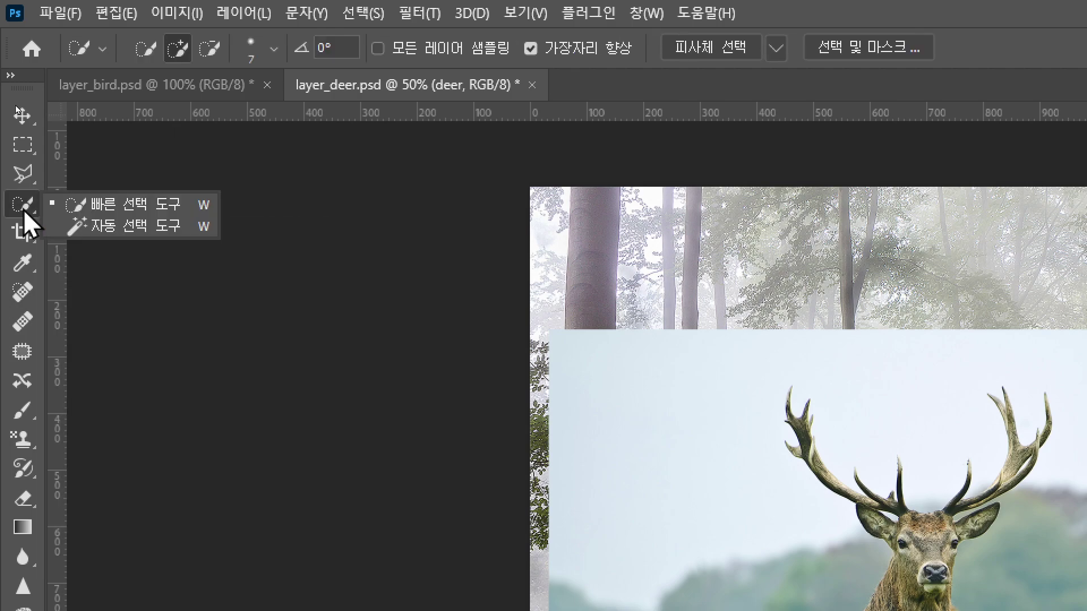
left_click(116, 227)
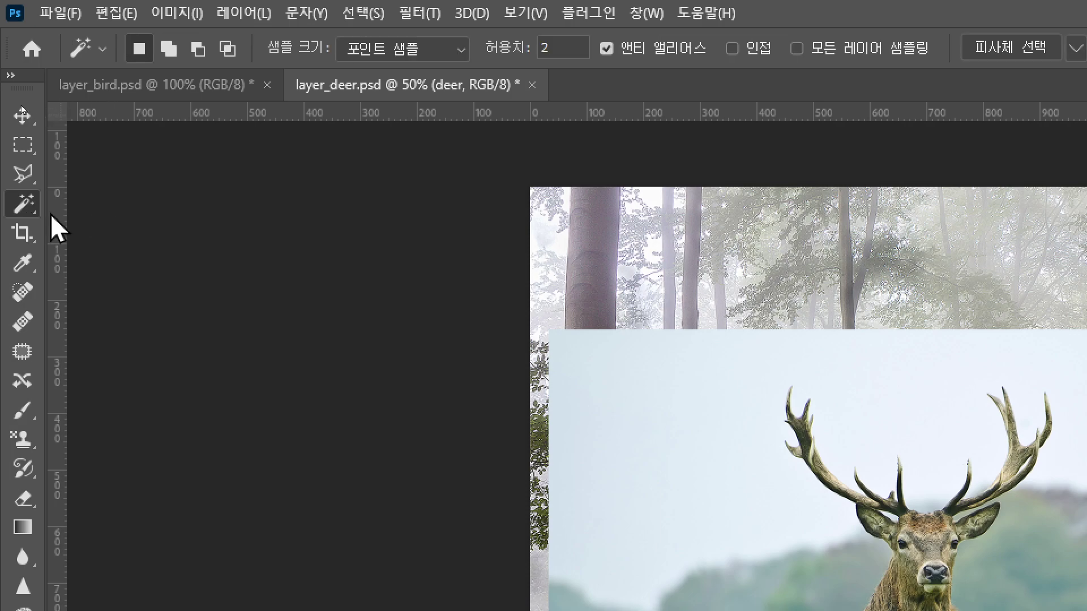
right_click(22, 211)
left_click(120, 207)
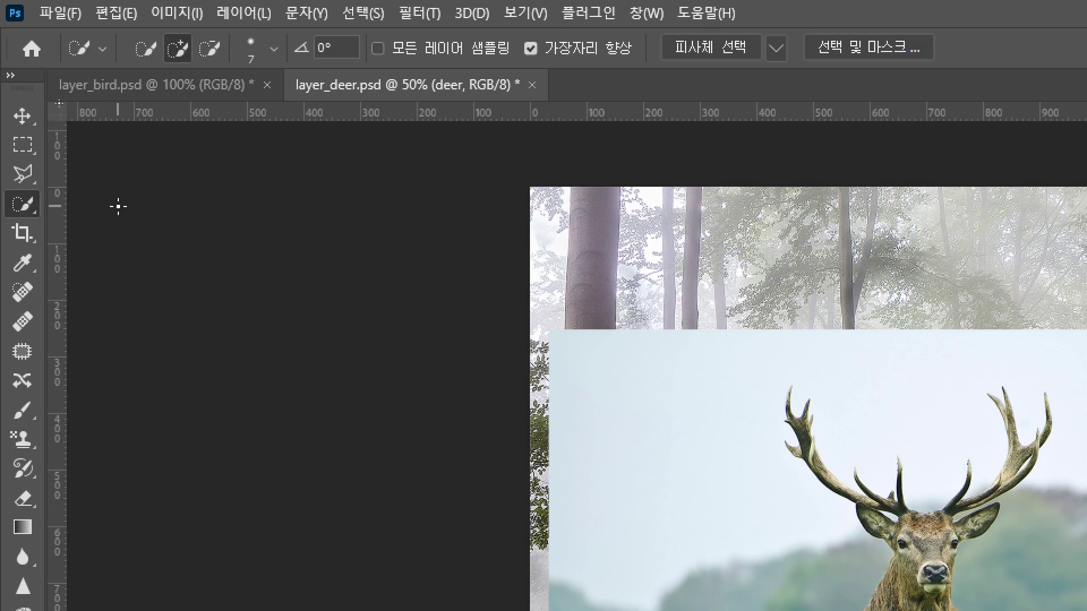
right_click(17, 213)
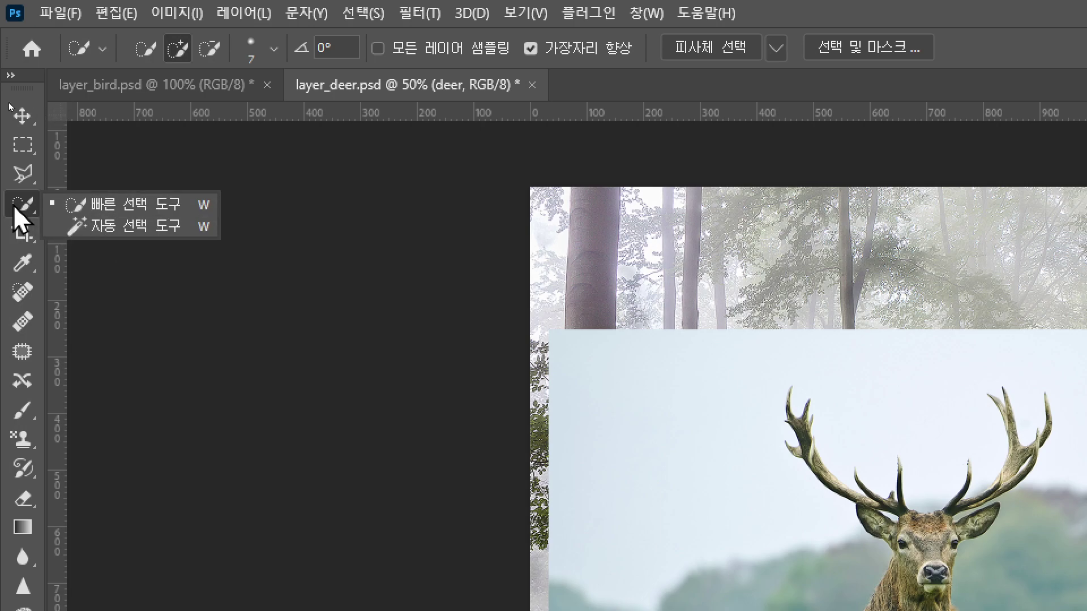
left_click(21, 209)
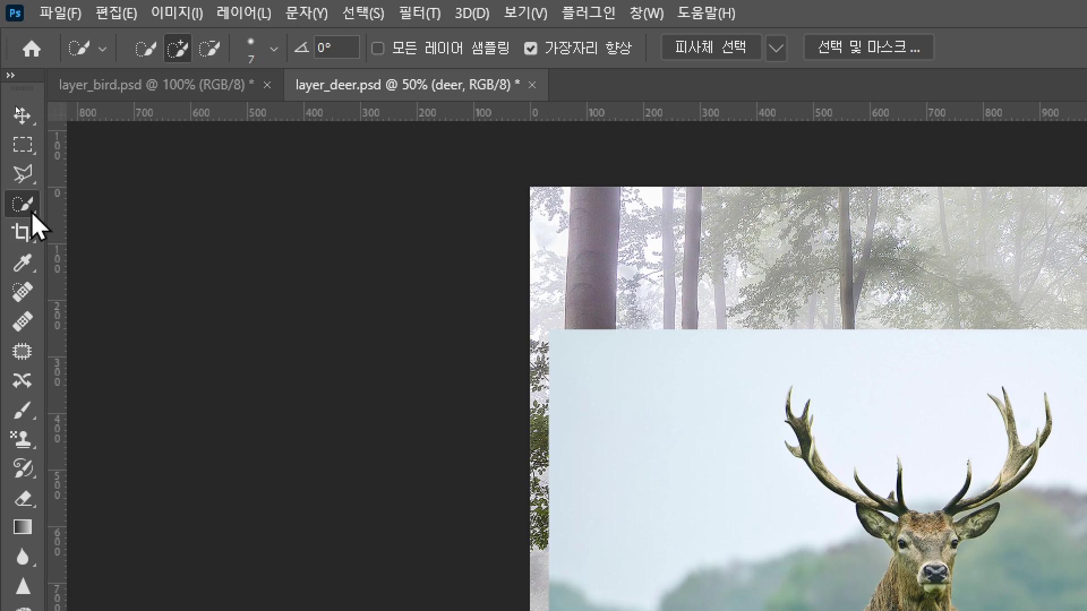
right_click(31, 213)
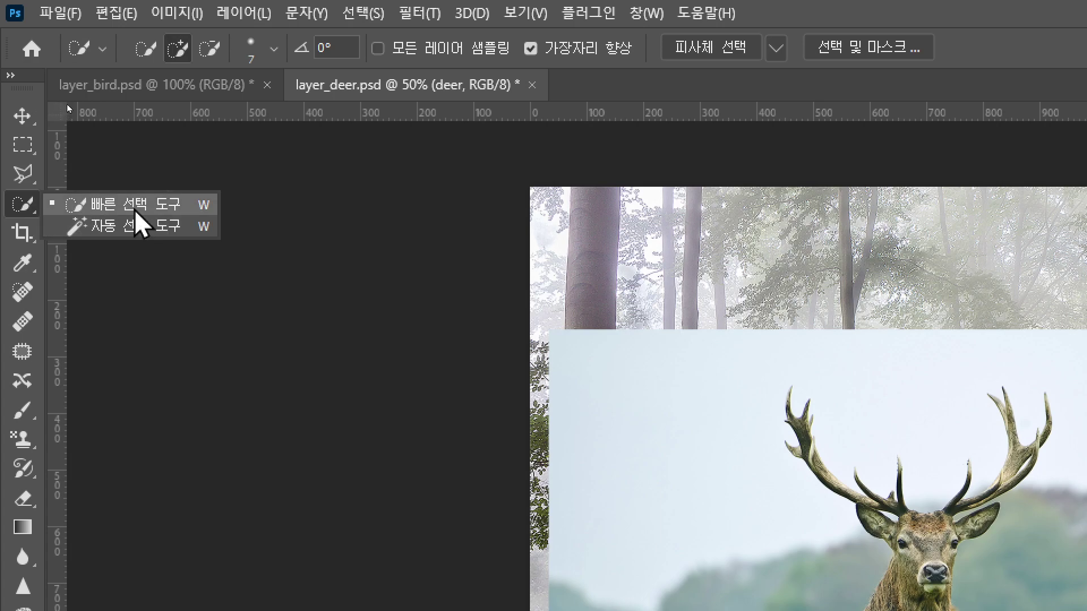
left_click(20, 208)
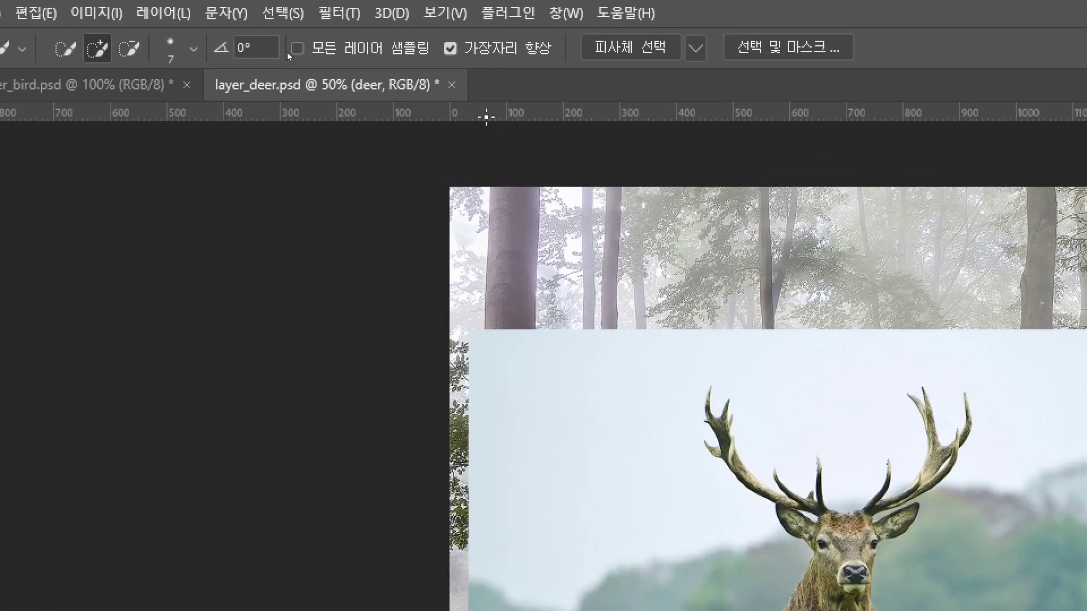
left_click(649, 50)
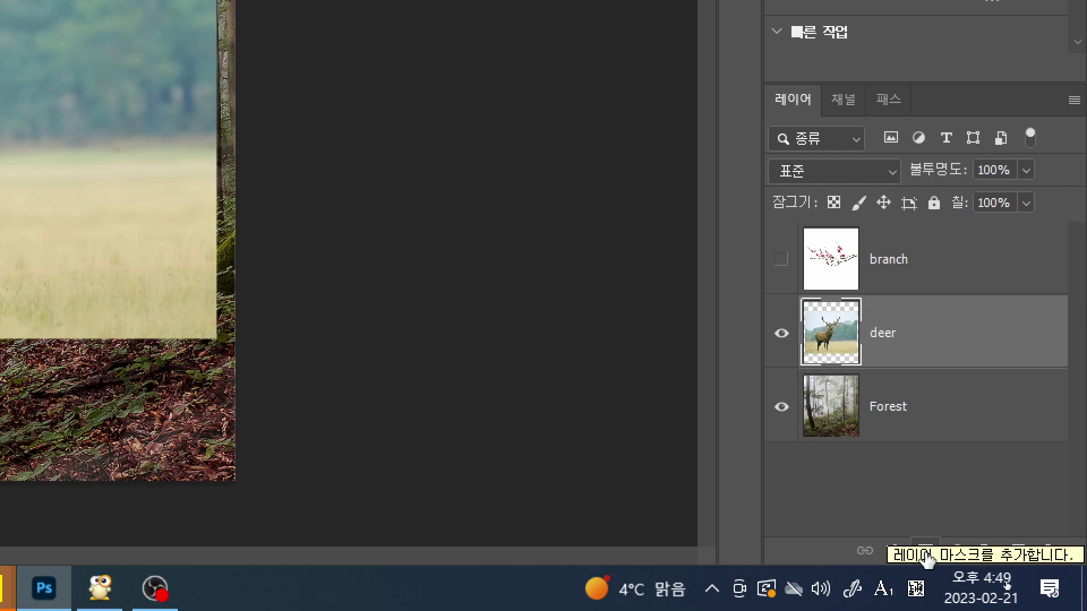
left_click(925, 558)
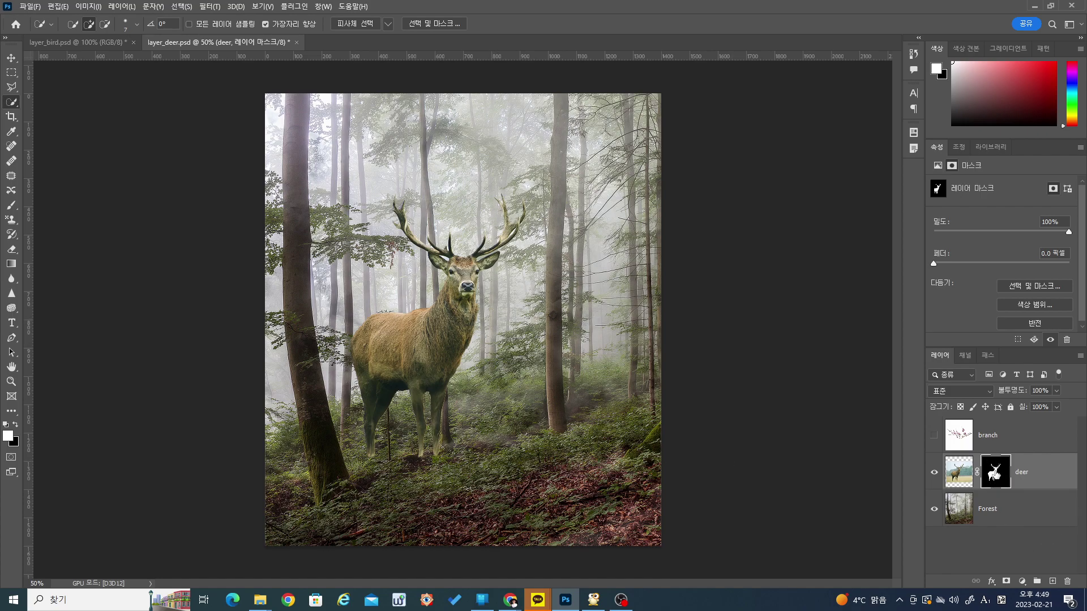
- Make the branch layer visible and active
left_click(934, 435)
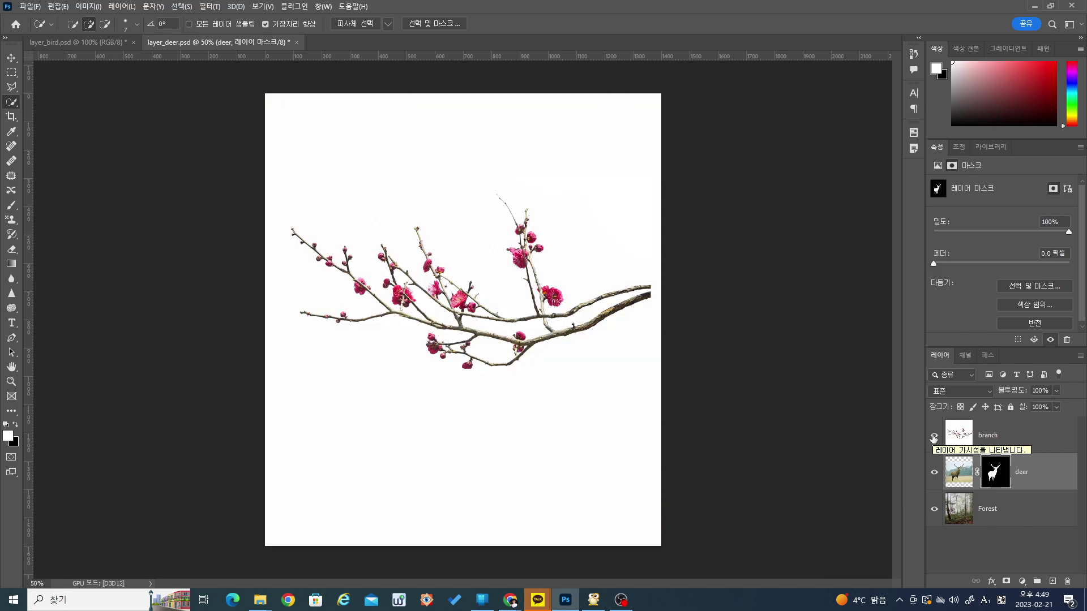
left_click(933, 437)
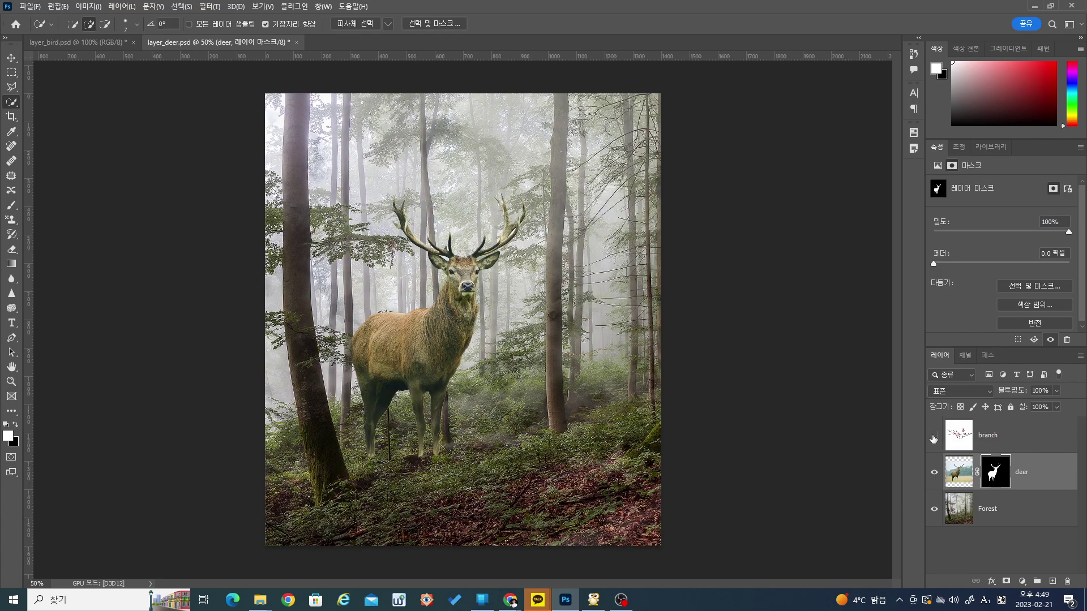
left_click(965, 444)
left_click(934, 435)
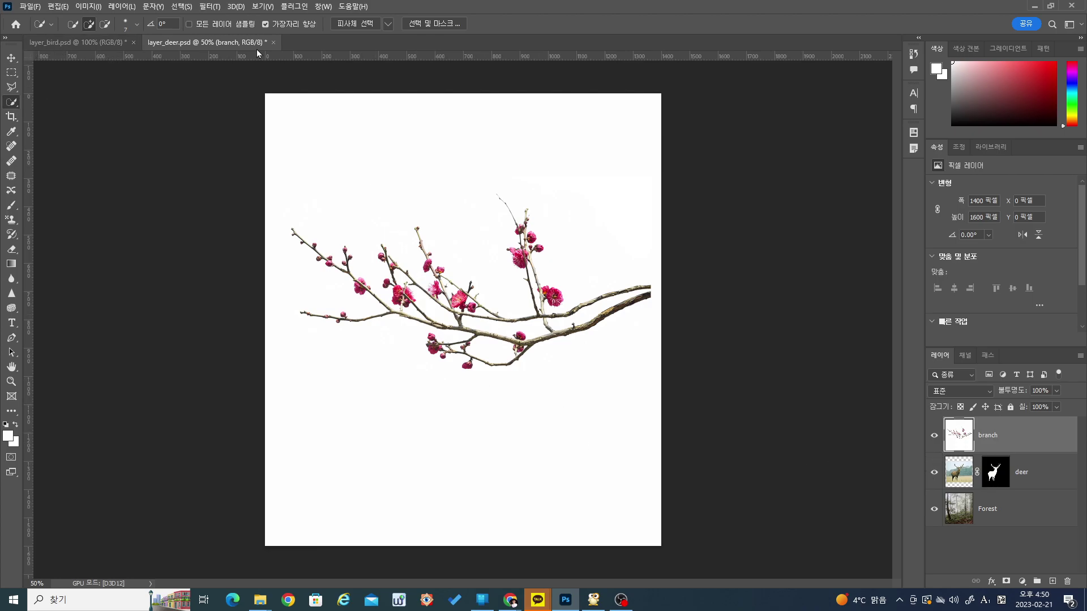
- Try masking the branch layer from a Select Subject selection, and delete that layer mask
left_click(349, 25)
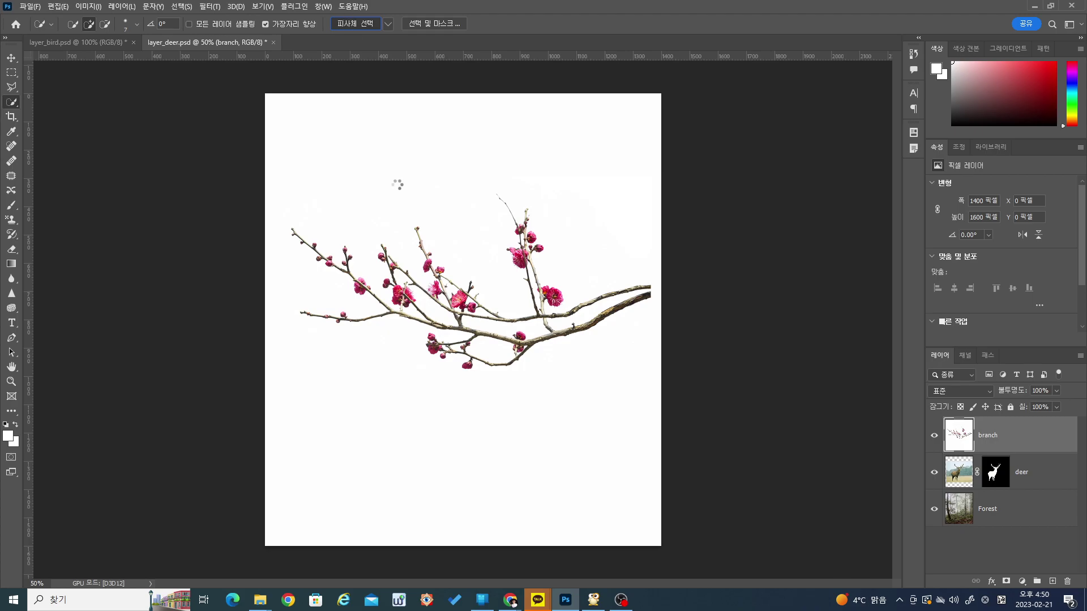
left_click(1007, 581)
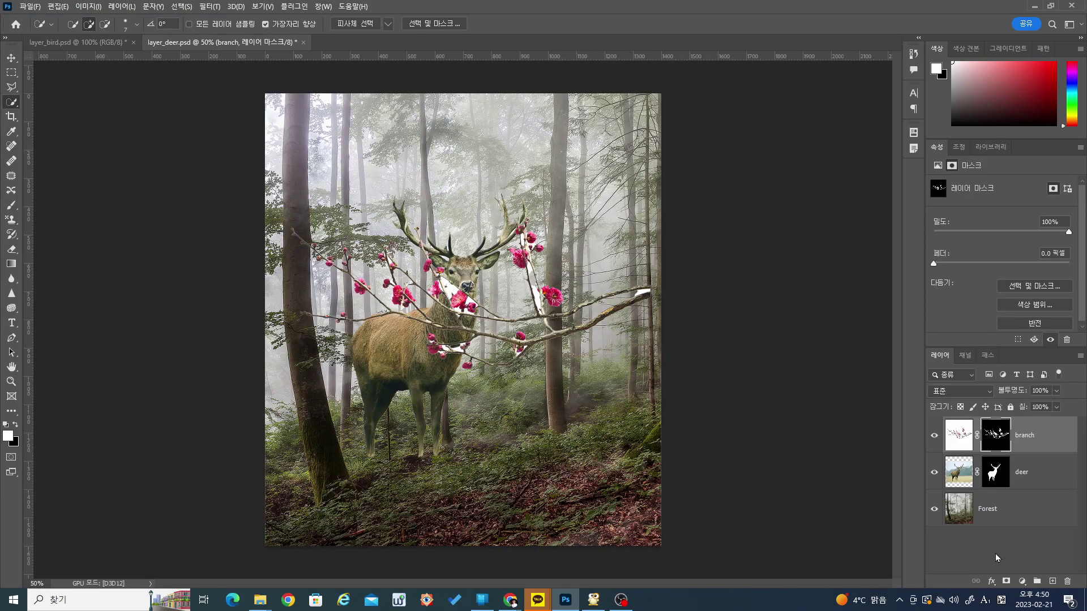
key("Delete")
key("ctrl+d")
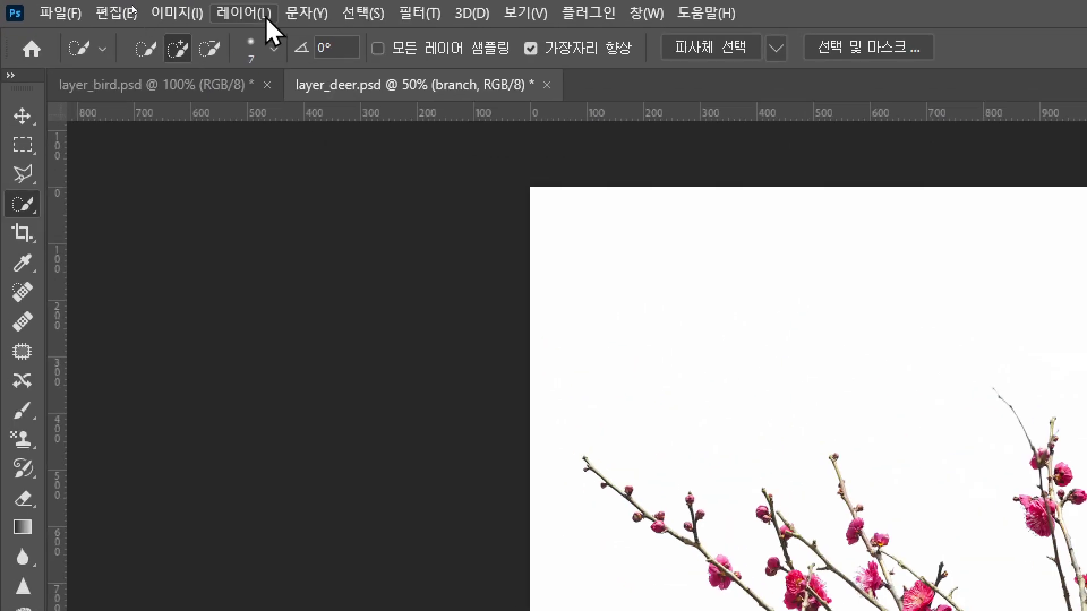
- Open Color Range for the branch layer and compare the selection preview with Invert on and off, leaving it off
left_click(371, 12)
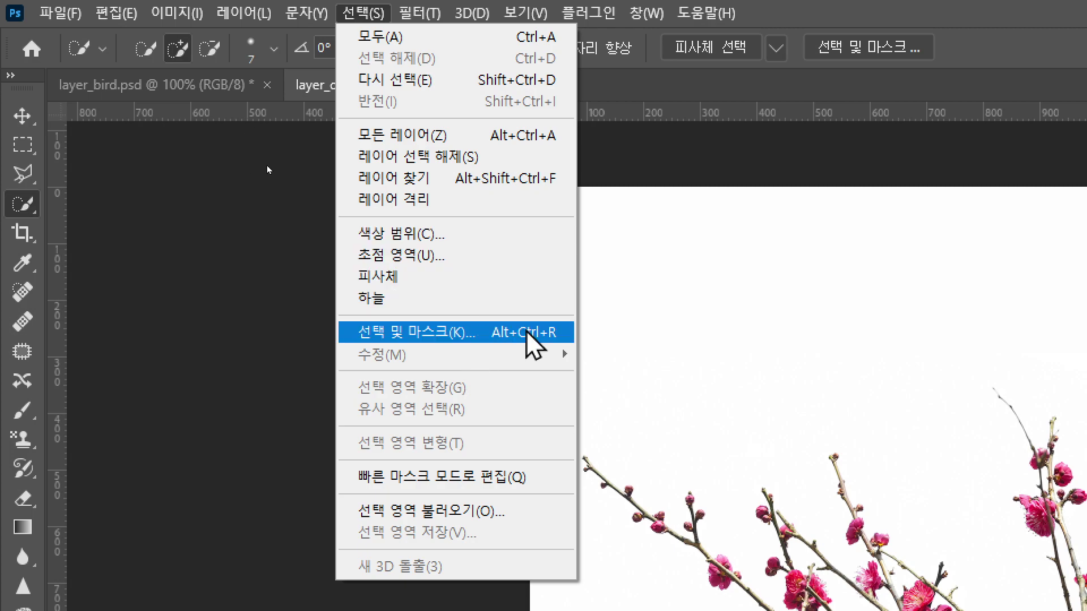
left_click(443, 234)
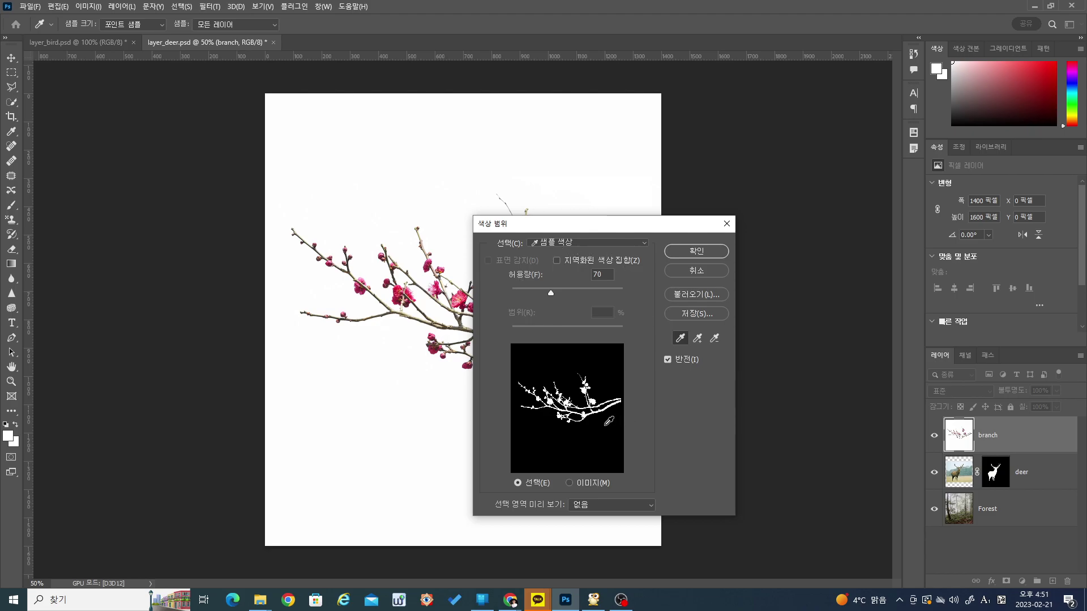
left_click(668, 360)
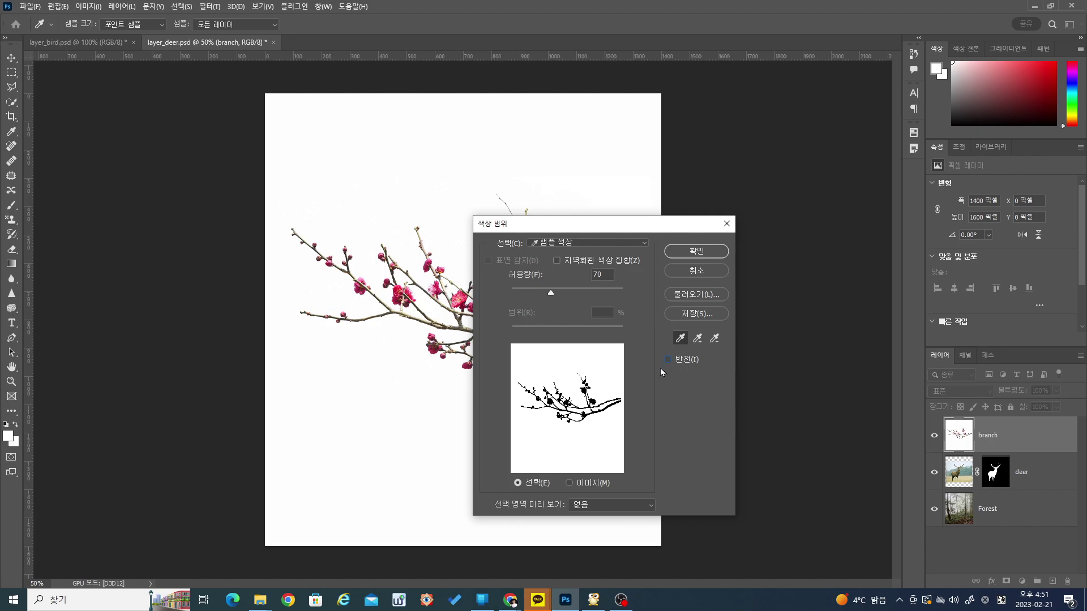
left_click(668, 360)
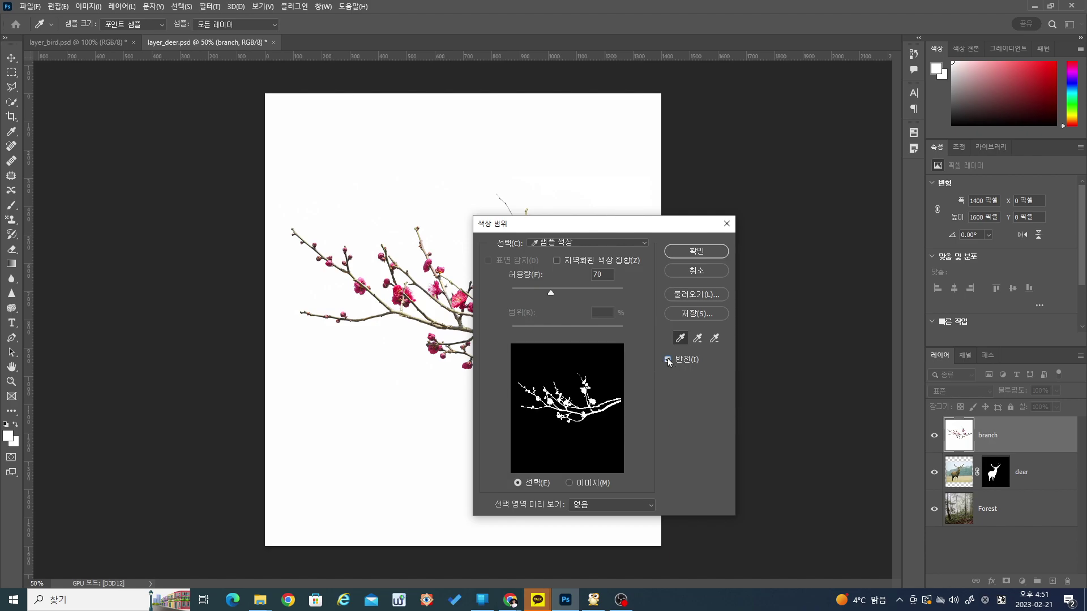
left_click(669, 361)
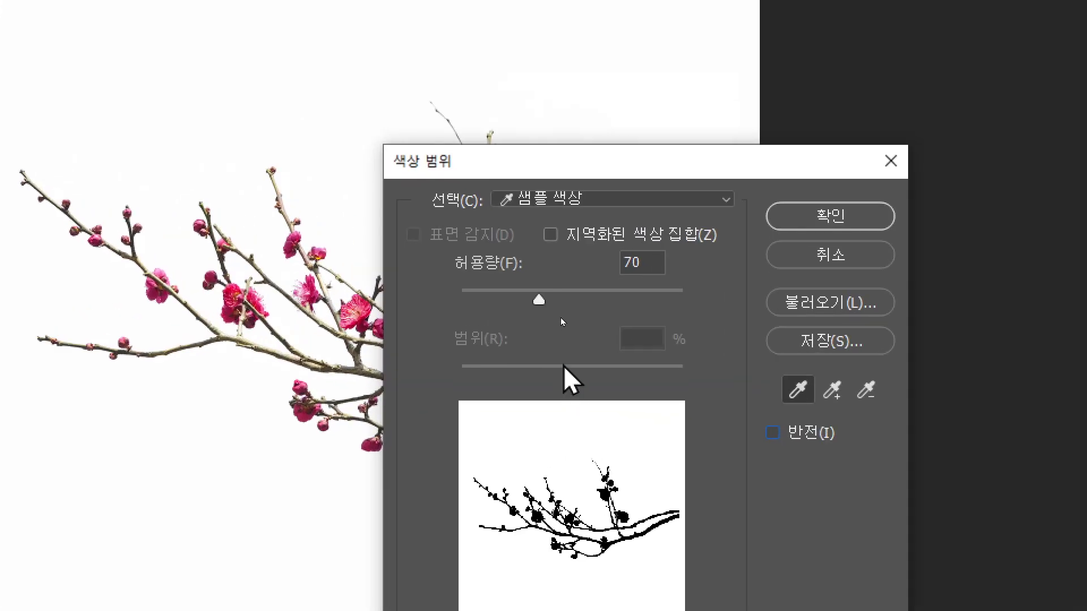
- Try Fuzziness values of 38, 130, 196 and 128 for the sampled colour in Color Range
left_click_drag(540, 300, 502, 301)
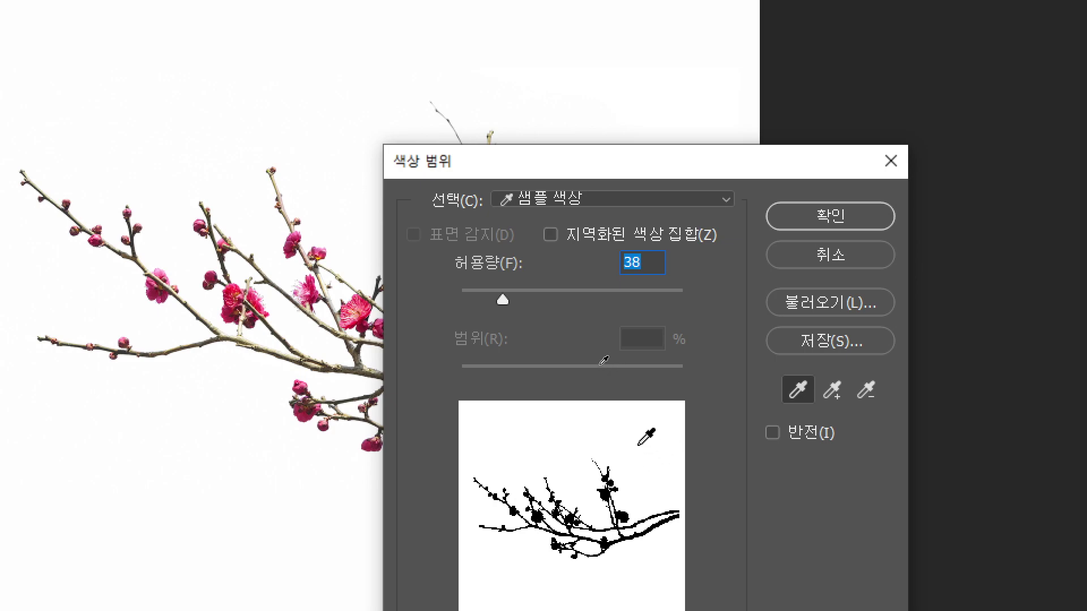
left_click_drag(503, 302, 603, 300)
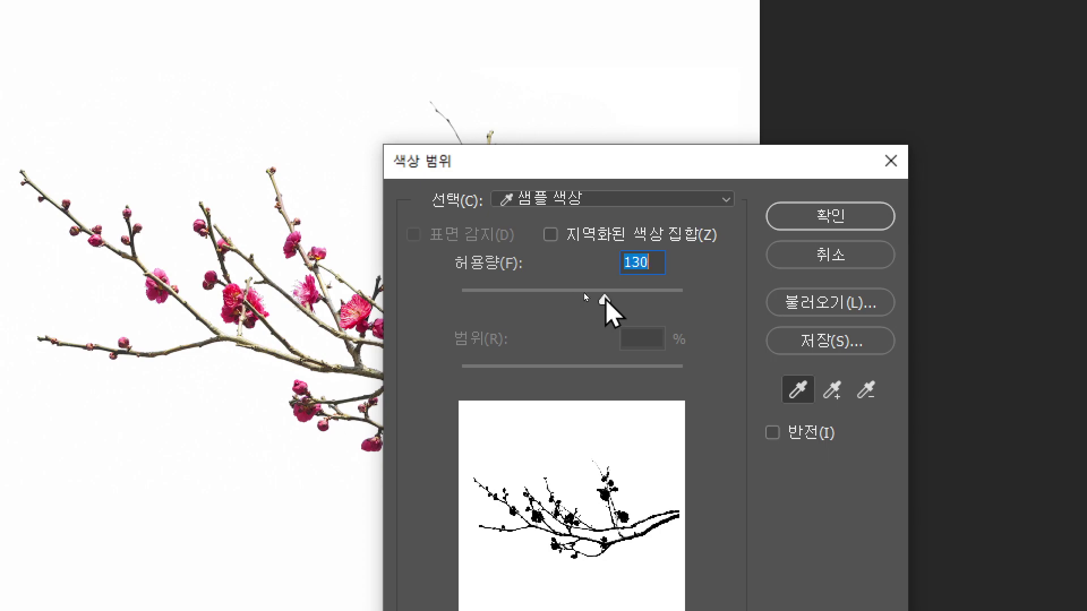
left_click_drag(606, 301, 679, 301)
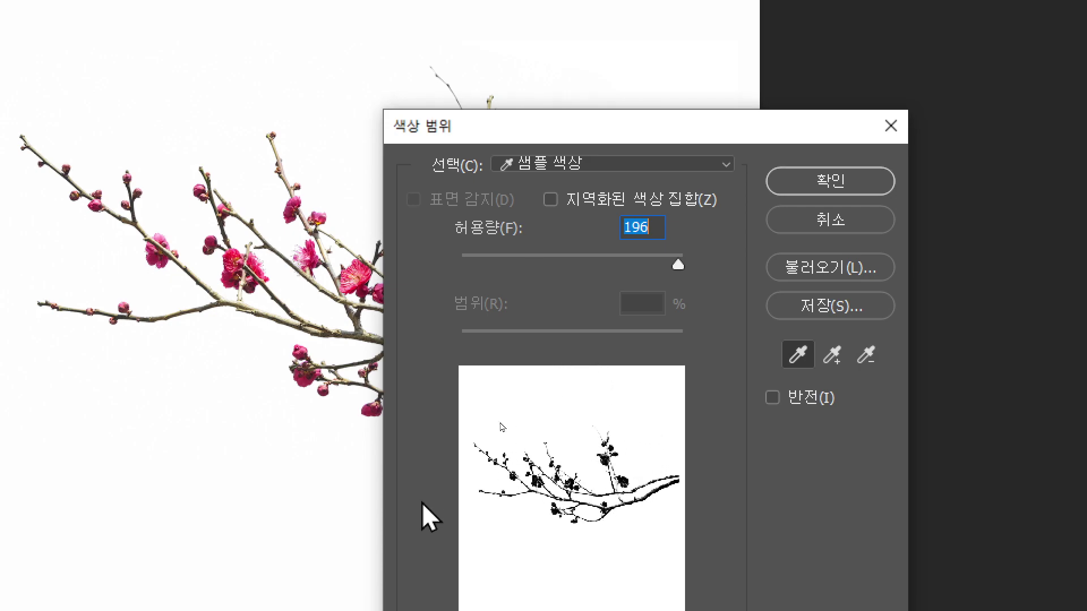
left_click_drag(688, 242, 613, 242)
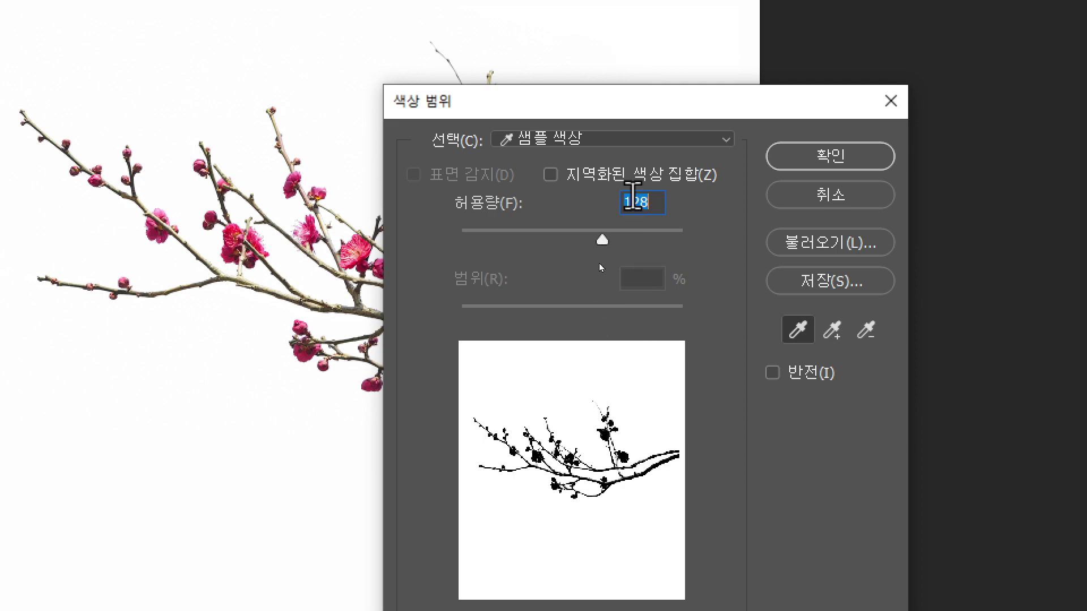
- Set Fuzziness to 70, invert the colour range so the branch is selected, and add a layer mask from that selection
left_click(655, 202)
double_click(655, 201)
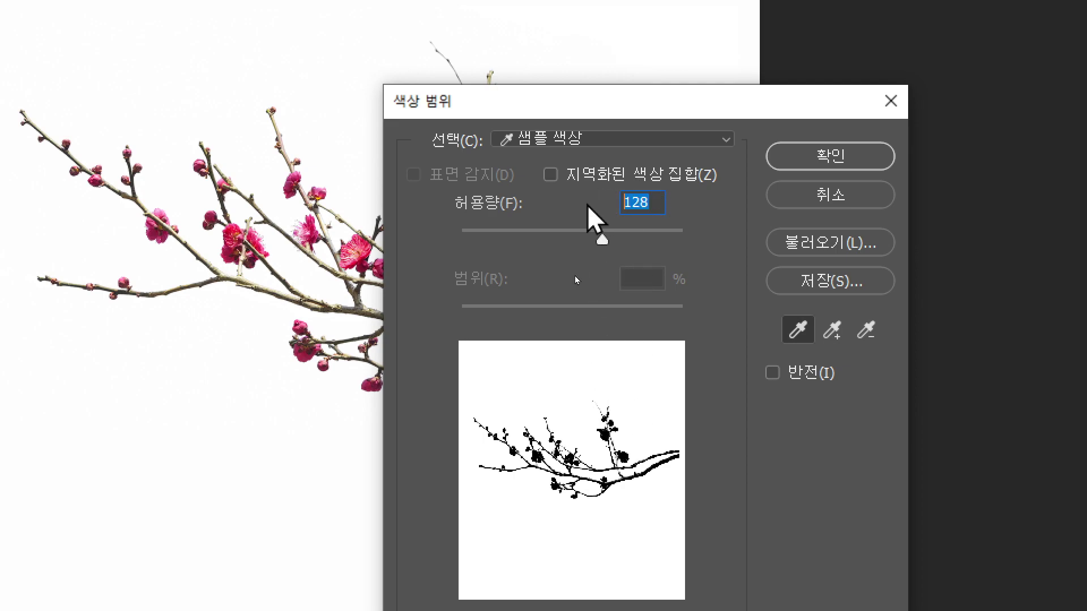
type("70")
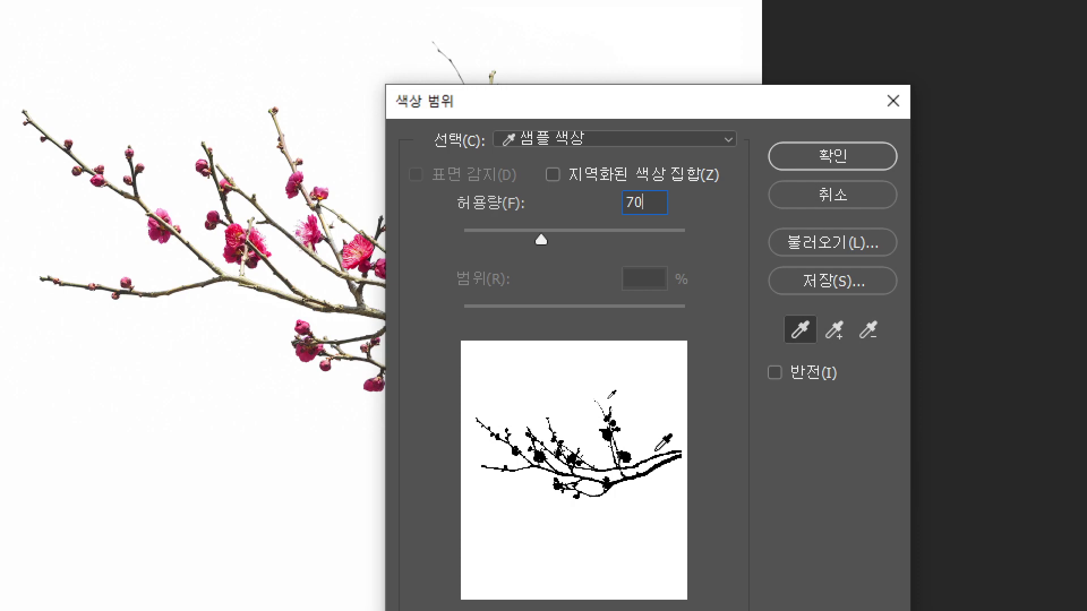
left_click(776, 372)
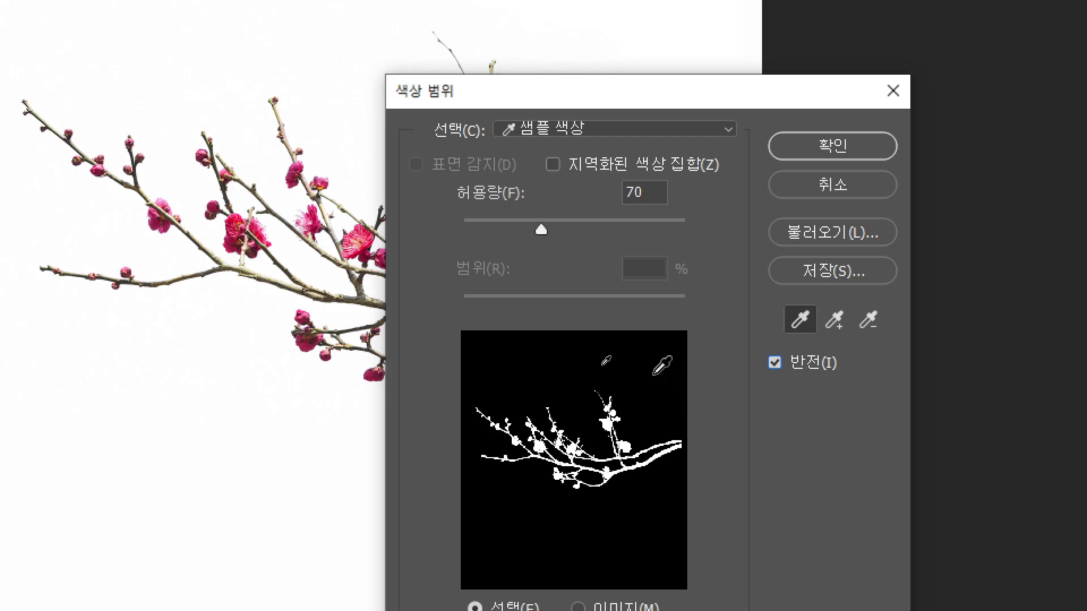
left_click(870, 148)
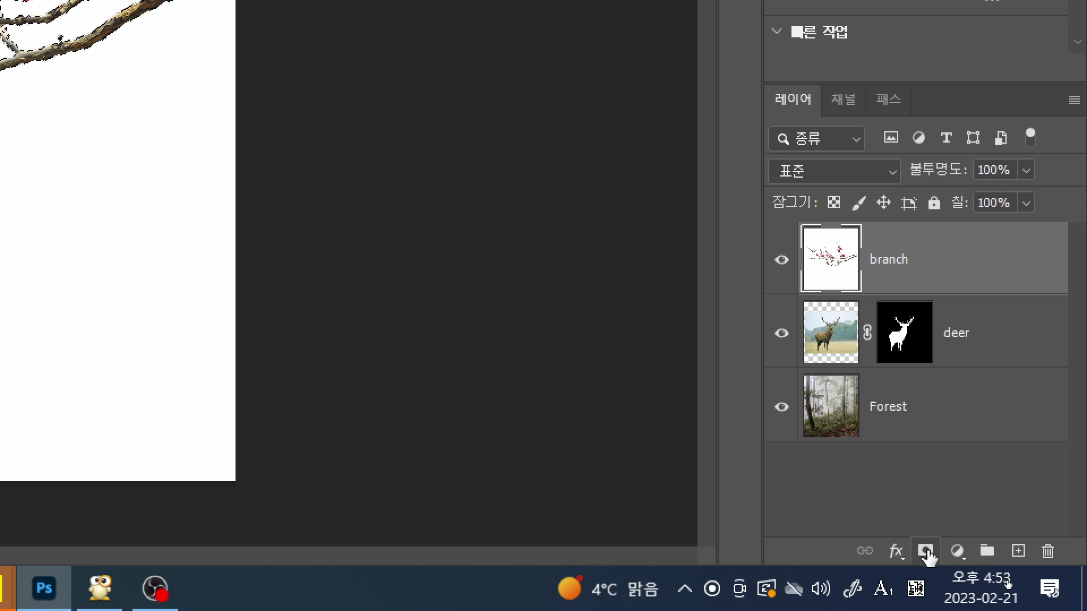
left_click(925, 552)
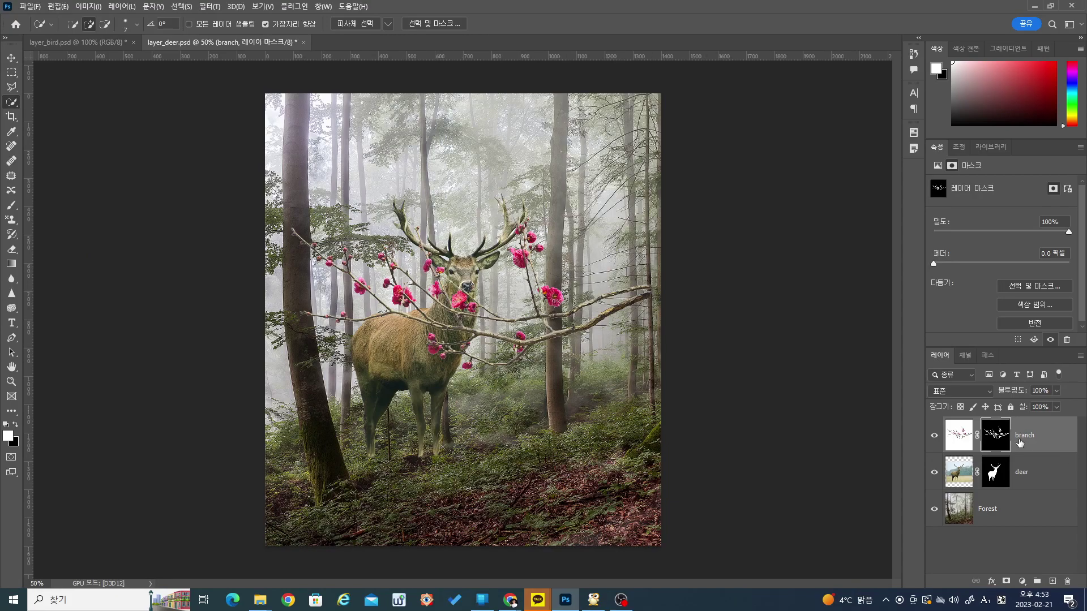
- Make the branch layer's image active instead of its mask, and unlink and relink the image and mask
key("ctrl+2")
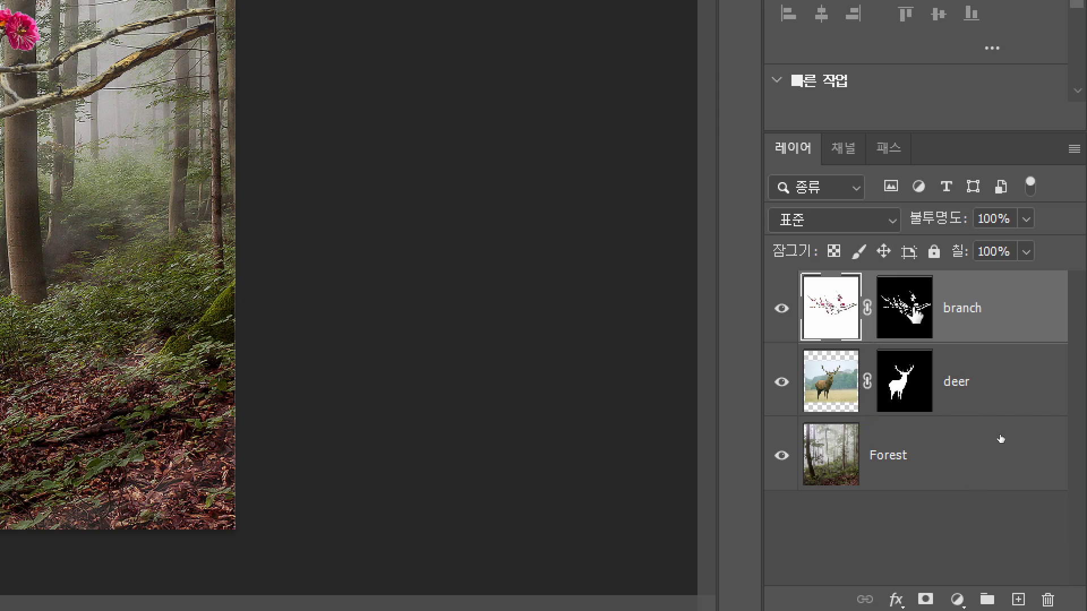
left_click(867, 309)
left_click(867, 310)
left_click(867, 311)
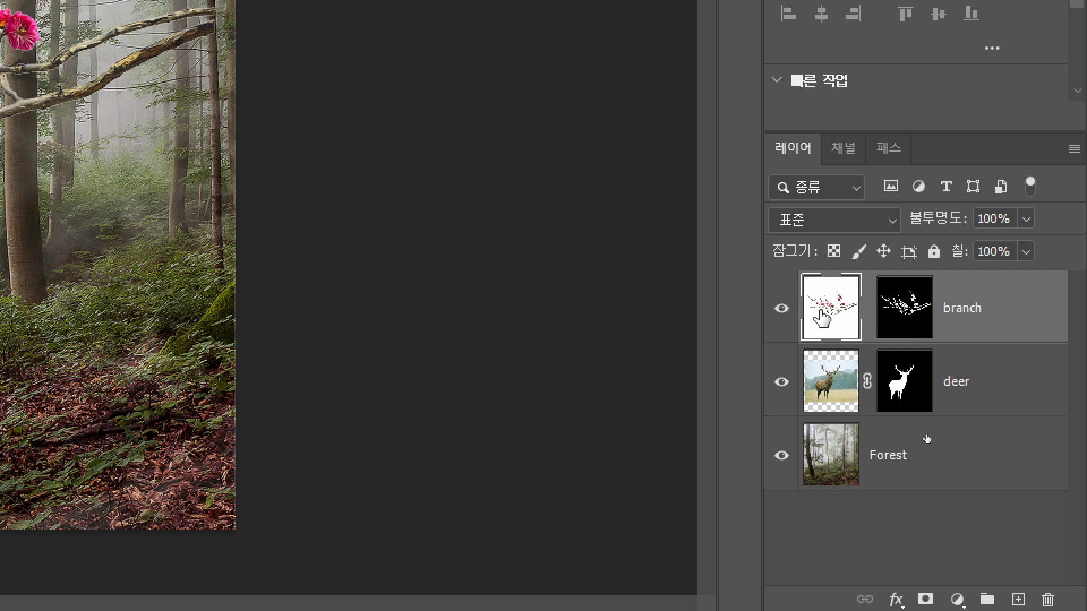
left_click(868, 310)
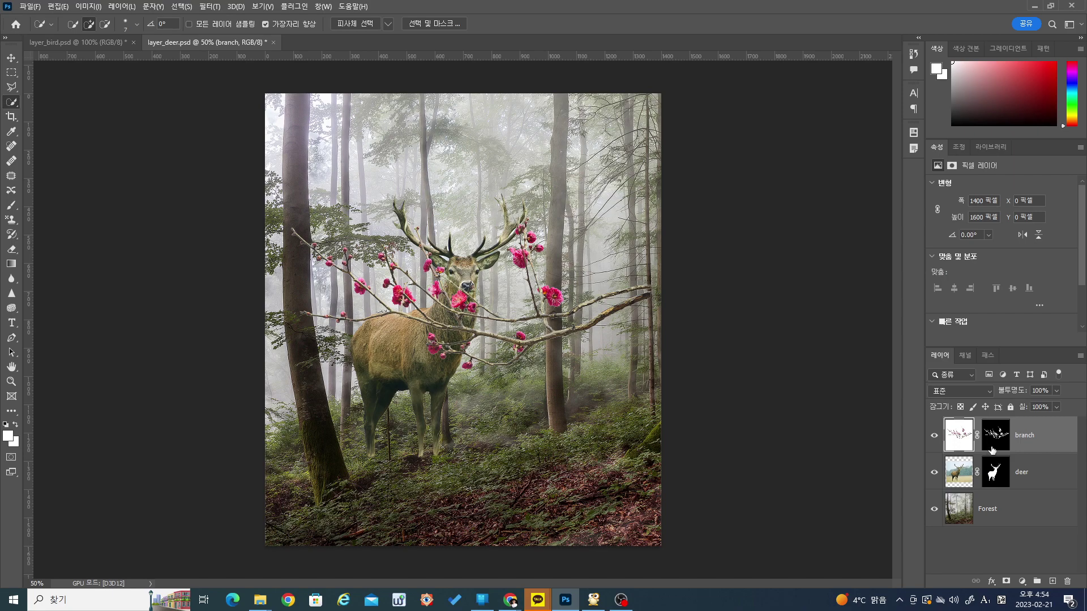
- Switch the branch layer's editing target back and forth between its mask and its image, ending on the image
left_click(997, 436)
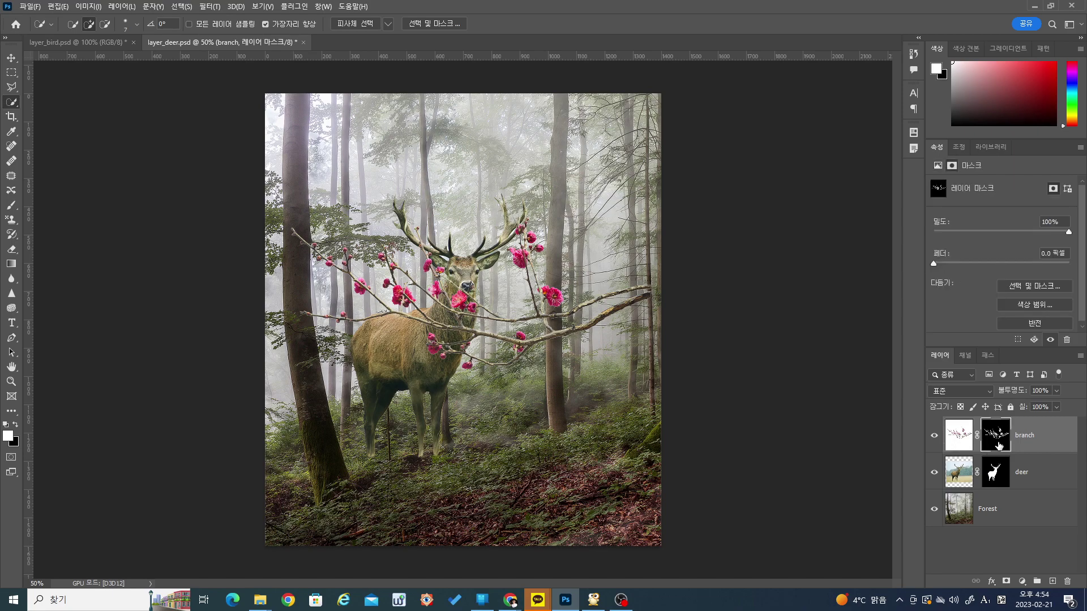
left_click(963, 443)
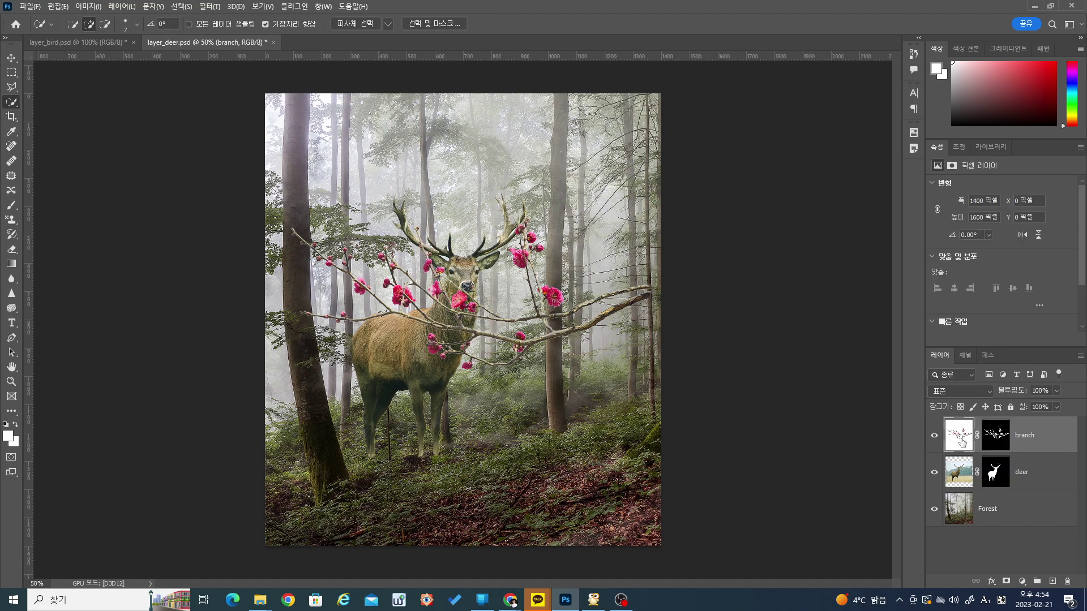
left_click(992, 442)
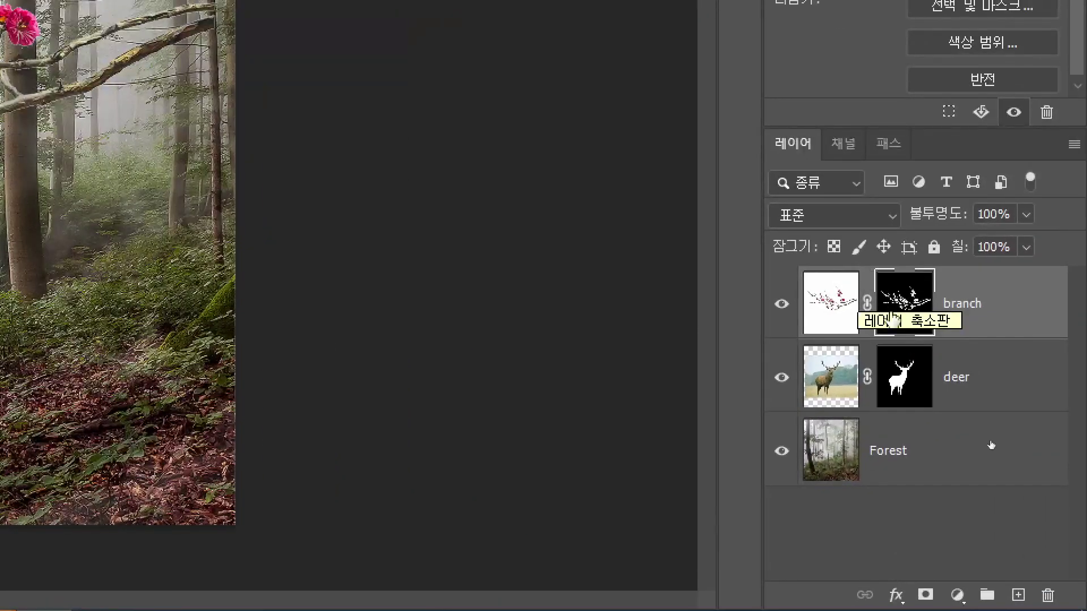
left_click(827, 315)
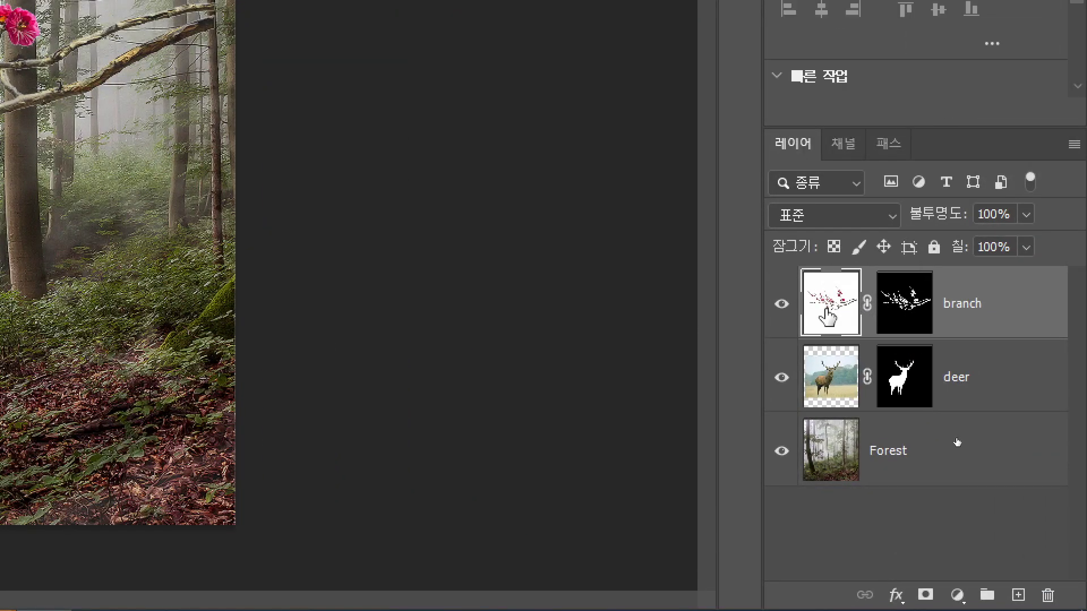
left_click(912, 304)
left_click(831, 309)
left_click(914, 308)
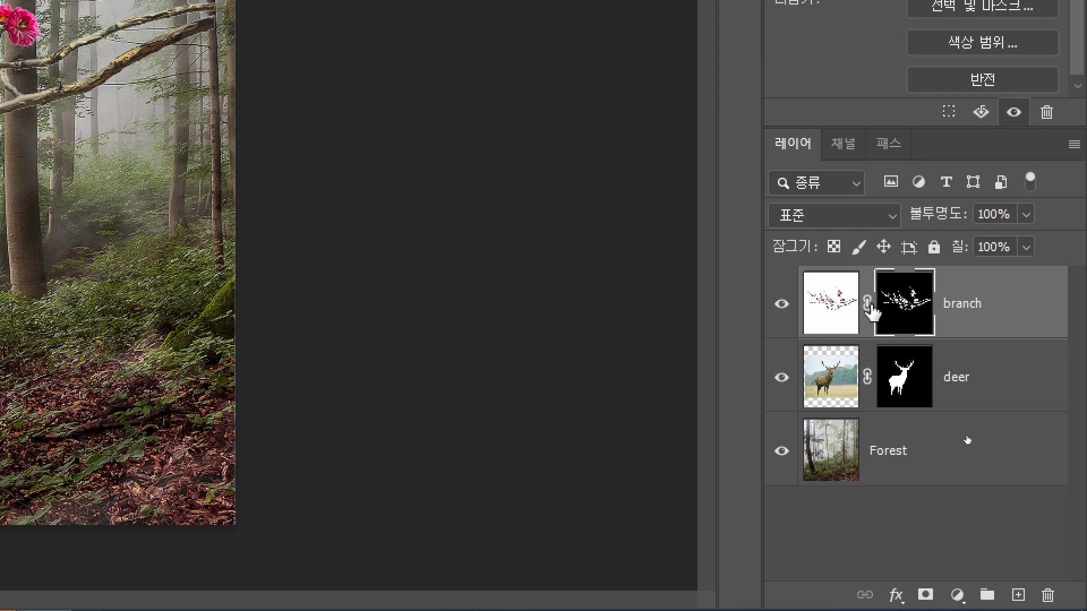
left_click(827, 310)
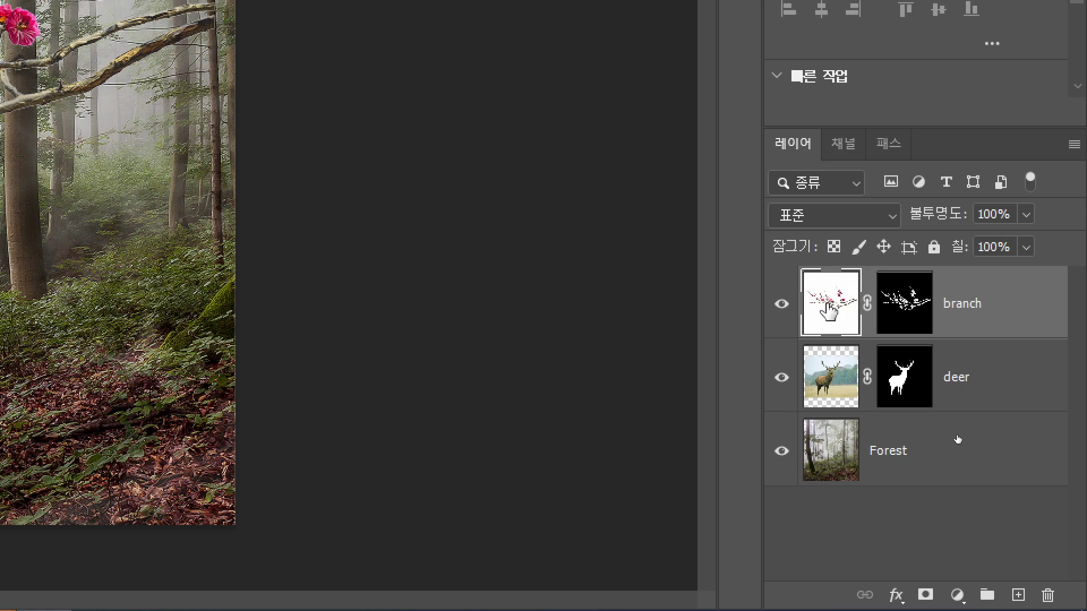
left_click_drag(957, 440, 856, 345)
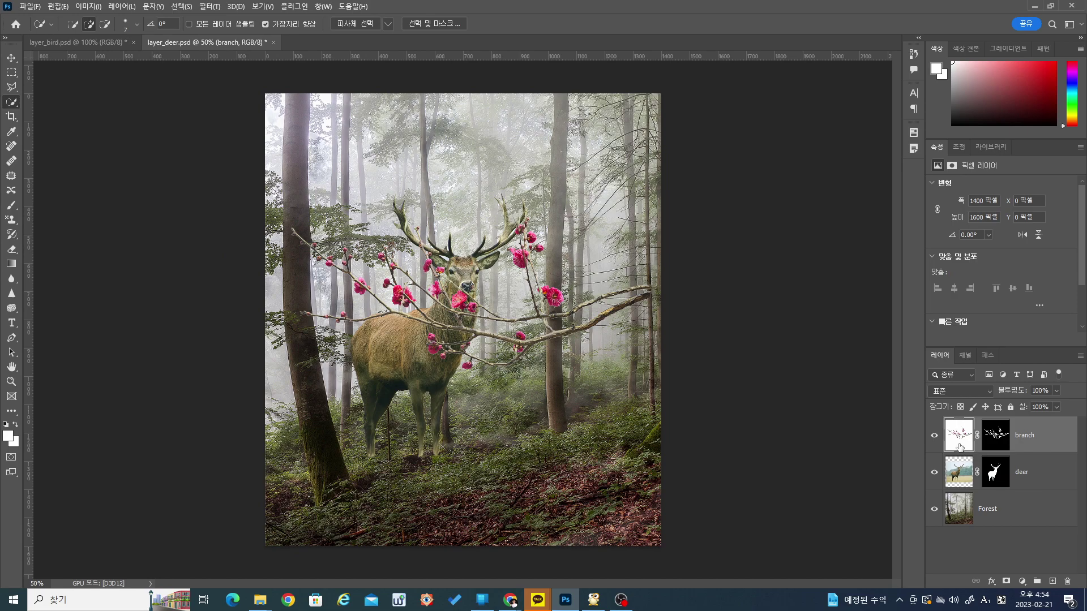
- Move the branch together with its mask about 210 pixels to the left across the deer
left_click(11, 58)
left_click_drag(472, 332, 416, 330)
- Open the finished reference 레이어 사슴합성.psd, check how the branches sit on the antlers, and return to layer_deer.psd
left_click(31, 6)
left_click(38, 29)
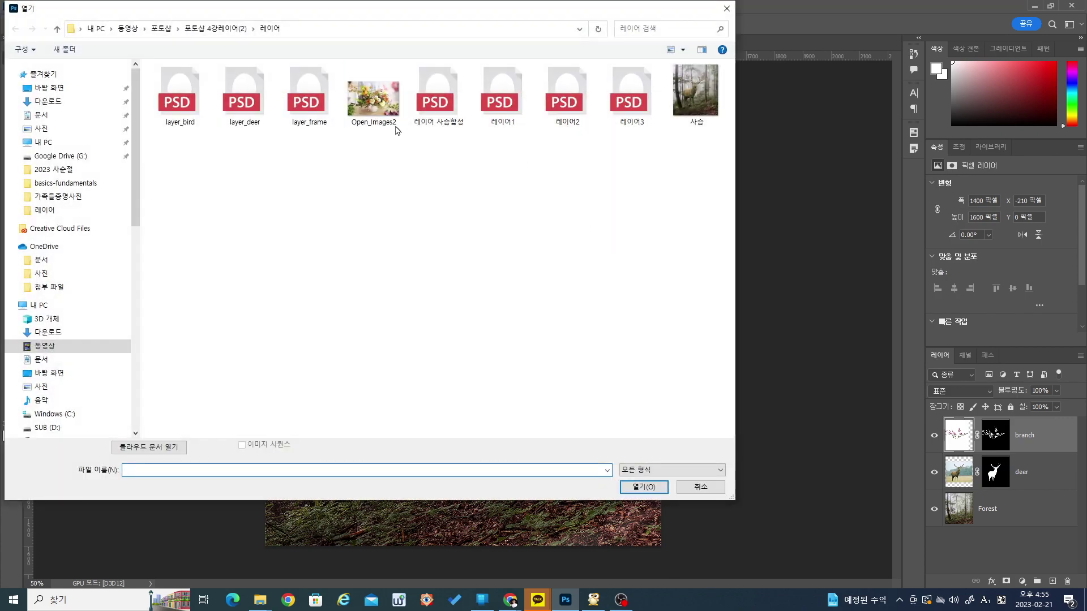
left_click(445, 106)
left_click(645, 487)
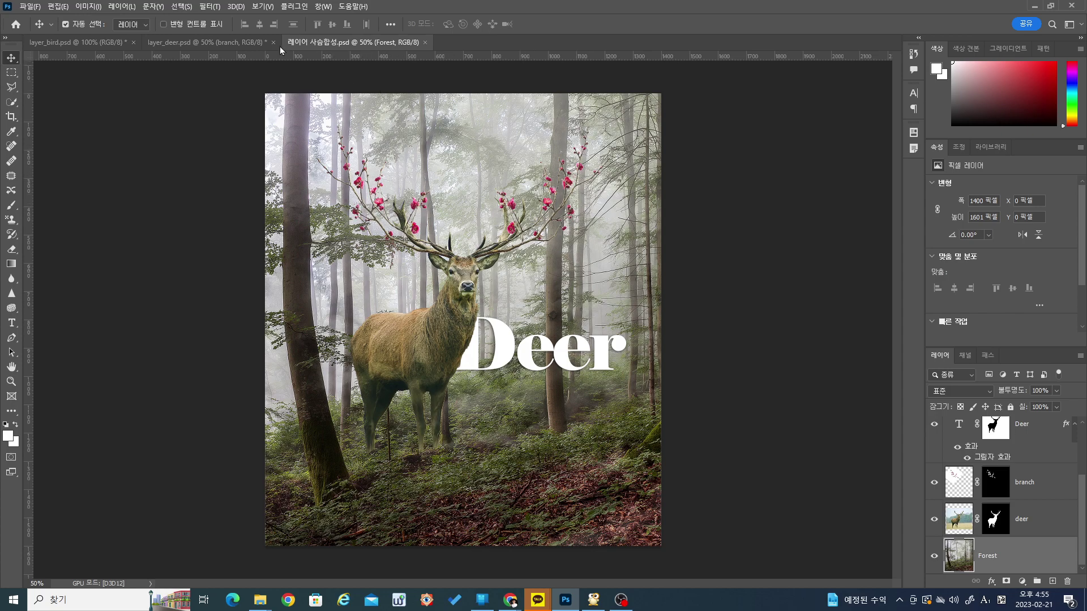
left_click(253, 44)
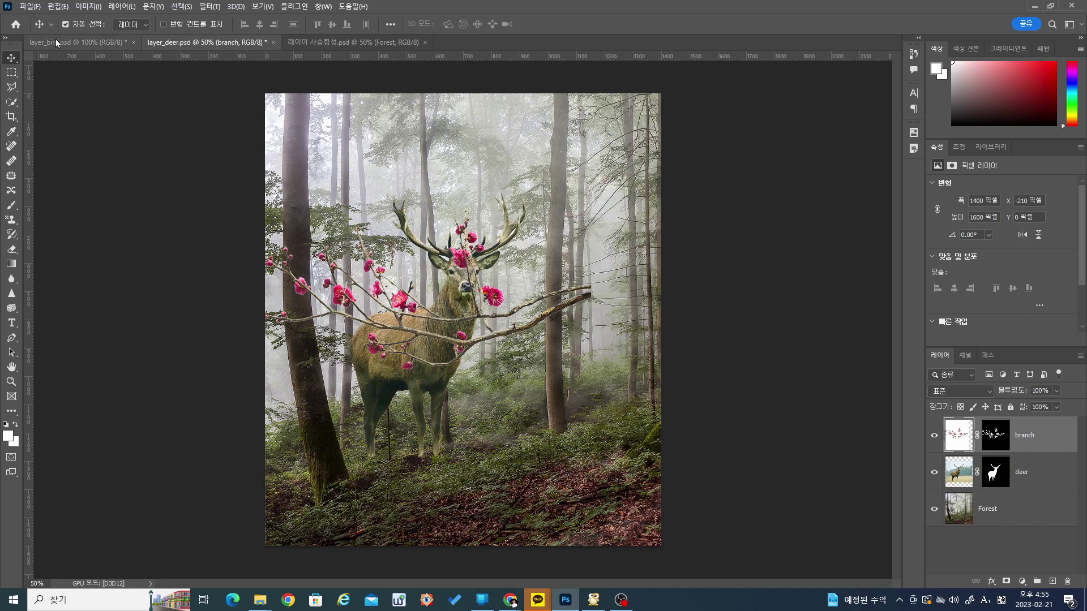
- Scale the branch with its mask proportionally to about 49.56% and position it beside the deer's left-hand antler
left_click(59, 6)
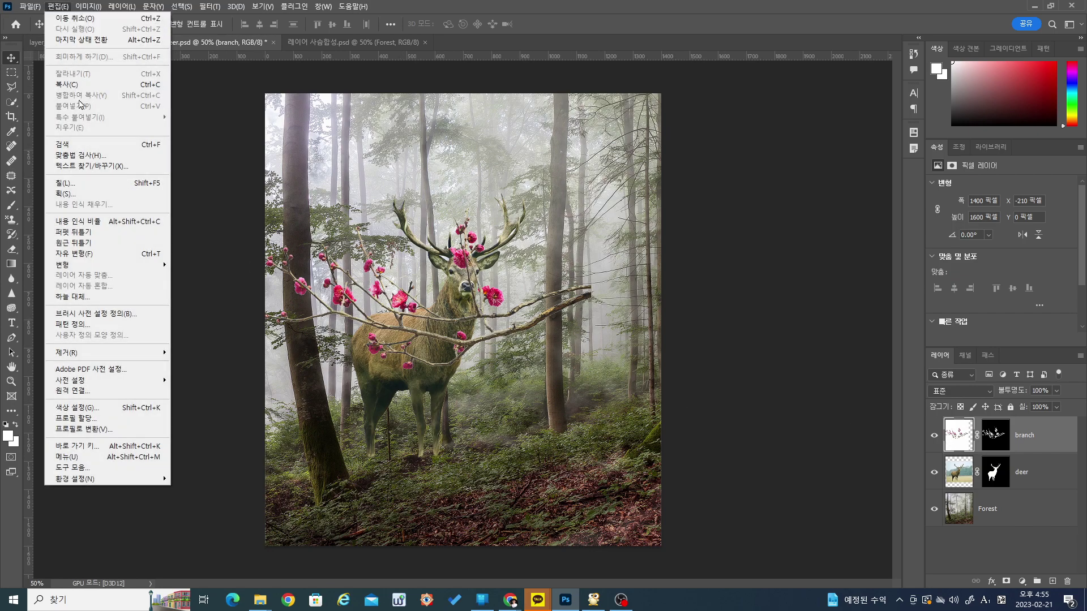
left_click(115, 260)
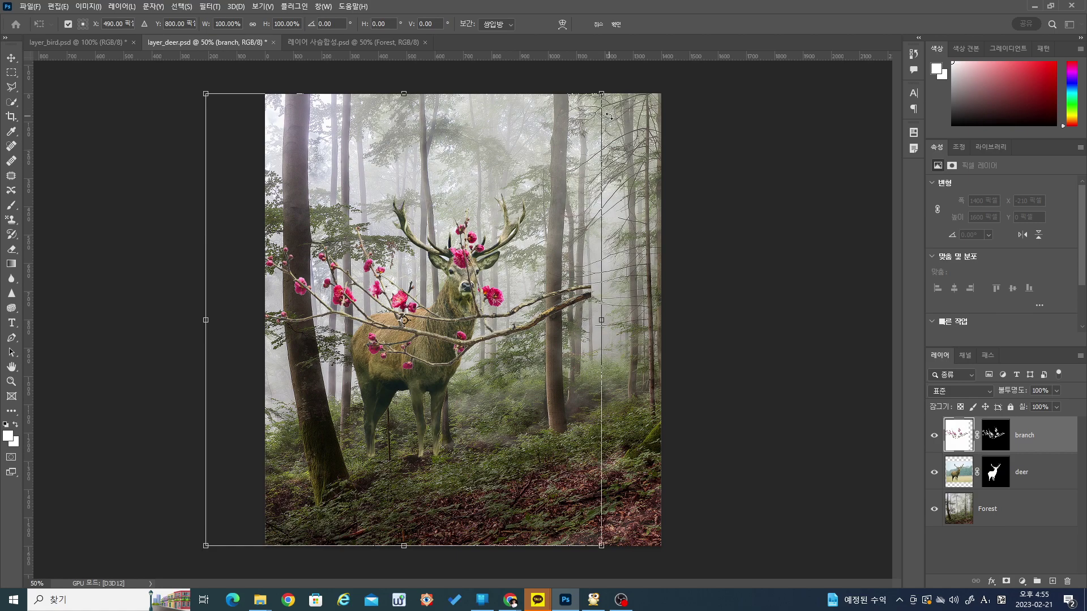
left_click_drag(602, 95, 423, 296)
left_click_drag(365, 423, 386, 290)
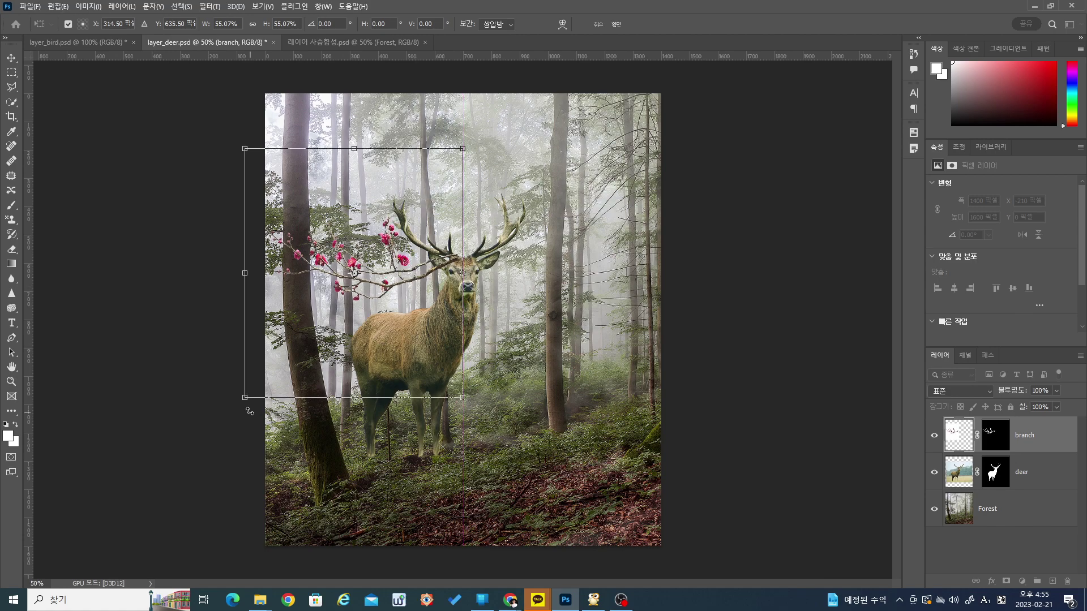
left_click_drag(245, 398, 268, 378)
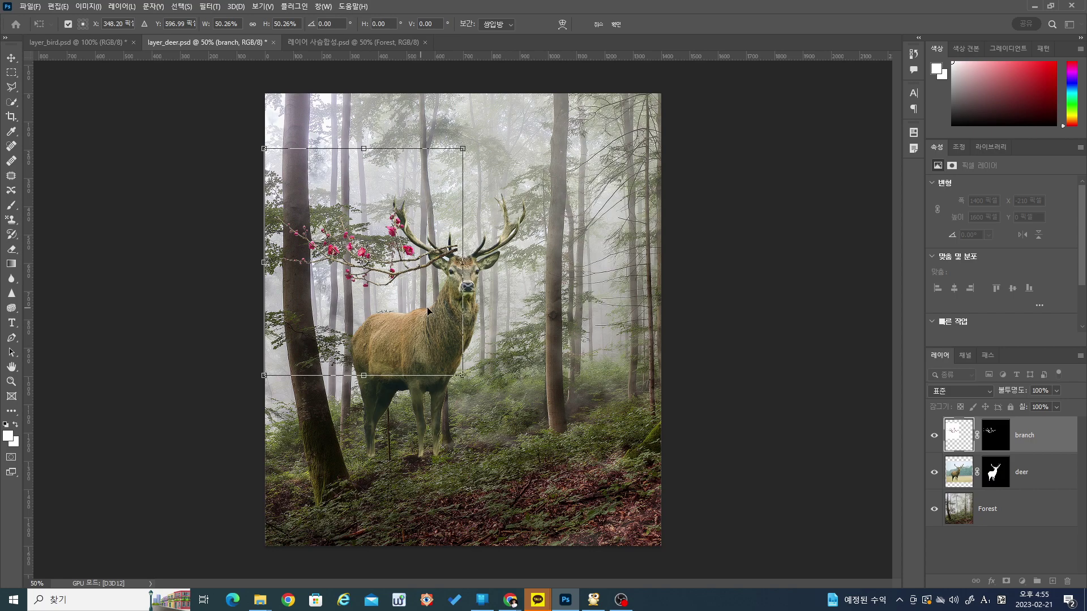
left_click_drag(409, 262, 412, 270)
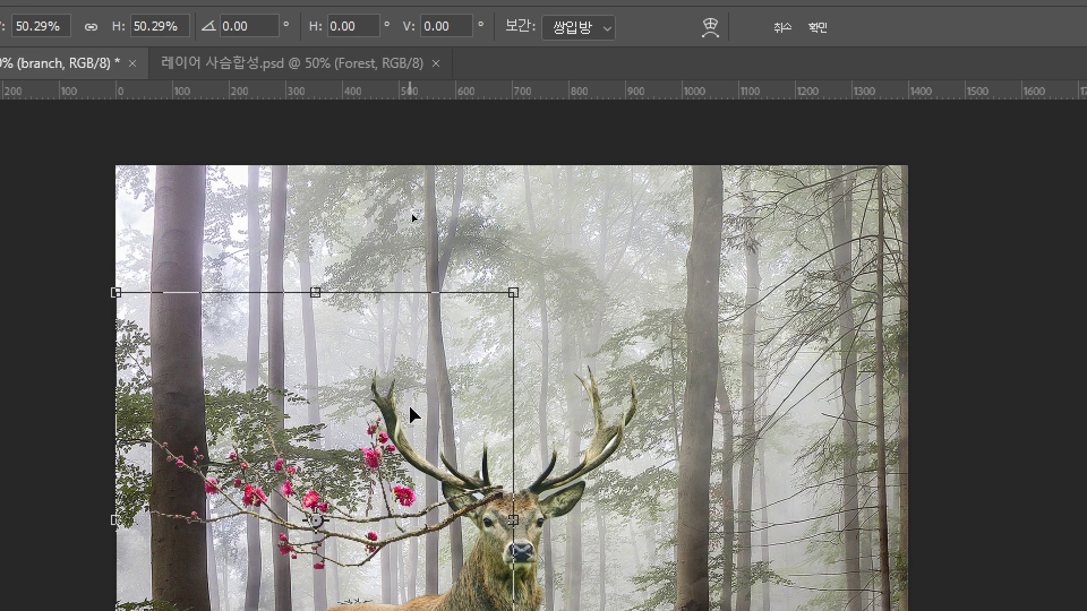
mouse_move(417, 414)
left_mouse_down()
mouse_move(487, 414)
mouse_move(428, 415)
left_mouse_up()
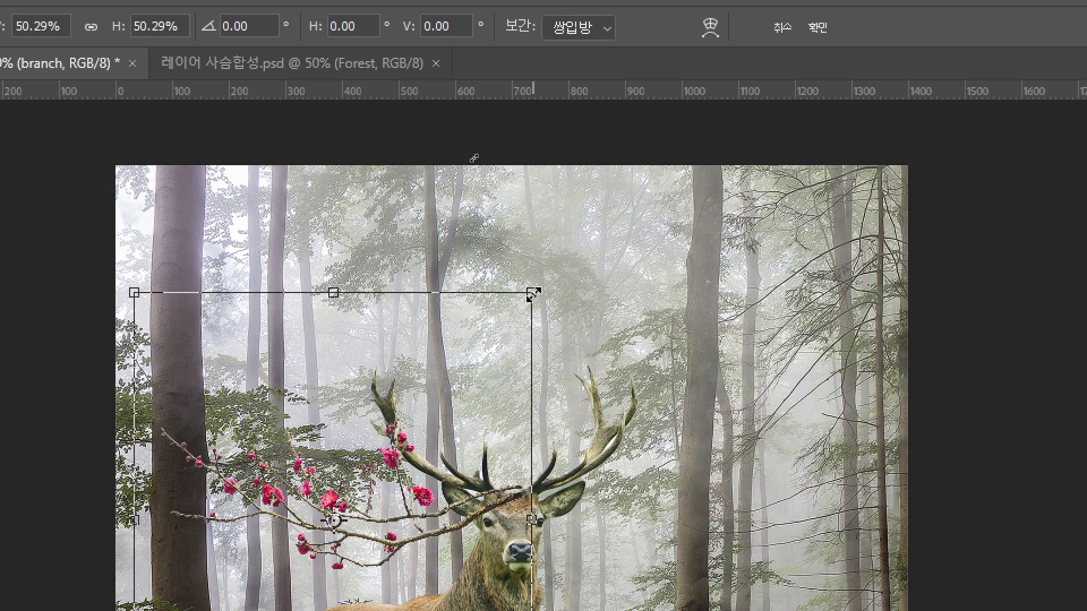
mouse_move(532, 294)
left_mouse_down()
mouse_move(572, 246)
mouse_move(526, 299)
left_mouse_up()
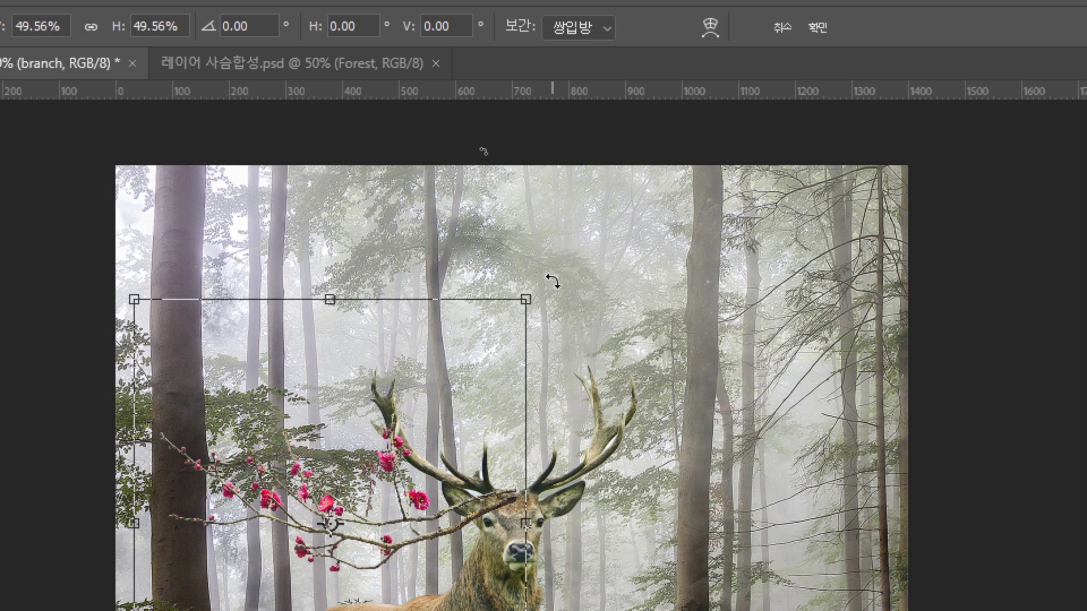
- Rotate the branch about 40.1° clockwise, apply the transformation, and raise it about 228 pixels to the left-hand antler
left_click_drag(551, 281, 641, 482)
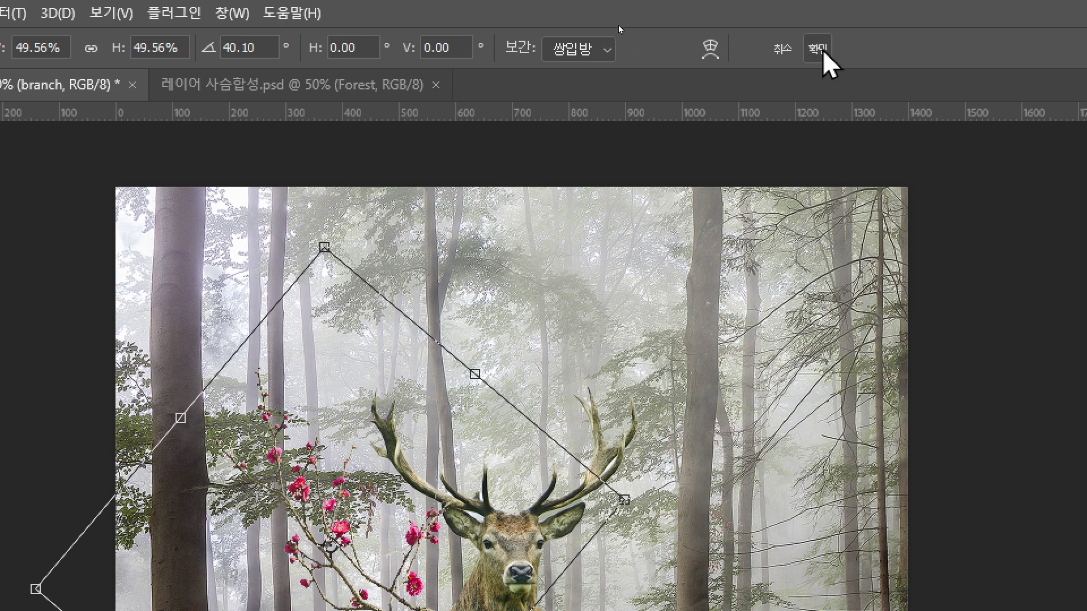
left_click(825, 52)
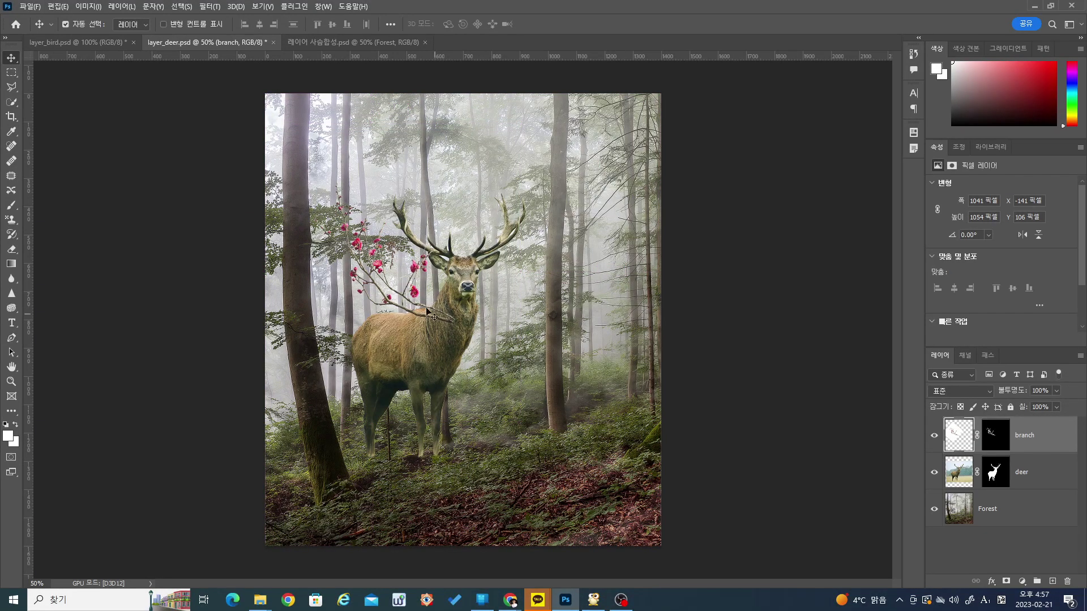
left_click_drag(414, 295, 415, 231)
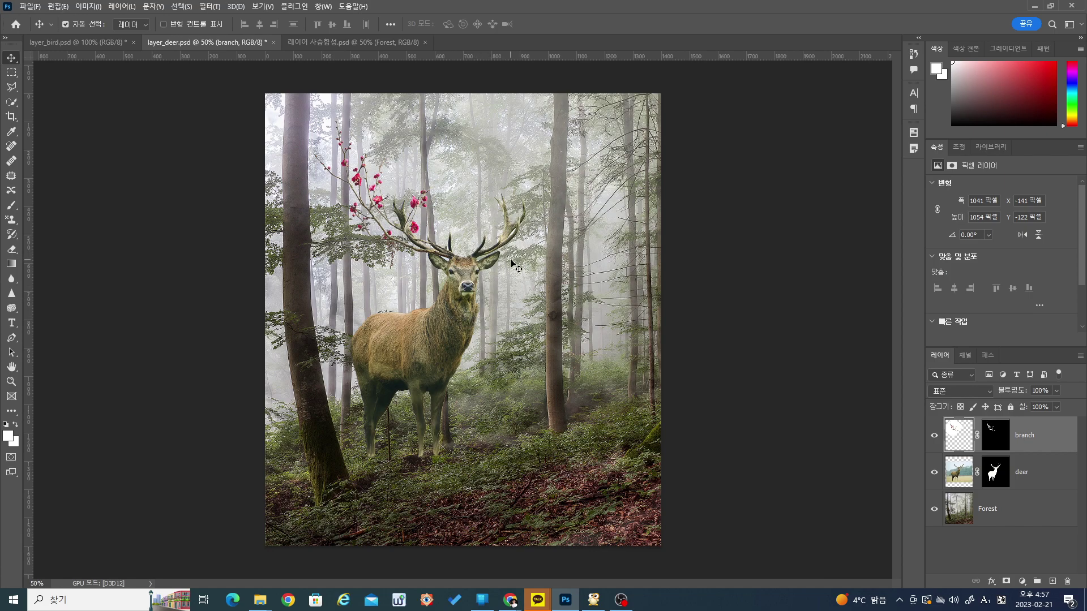
- Scale the branch down to 86.36%, shift it down and right onto the left-hand antler, apply the transformation, and deselect the layer
key("ctrl")
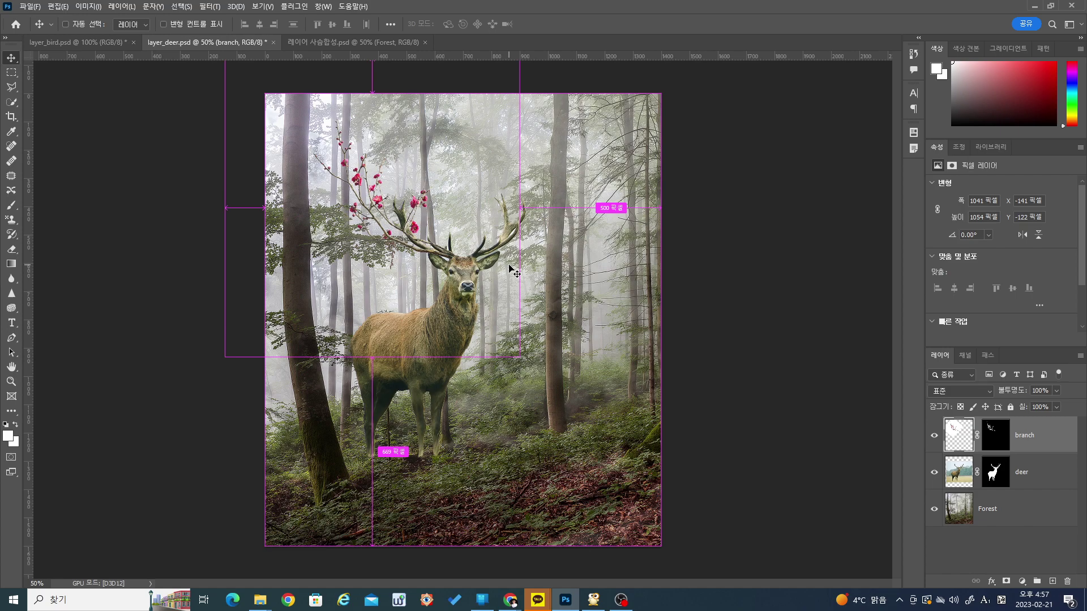
key("ctrl+t")
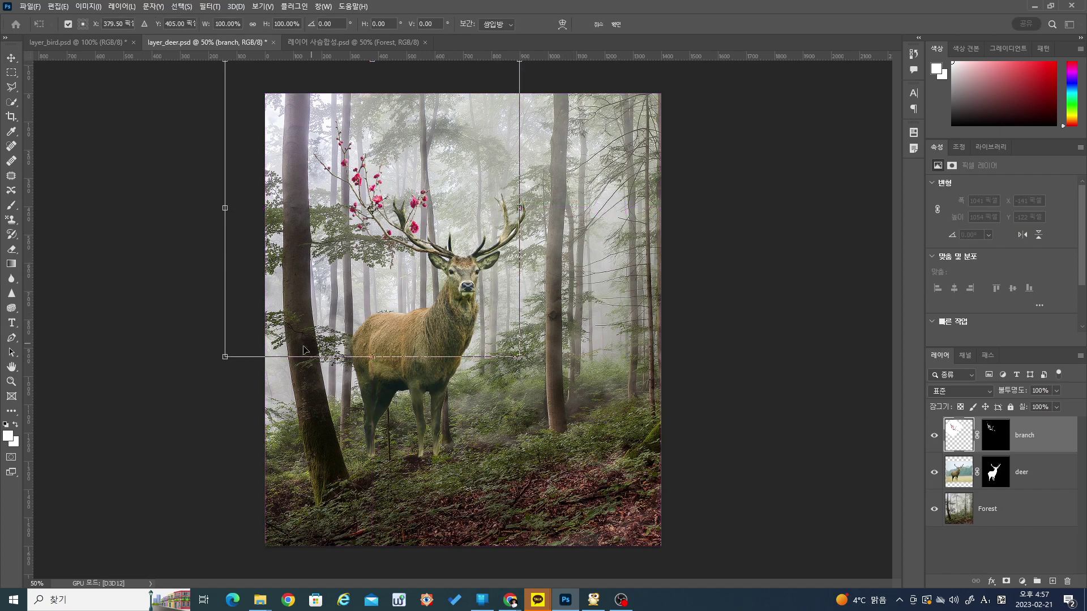
left_click_drag(519, 357, 478, 316)
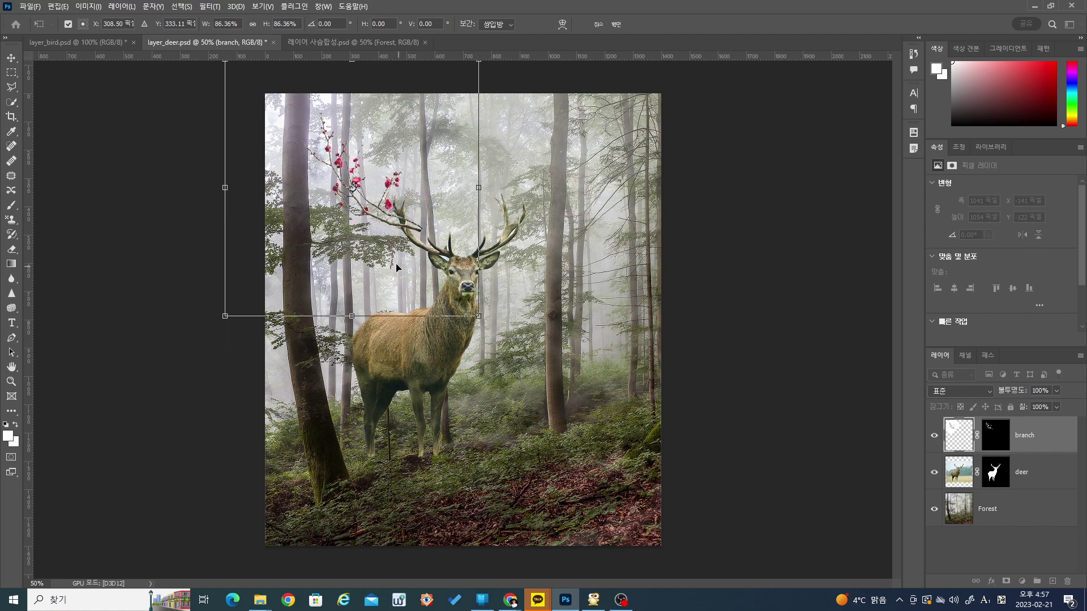
left_click_drag(395, 227, 425, 255)
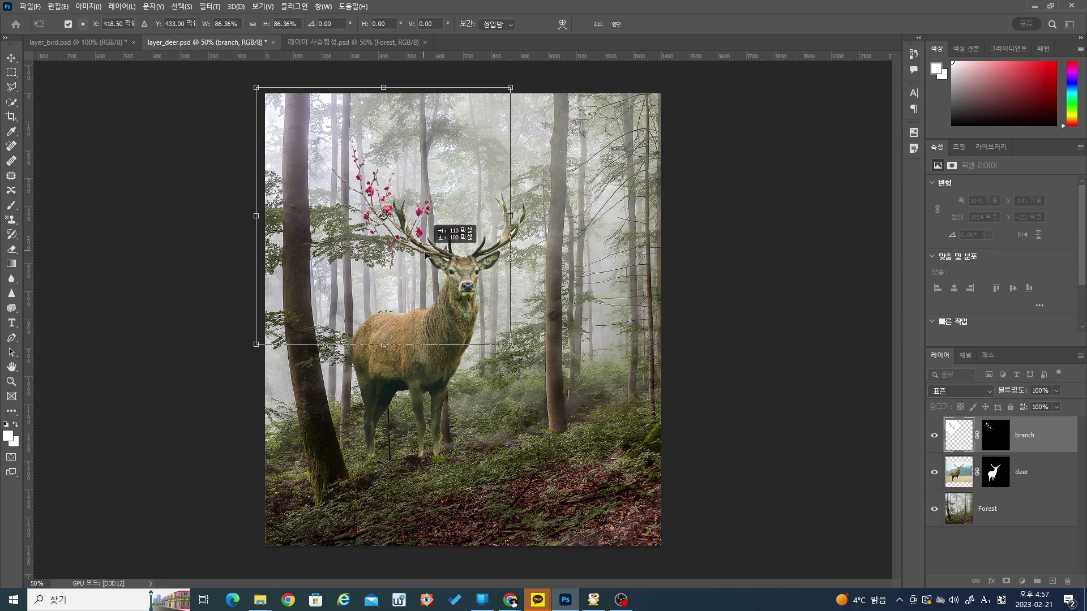
left_click(615, 24)
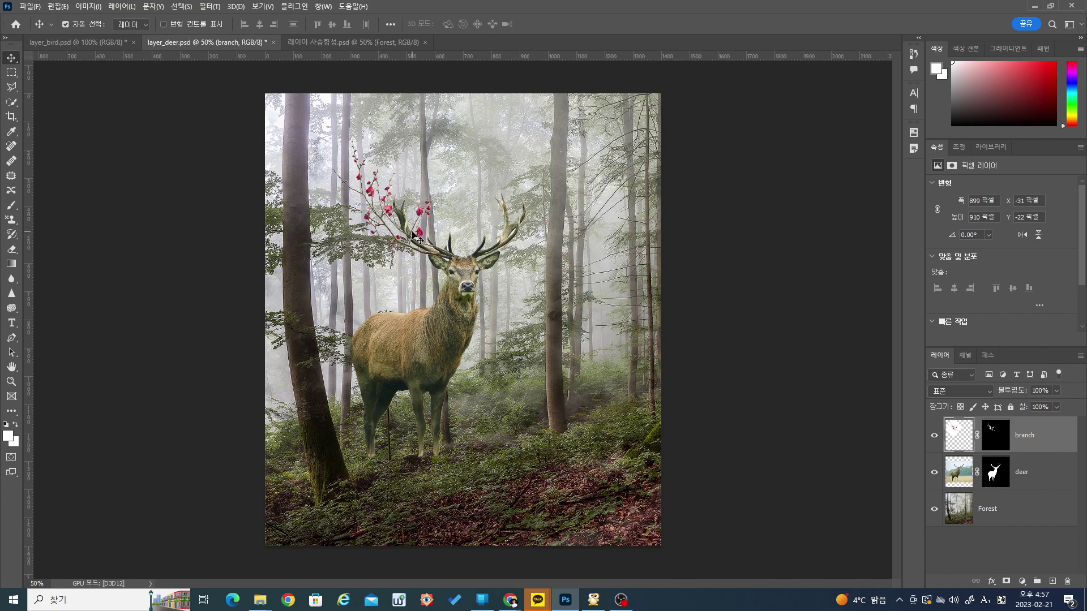
left_click(767, 376)
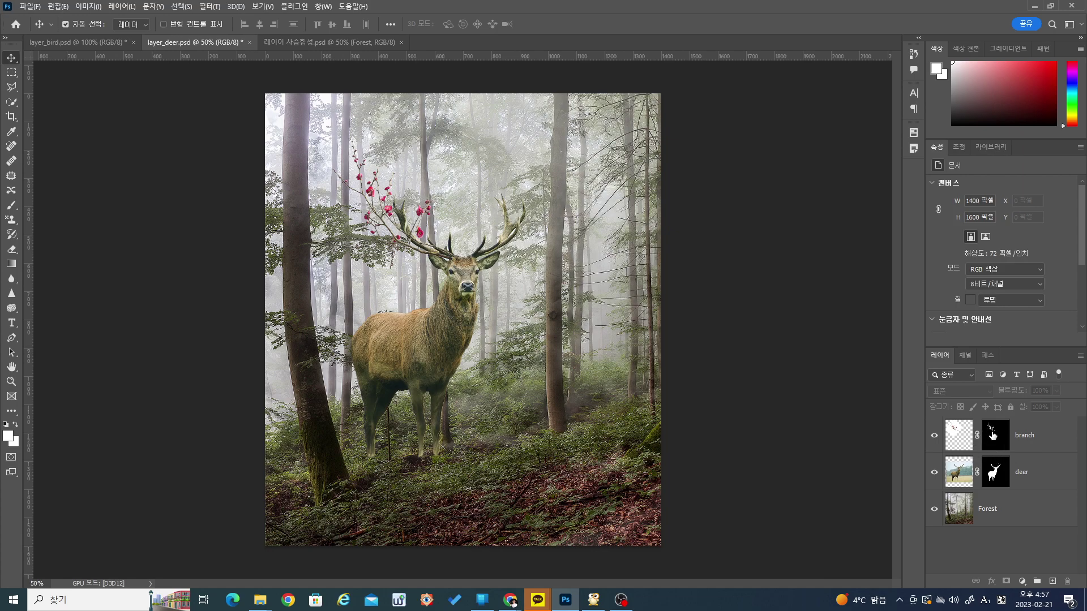
- Duplicate the branch layer together with its mask, and undo the duplication
left_click(1018, 443)
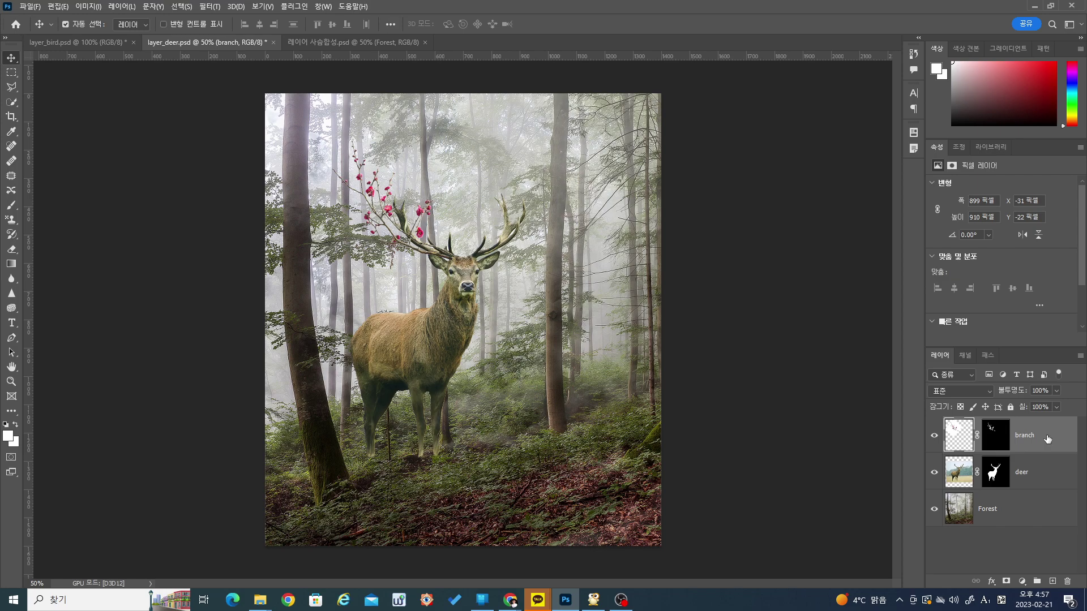
left_click_drag(1047, 439, 1018, 555)
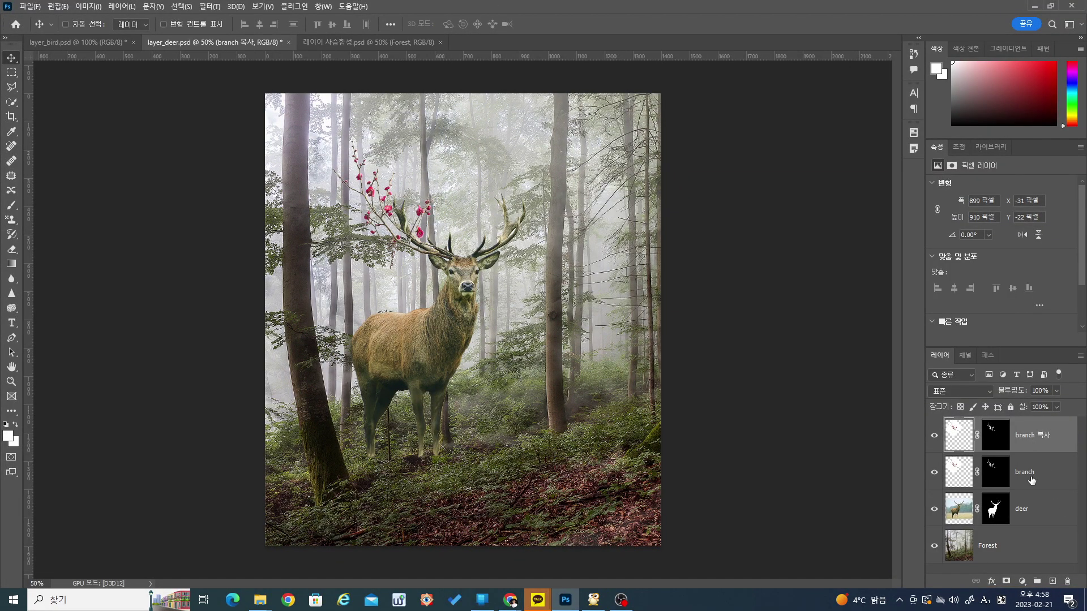
key("ctrl+z")
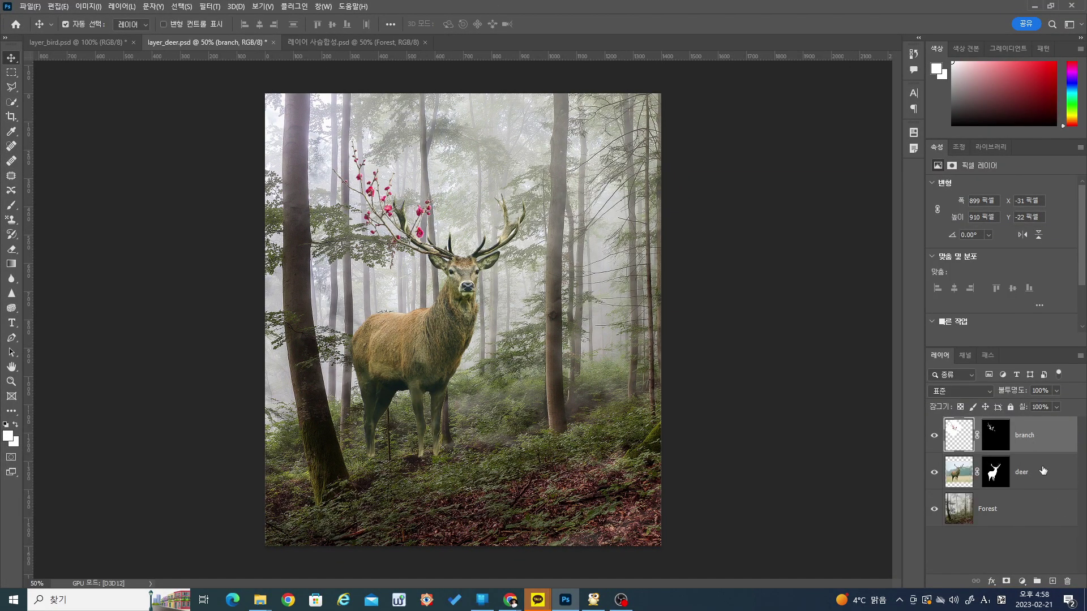
left_click(132, 7)
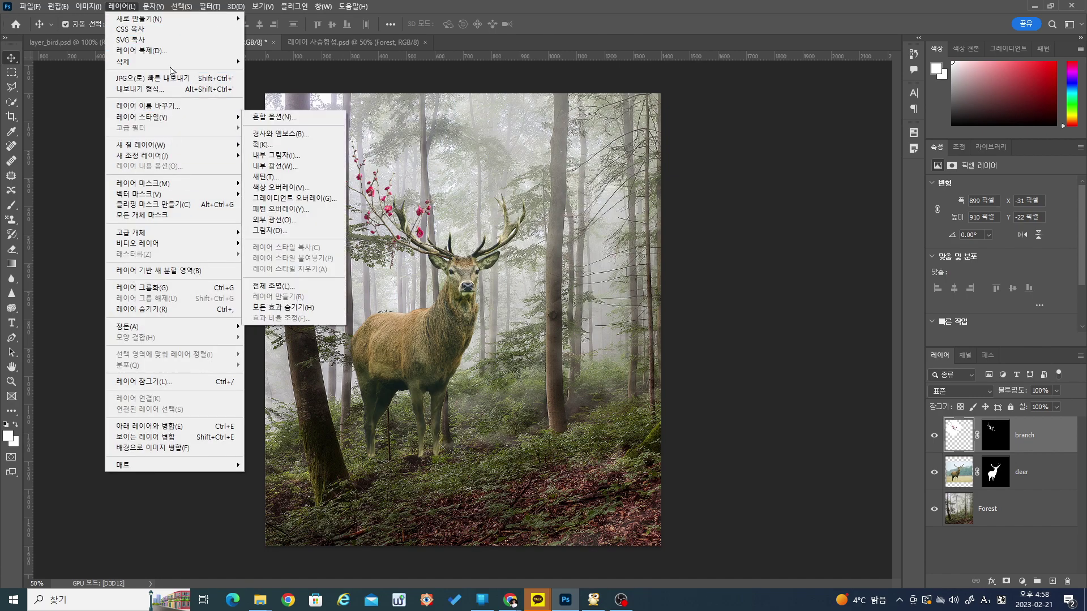
left_click(430, 5)
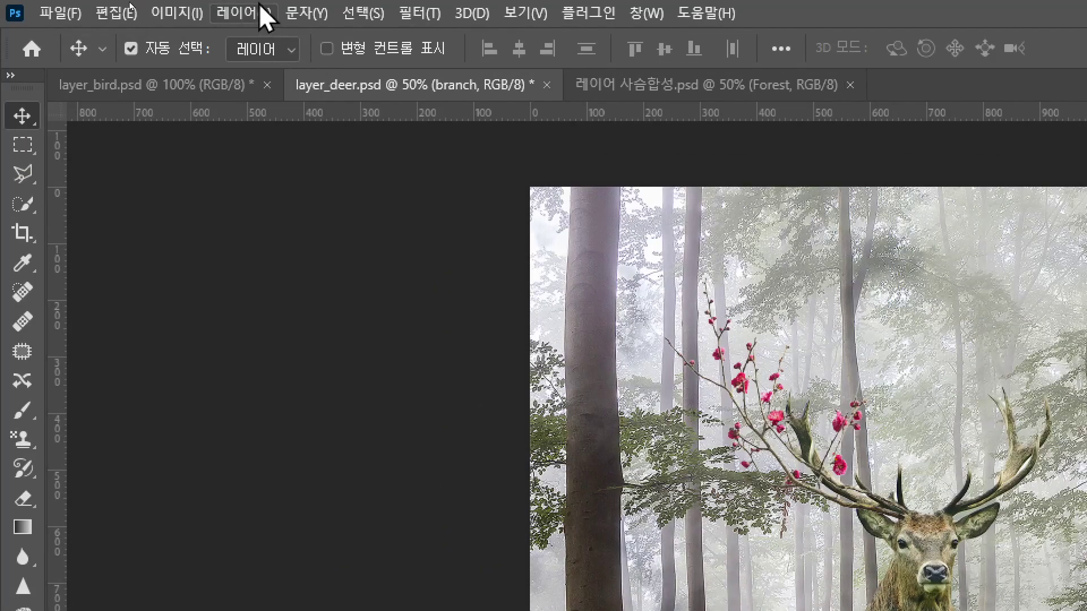
left_click(264, 15)
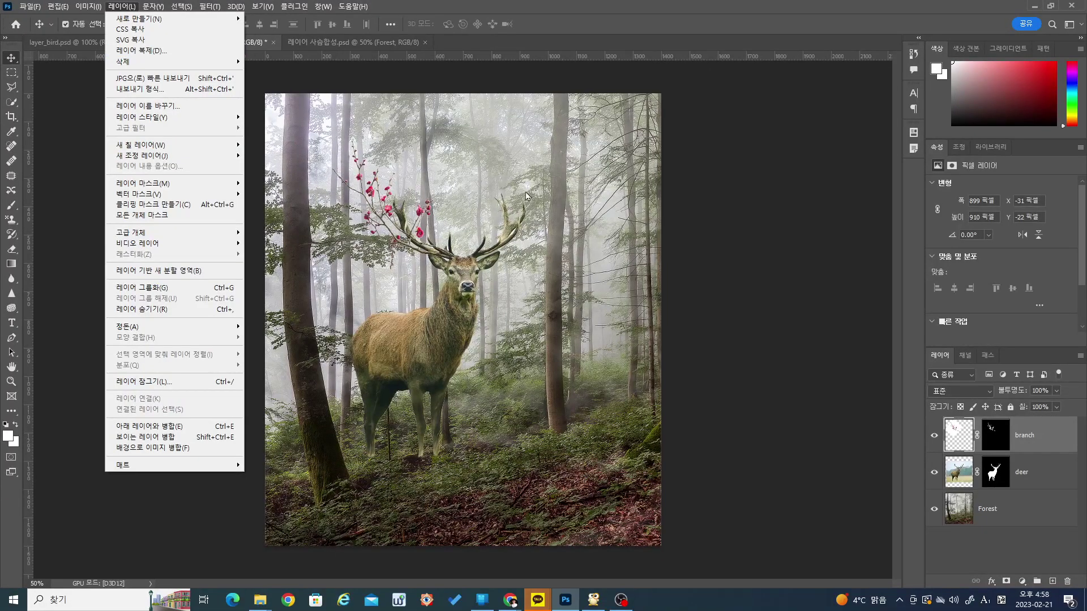
key("Escape")
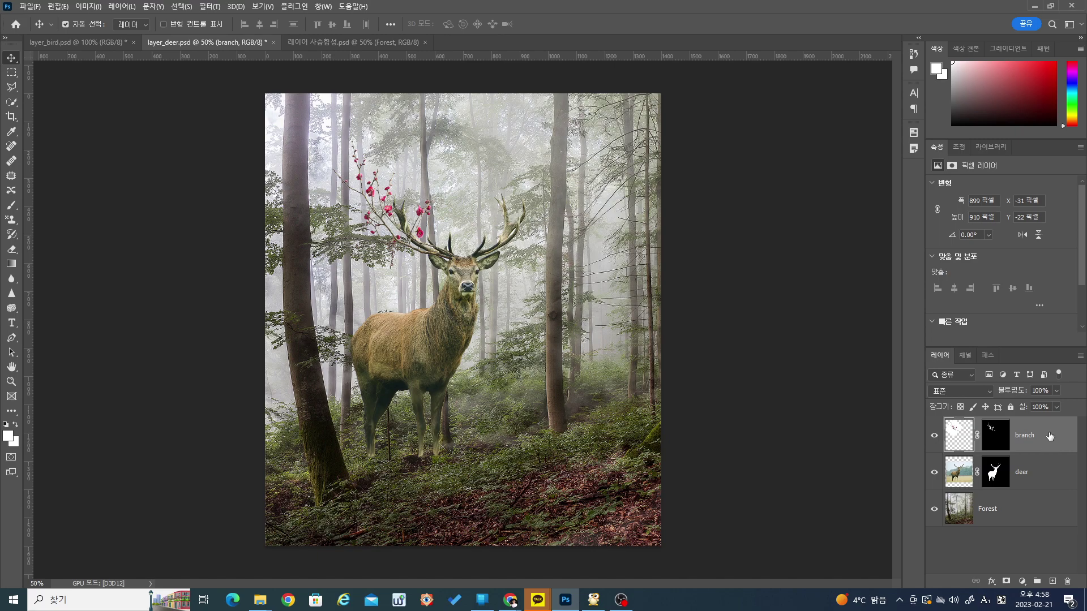
- Duplicate the branch layer with its mask, toggle the copy's visibility off and on, and move the copy about 250 pixels to the right
left_click_drag(1050, 436, 1051, 580)
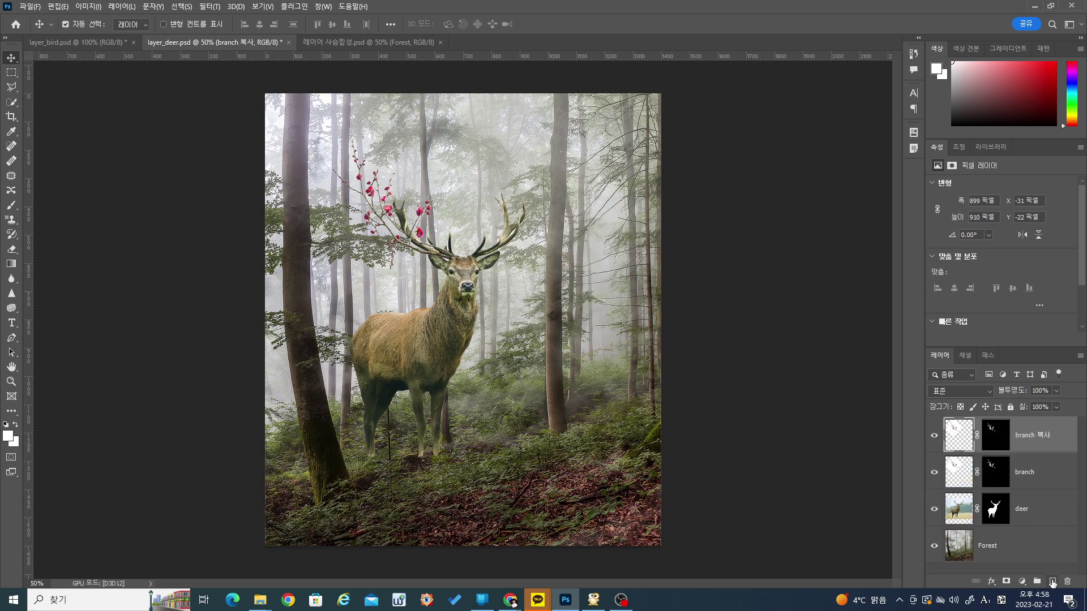
left_click(932, 436)
left_click(934, 437)
left_click_drag(411, 240, 480, 231)
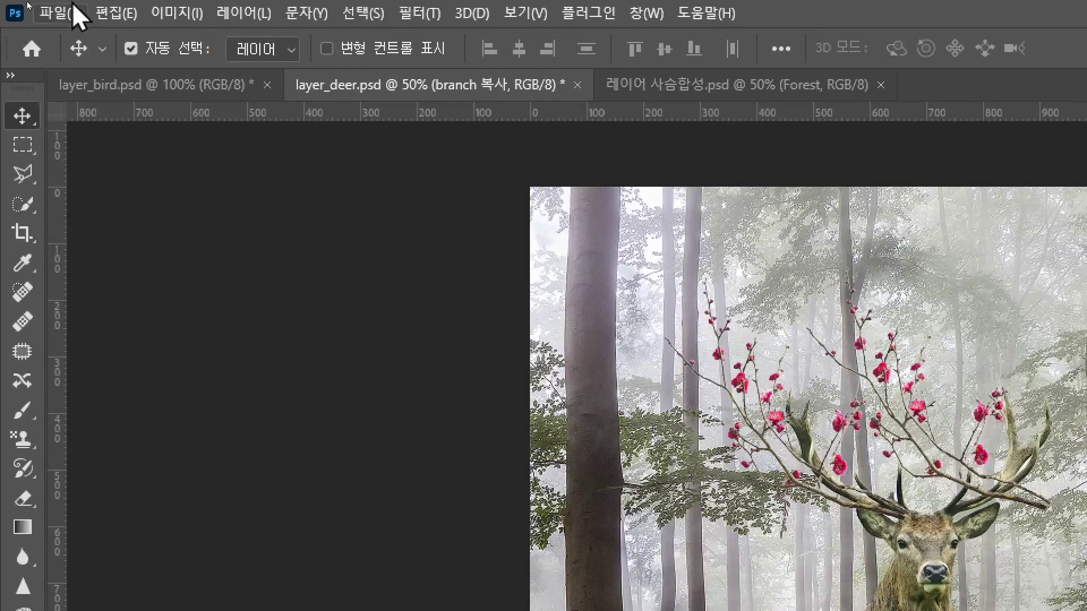
- Flip the branch copy horizontally, move it about 310 pixels right onto the deer's right-hand antler, and deselect the layer
left_click(118, 11)
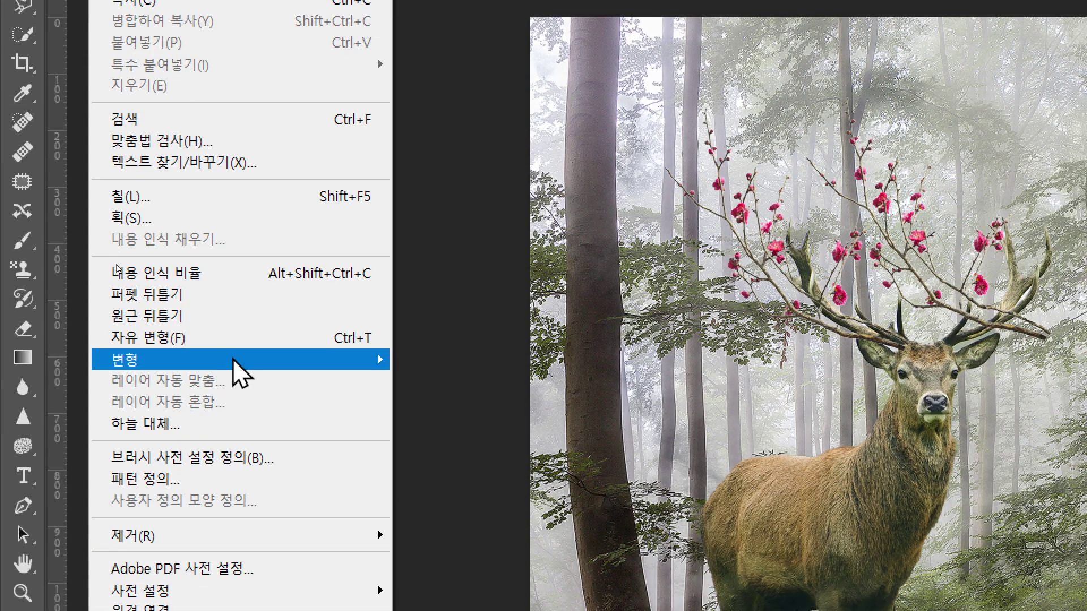
mouse_move(357, 365)
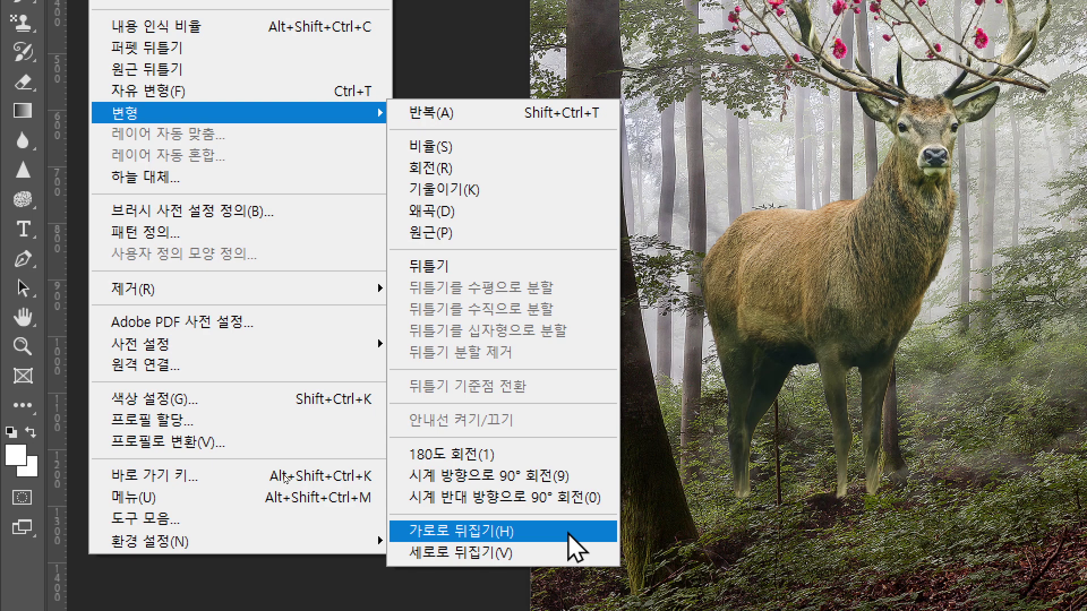
left_click(568, 532)
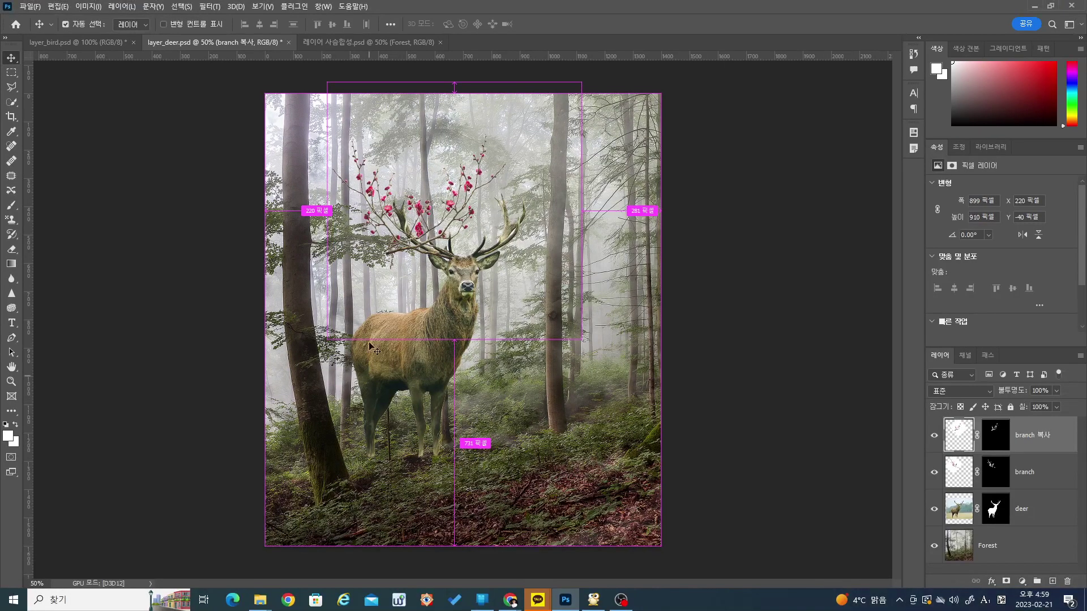
left_click_drag(394, 253, 482, 256)
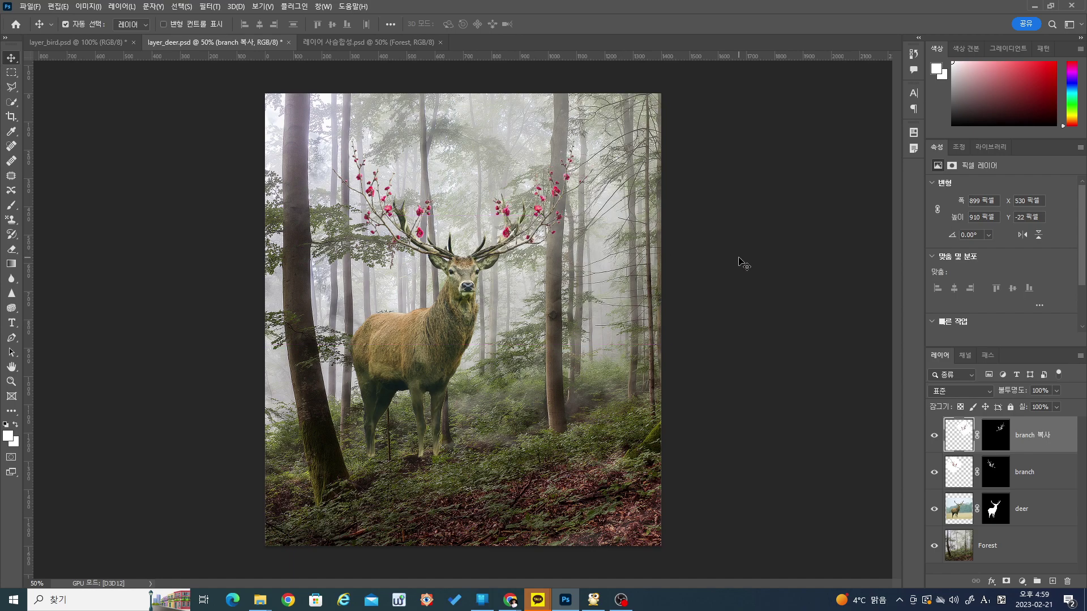
left_click(765, 323)
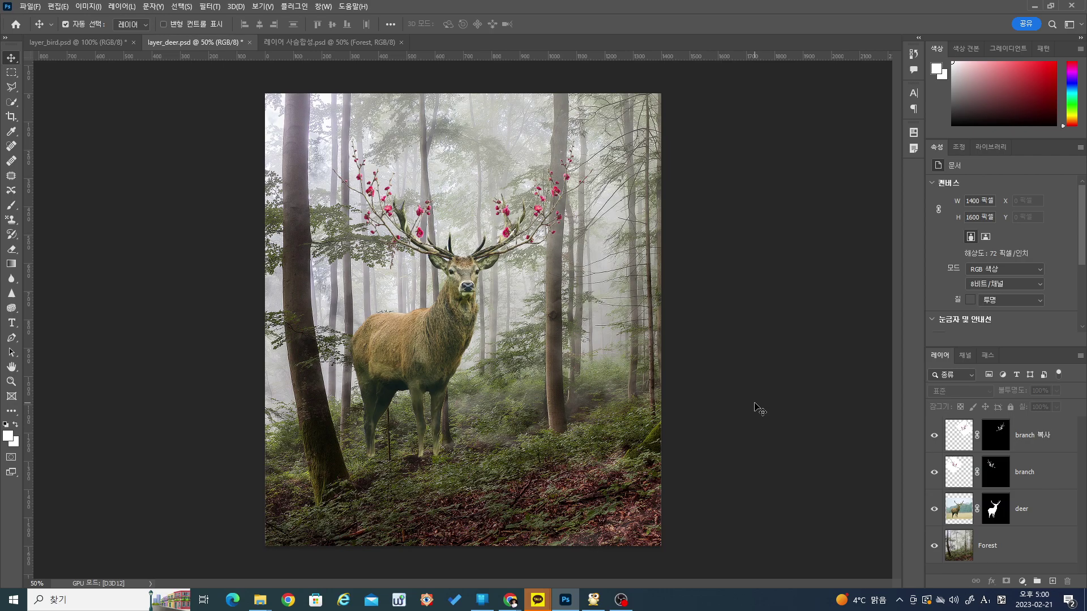
- Examine the deer's lower legs at close range and make the deer layer's mask active at 100% view
left_click(11, 381)
left_click(380, 466)
left_click_drag(381, 465, 406, 409)
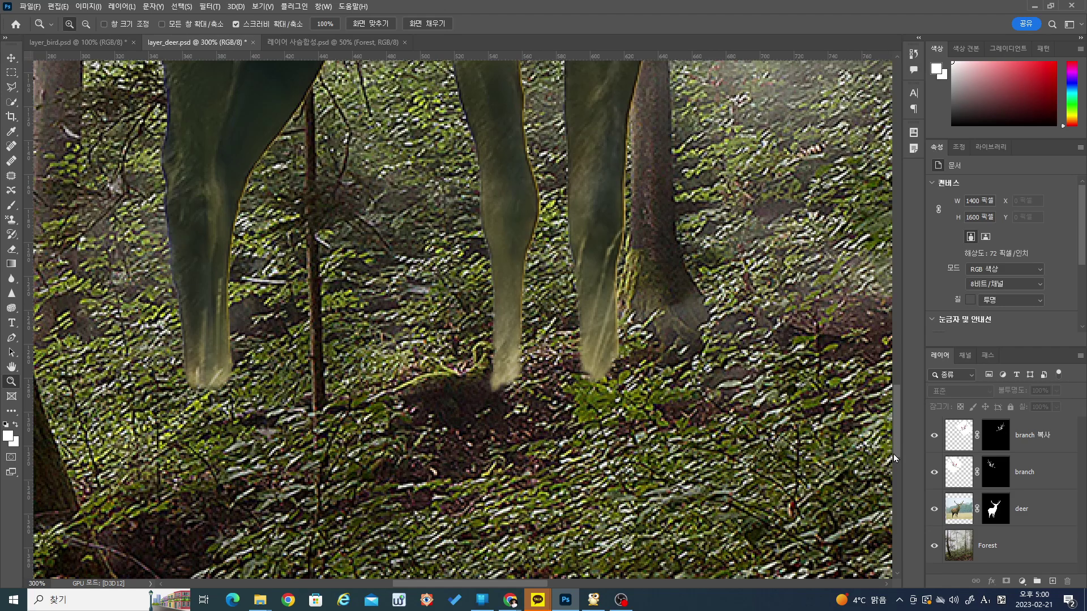
key("ctrl+1")
left_click(995, 512)
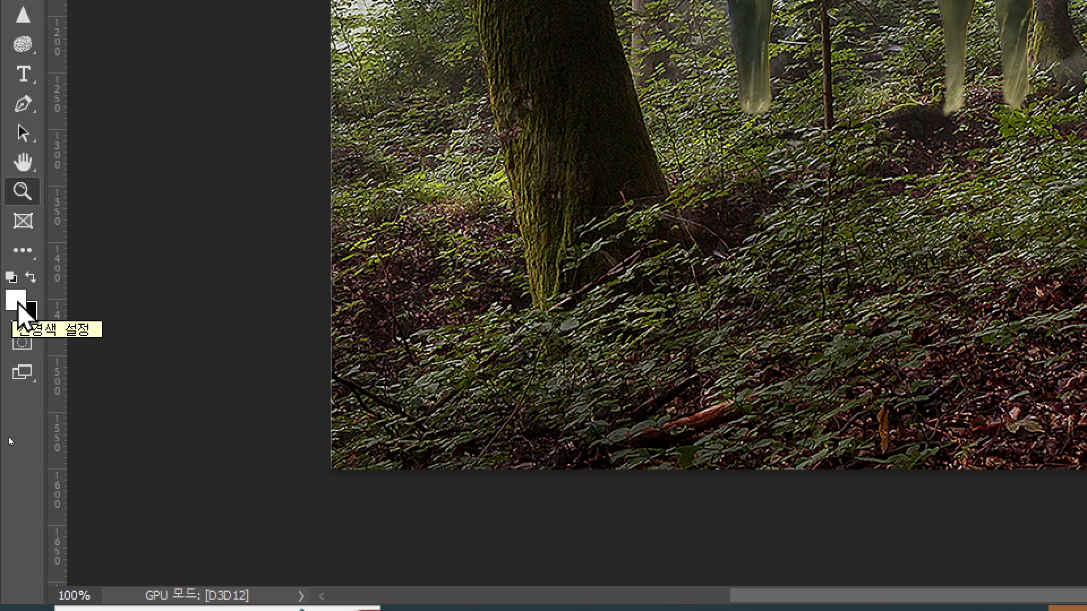
- Open the foreground colour picker and dismiss it unchanged, and swap the foreground and background colours to make black the foreground
left_click(17, 301)
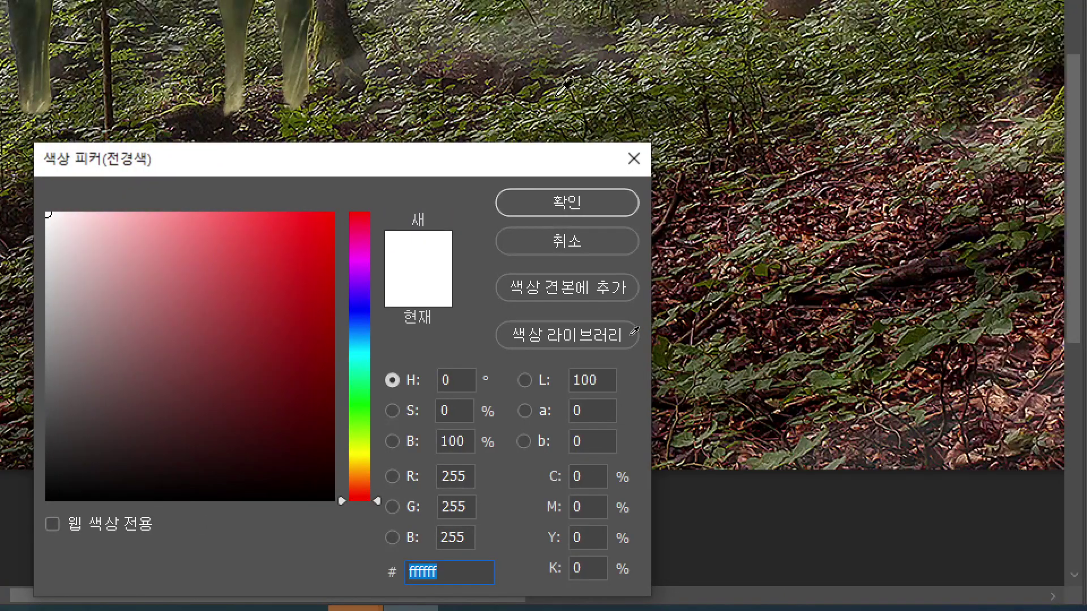
left_click(633, 160)
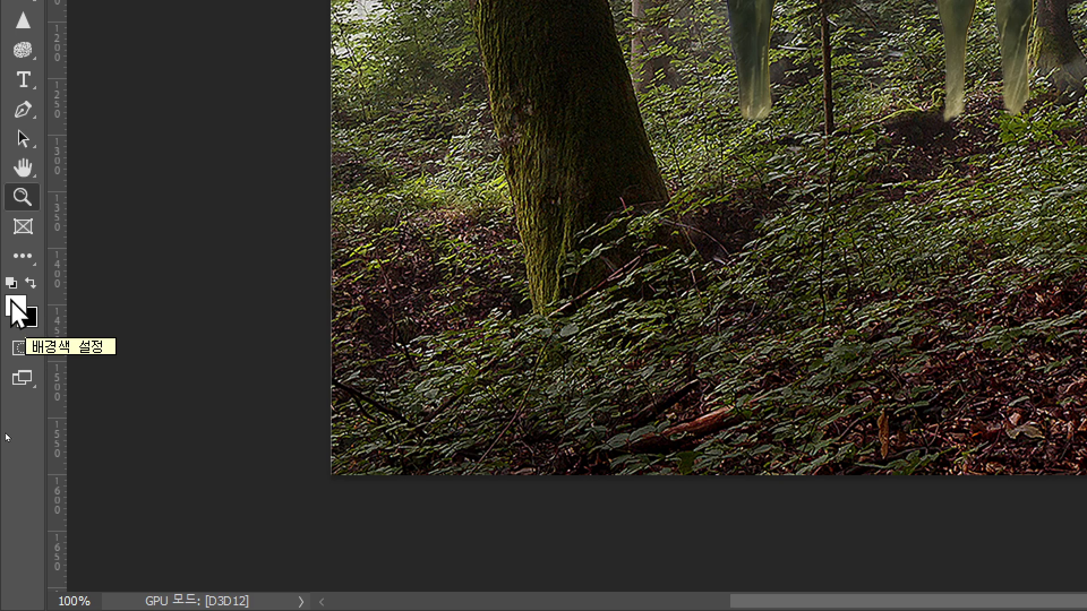
left_click(31, 283)
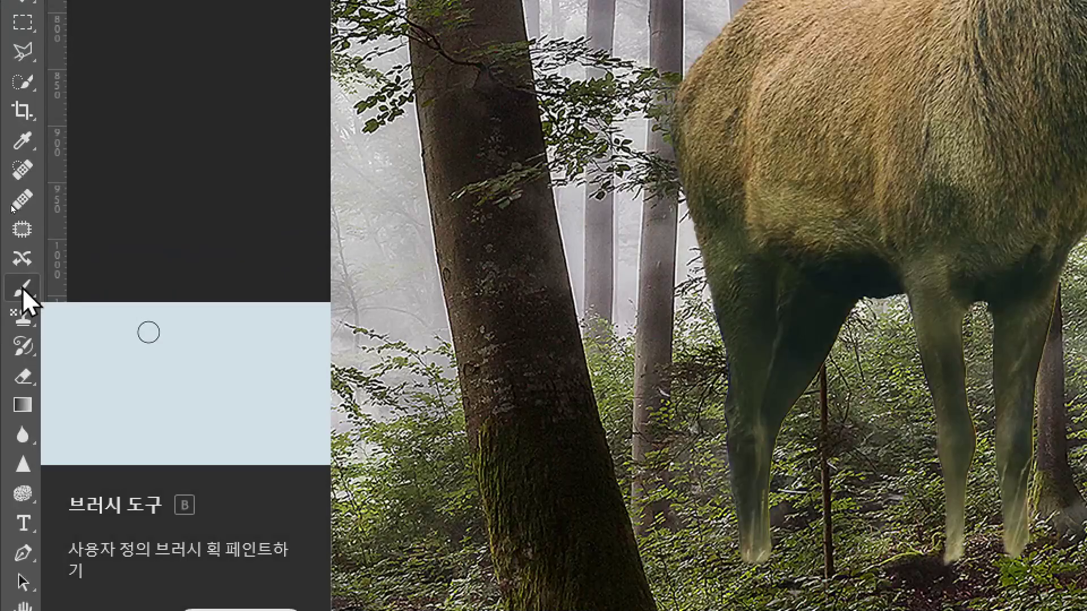
- Set up the Brush tool with the hard round preset at 83 pixels, trying the soft round preset for comparison
left_click(12, 205)
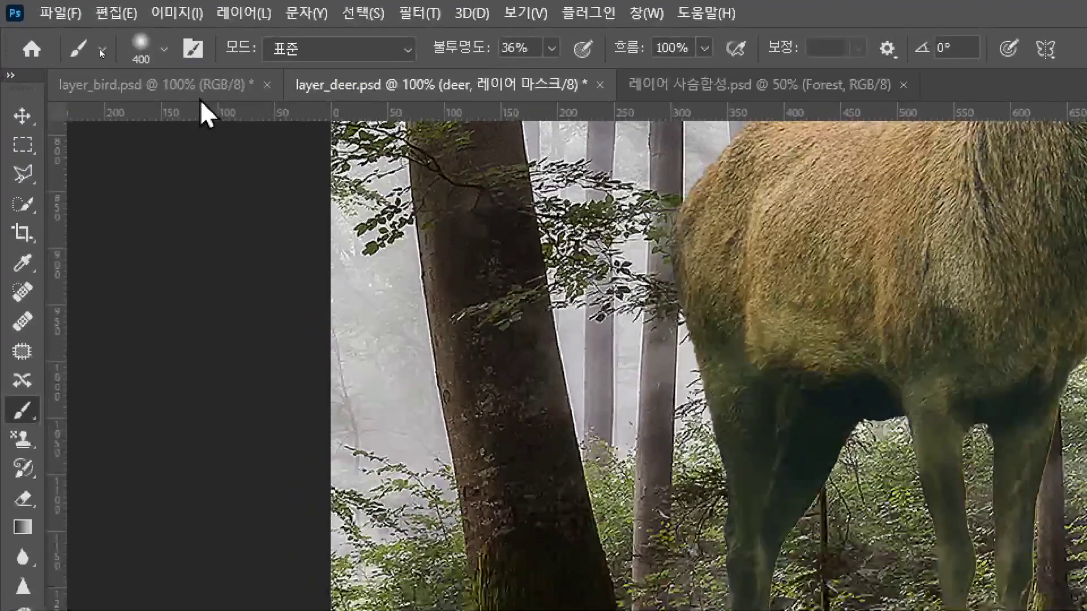
left_click(145, 53)
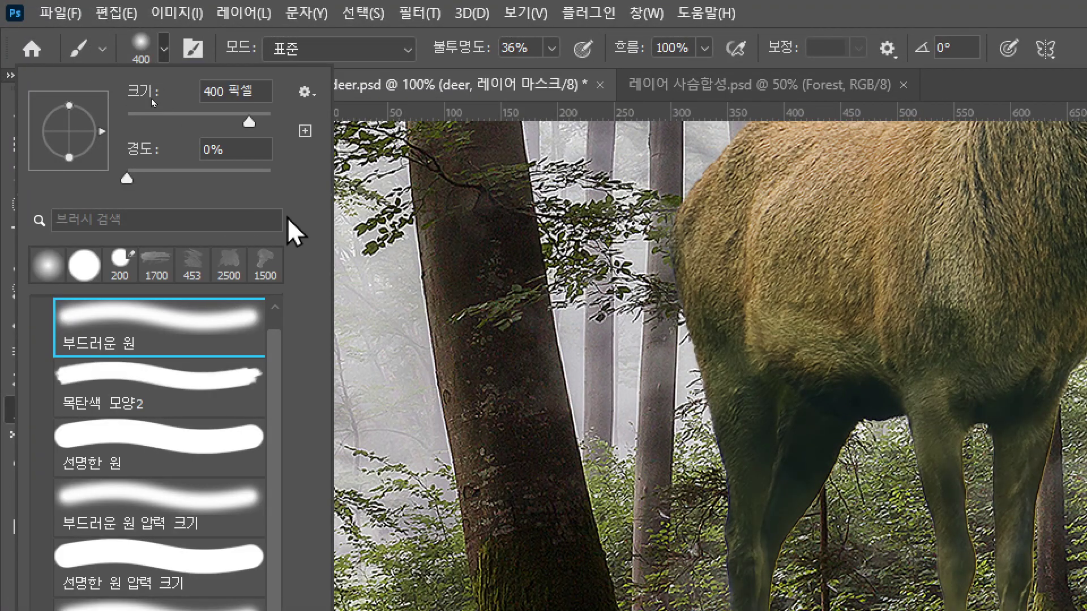
mouse_move(249, 121)
left_mouse_down()
mouse_move(159, 121)
mouse_move(238, 121)
mouse_move(175, 128)
mouse_move(187, 128)
left_mouse_up()
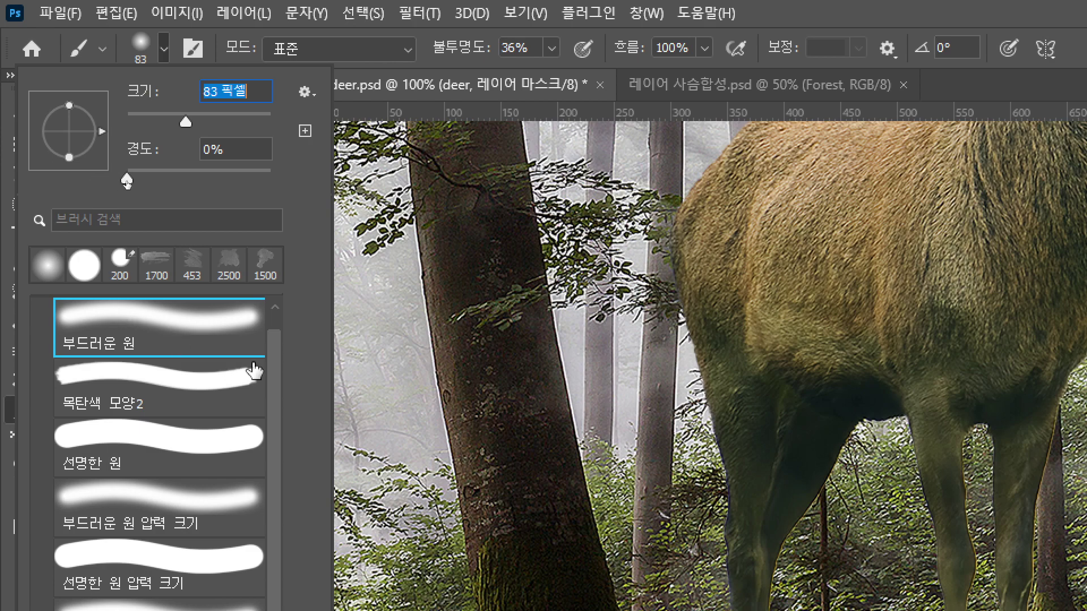
left_click(153, 447)
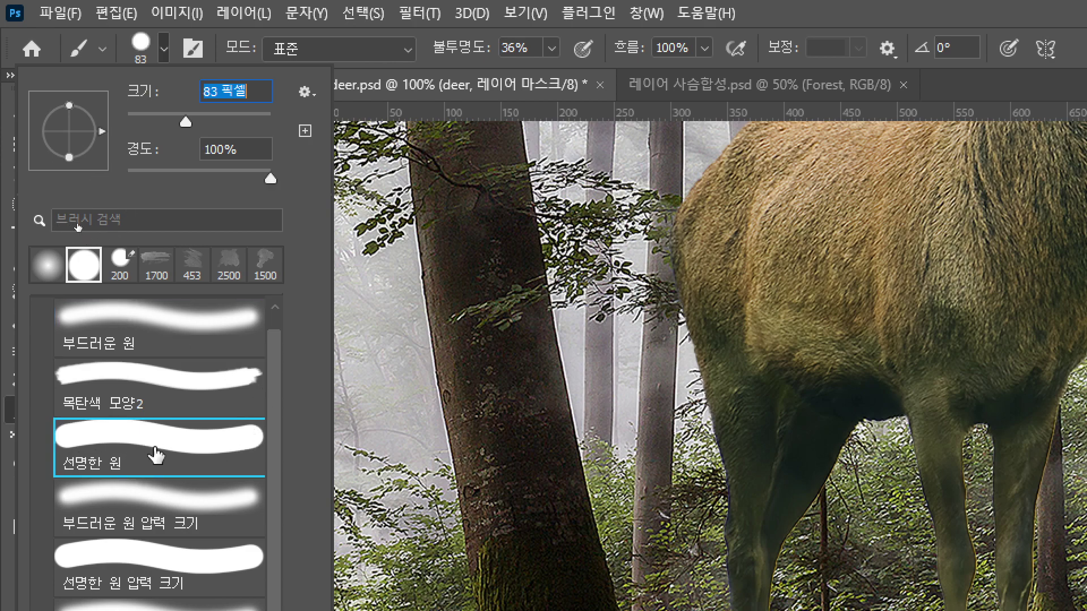
left_click(165, 315)
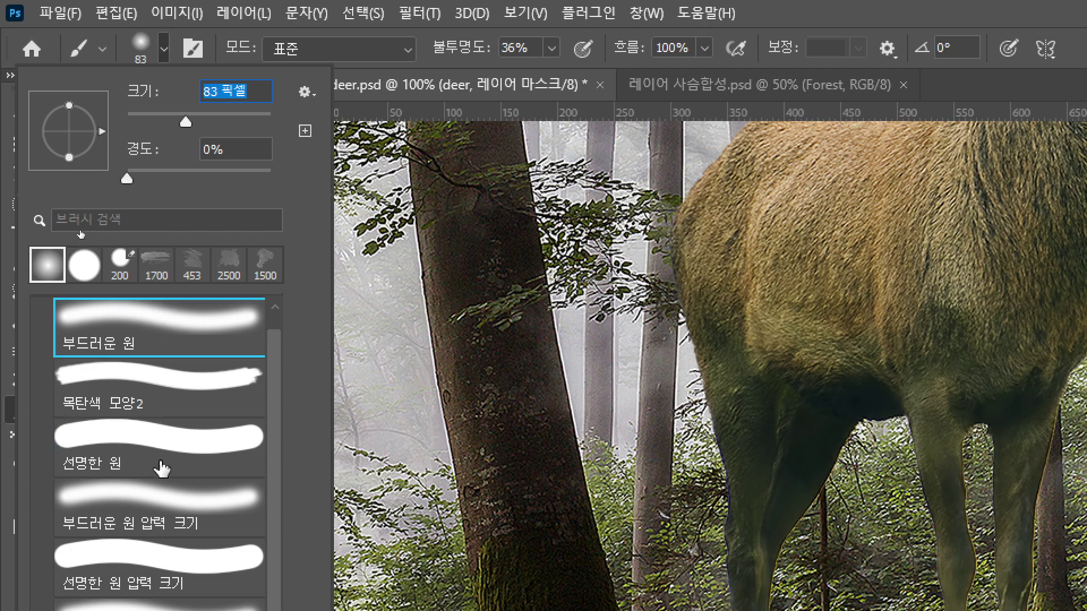
left_click(170, 444)
left_click(195, 315)
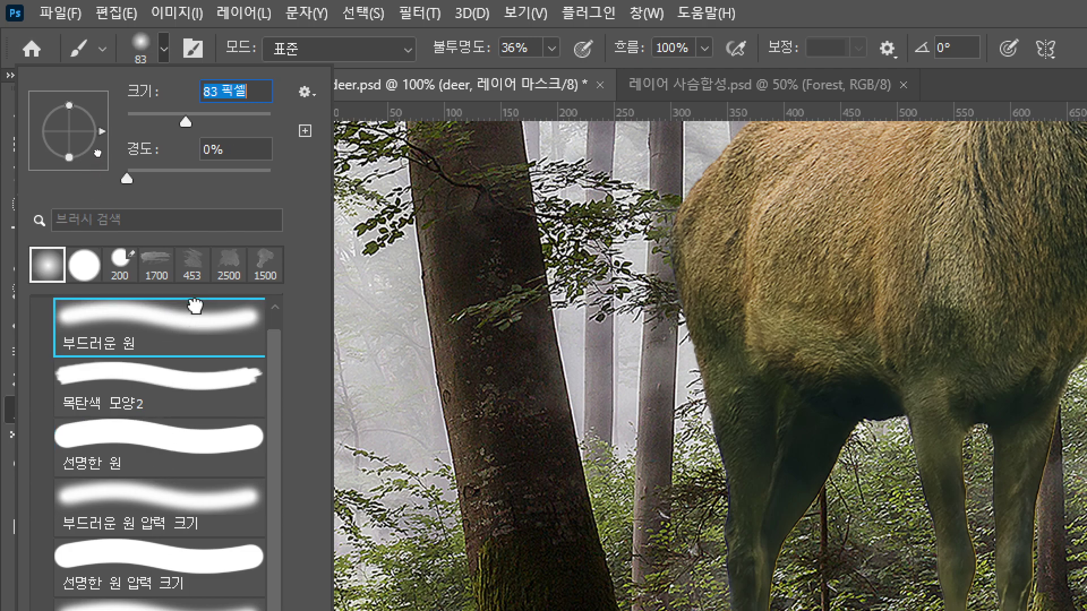
left_click(196, 430)
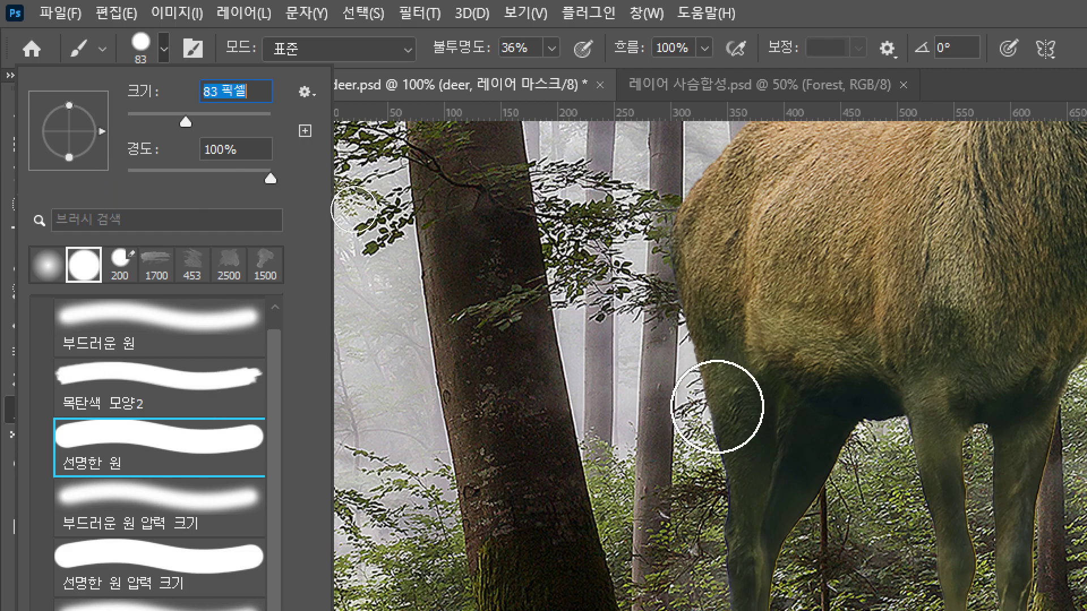
left_click(134, 319)
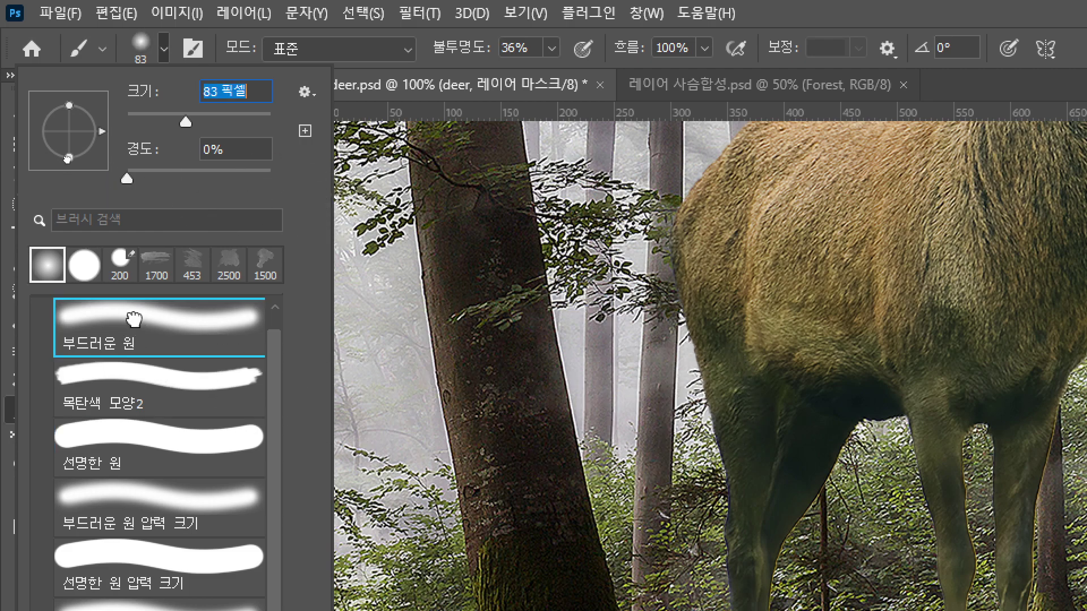
left_click(205, 463)
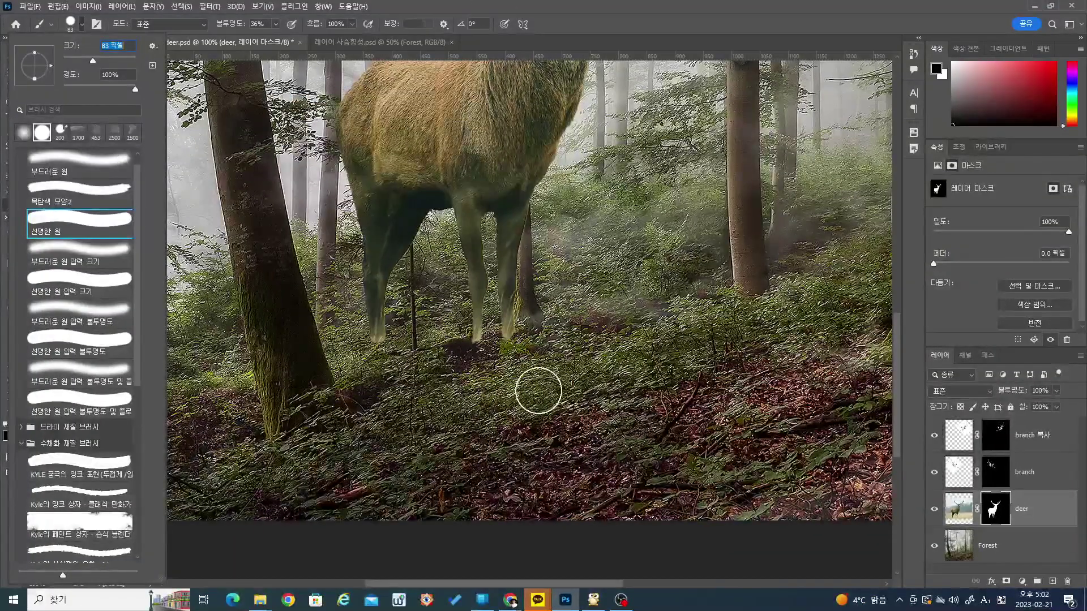
- Paint black at 100% brush opacity on the deer layer's mask to hide the lower ends of the deer's feet
left_click(956, 508)
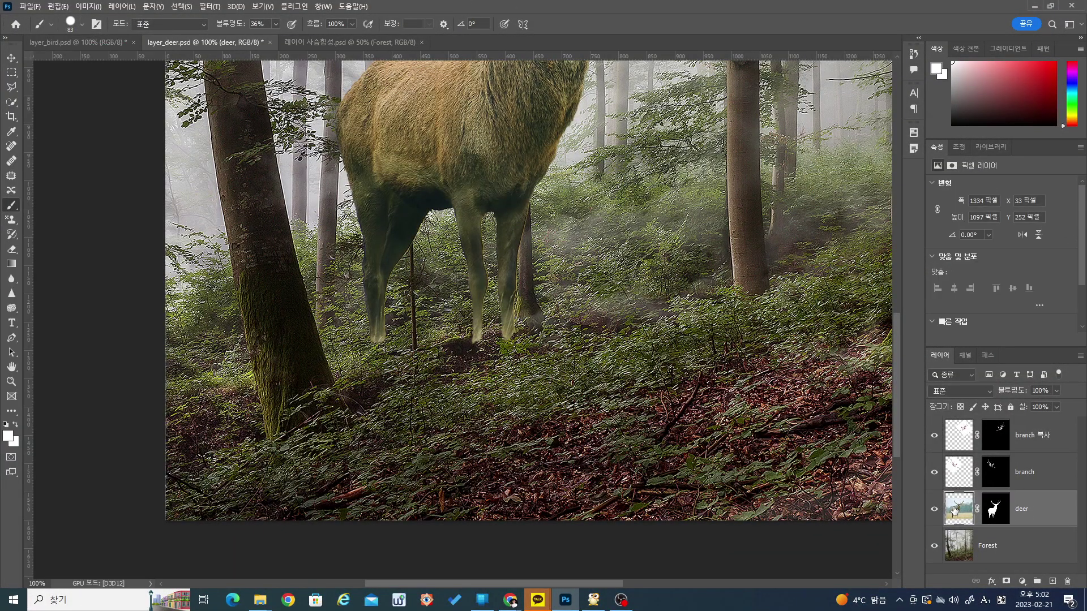
left_click(994, 509)
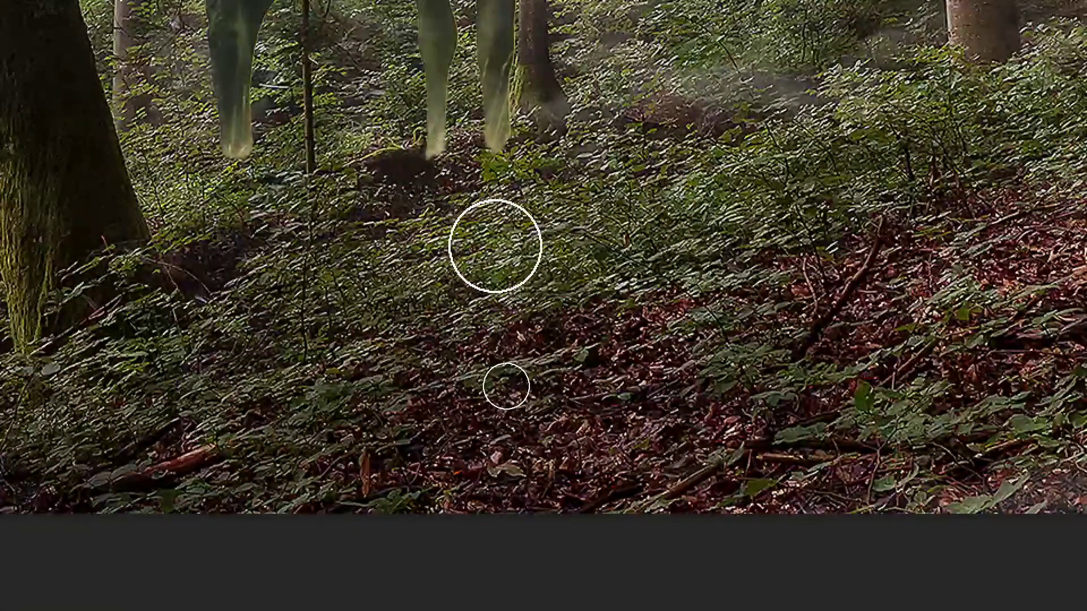
mouse_move(445, 182)
left_mouse_down()
mouse_move(477, 171)
mouse_move(455, 177)
left_mouse_up()
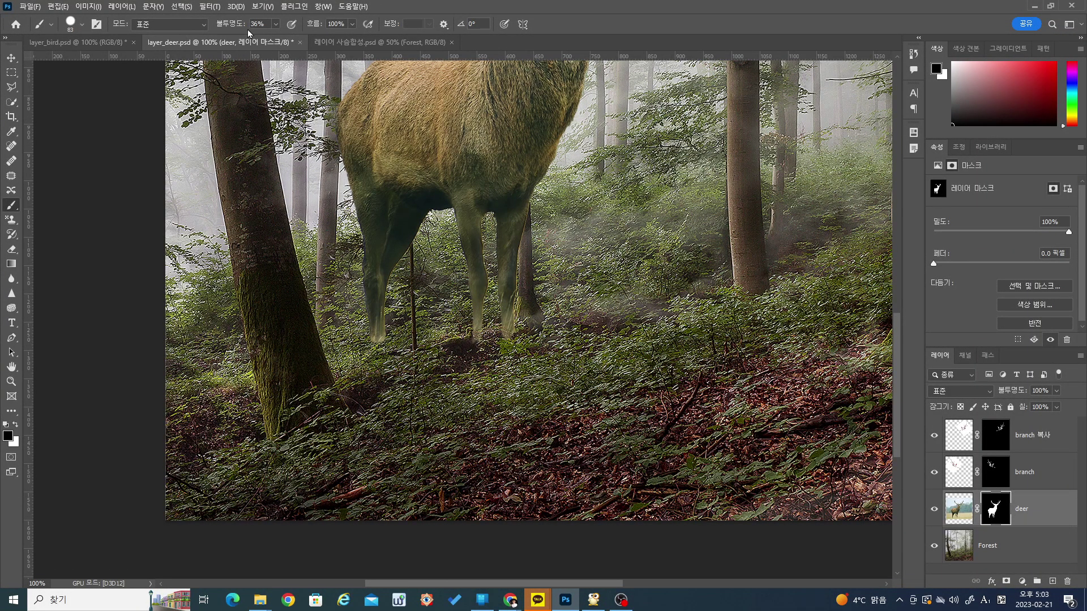
left_click(276, 24)
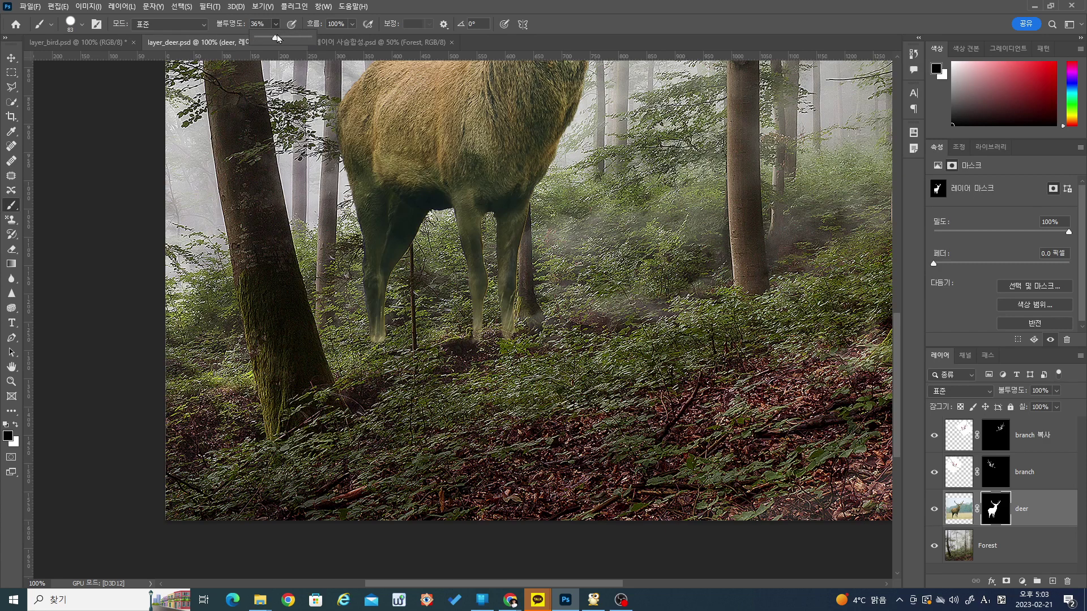
left_click_drag(276, 42, 317, 43)
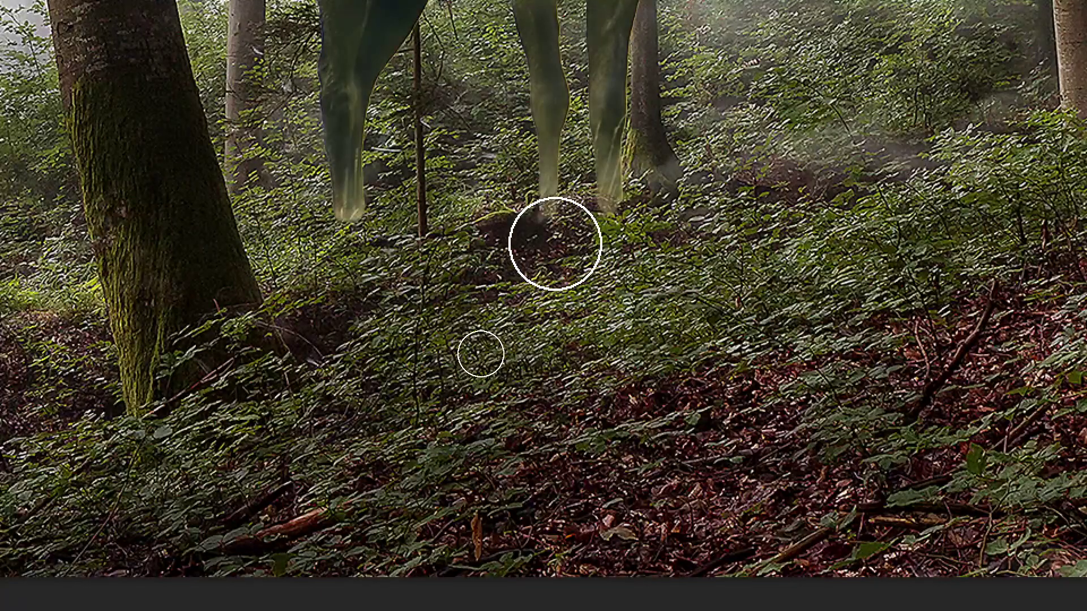
mouse_move(554, 243)
left_mouse_down()
mouse_move(619, 258)
mouse_move(616, 225)
mouse_move(662, 217)
mouse_move(598, 235)
mouse_move(610, 228)
mouse_move(669, 260)
mouse_move(630, 241)
mouse_move(591, 246)
mouse_move(605, 225)
left_mouse_up()
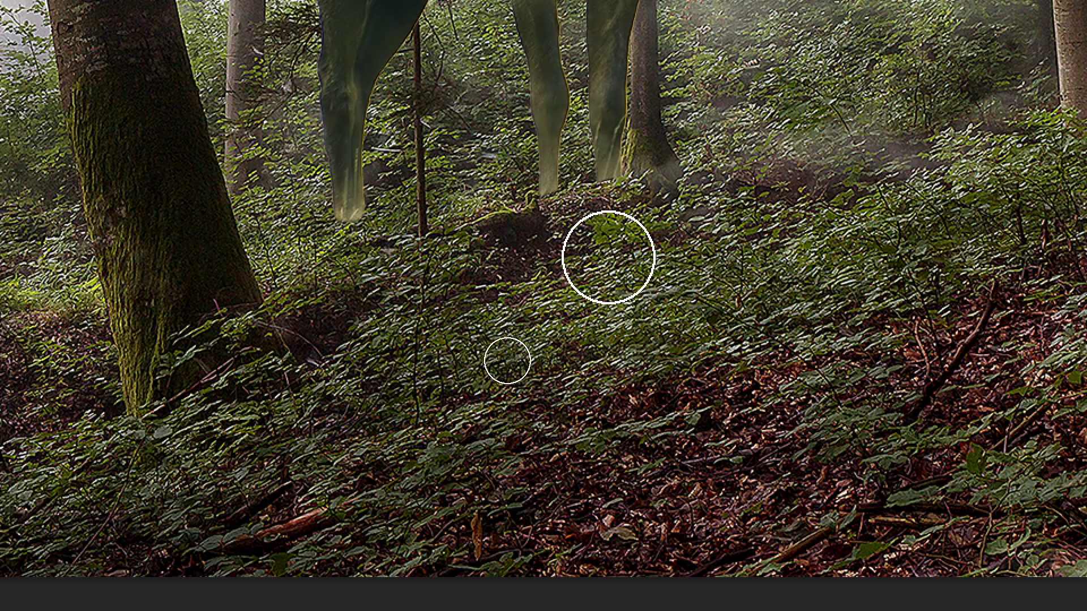
mouse_move(398, 263)
left_mouse_down()
mouse_move(408, 235)
mouse_move(339, 277)
mouse_move(400, 236)
mouse_move(382, 246)
left_mouse_up()
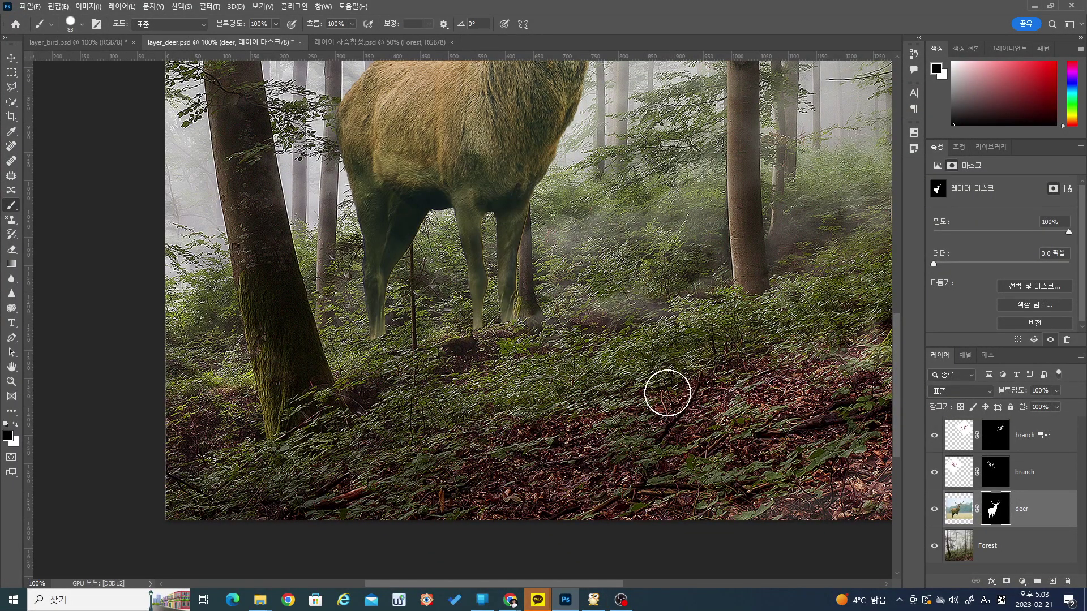
- View the whole composite at 50% and compare it with the finished reference document 레이어 사슴합성.psd
left_click(12, 385)
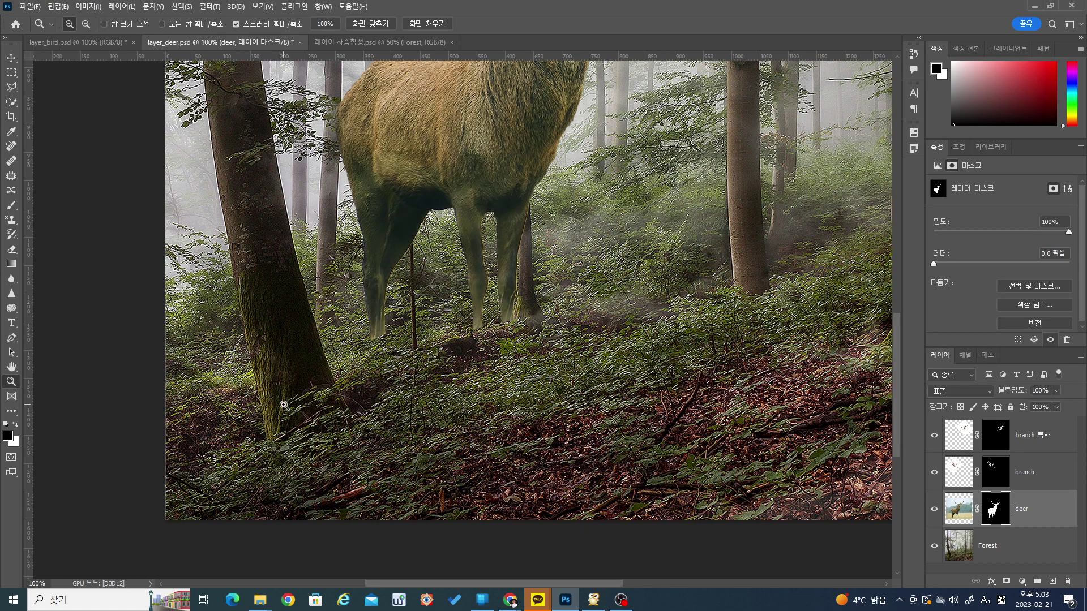
key("alt")
left_click(506, 366, "alt")
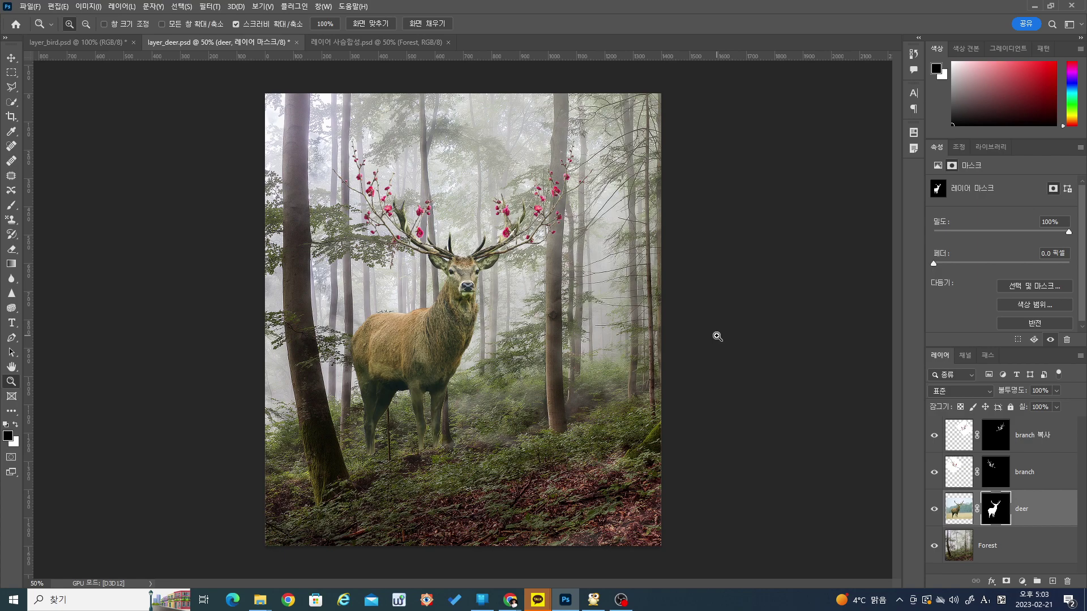
key("v")
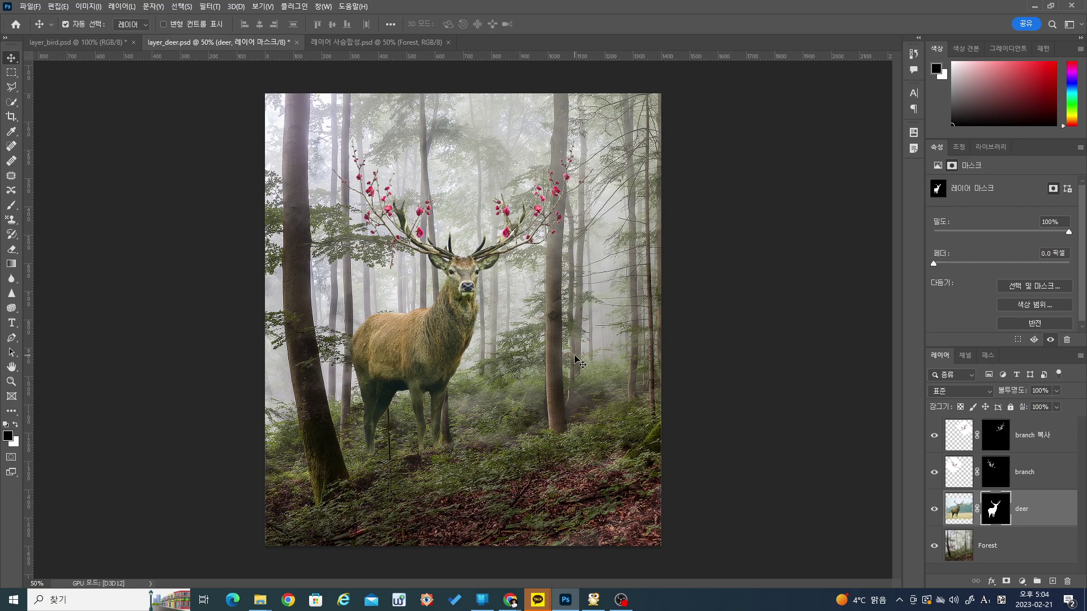
left_click(334, 44)
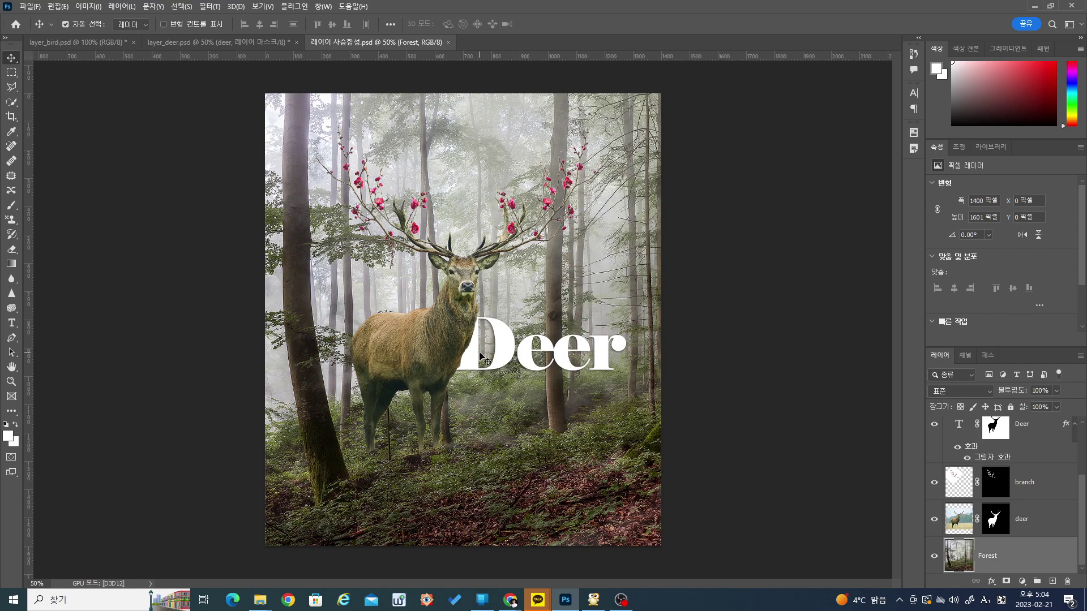
left_click(241, 43)
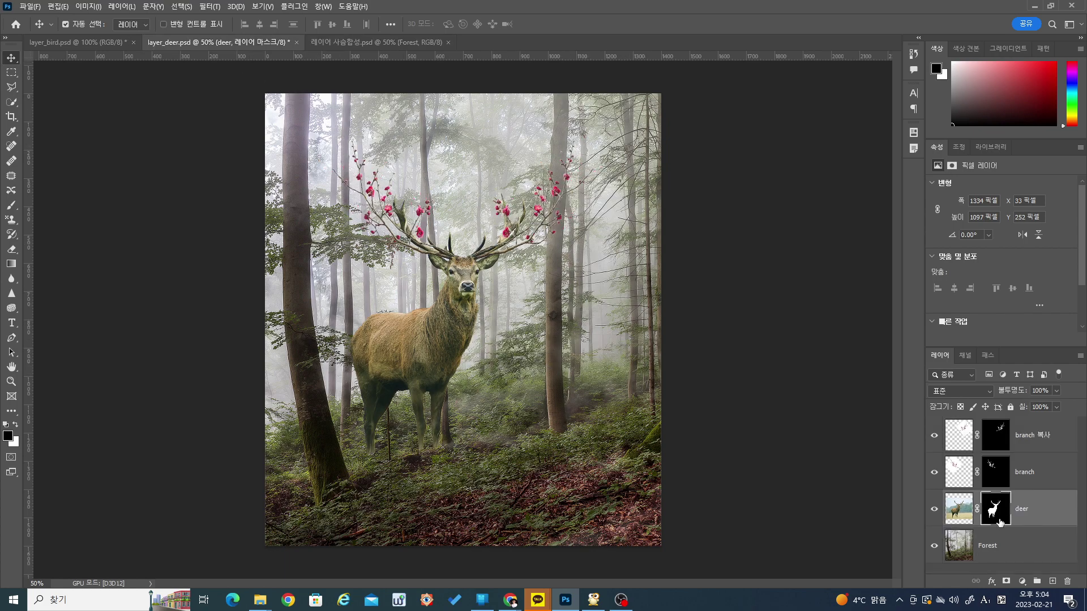
- Add a text layer reading "Deer" directly above the deer layer, placed at the deer's feet
key("ctrl+2")
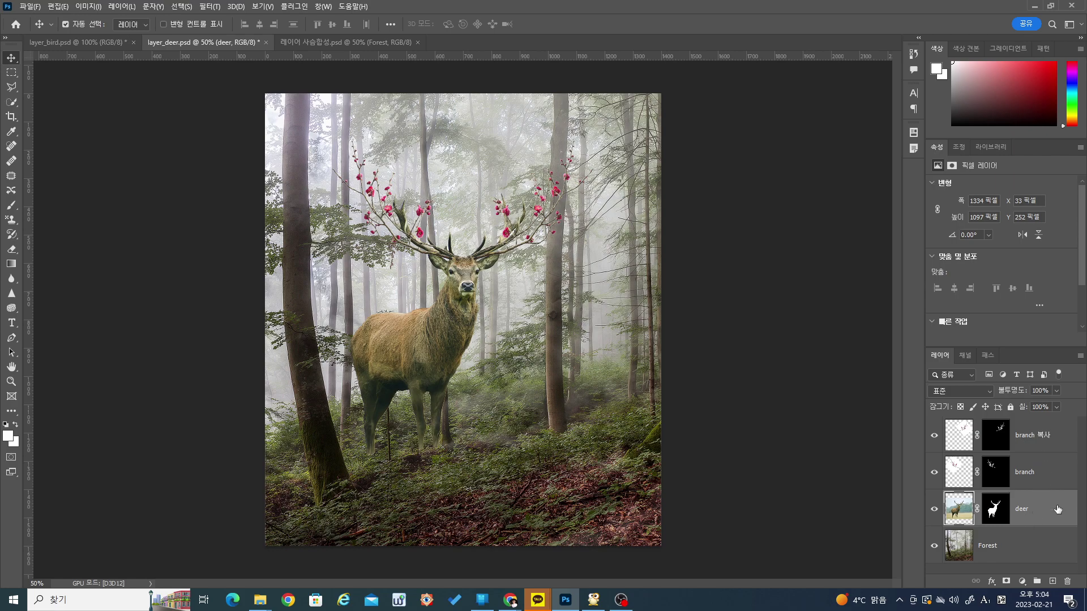
left_click(1053, 482)
left_click(1052, 445)
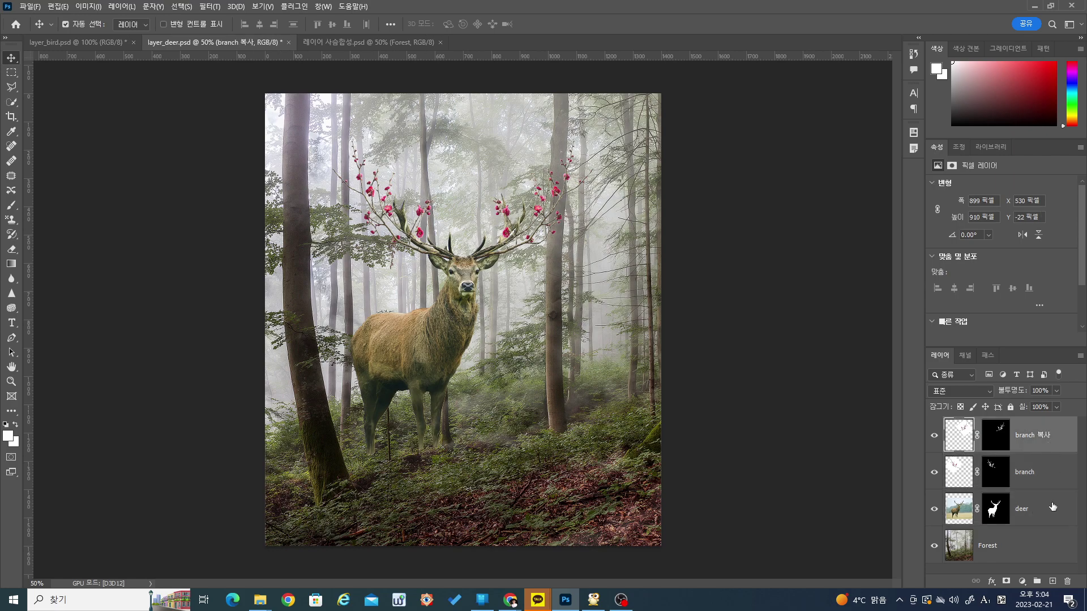
left_click(1052, 505)
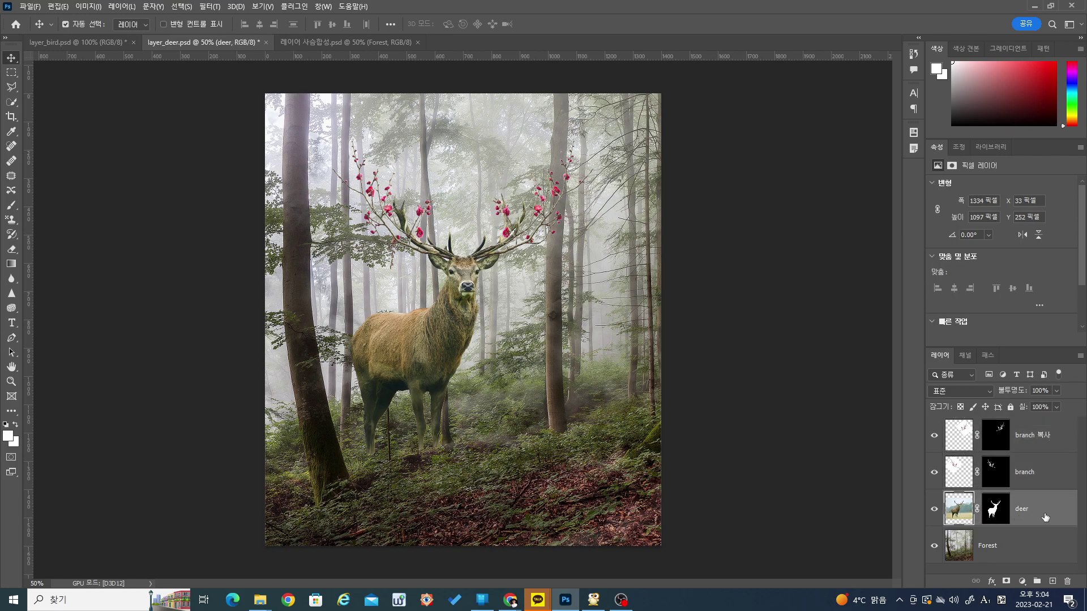
left_click(12, 322)
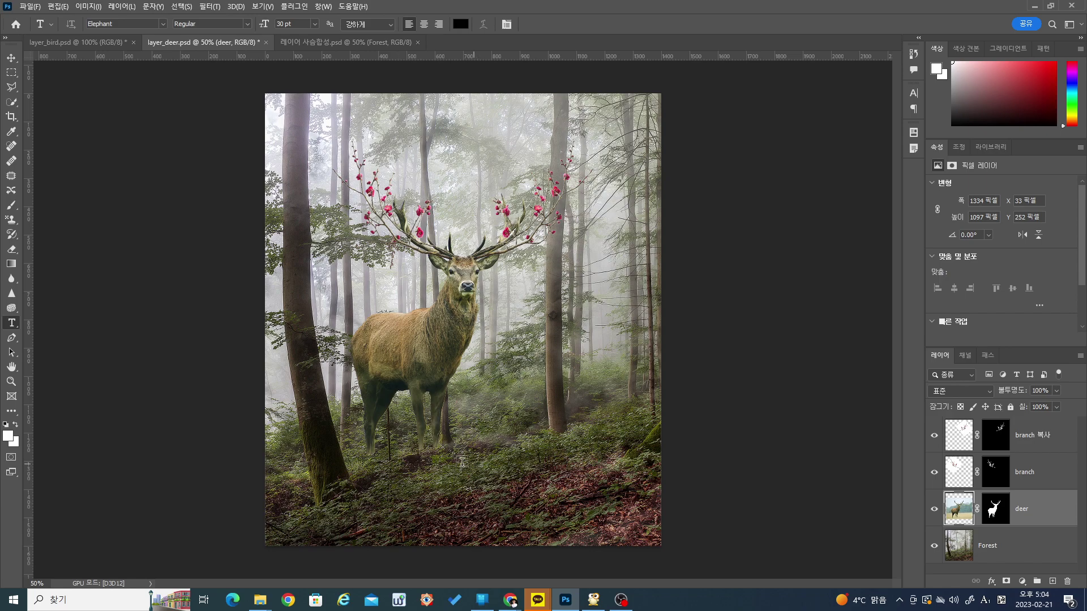
left_click(410, 453)
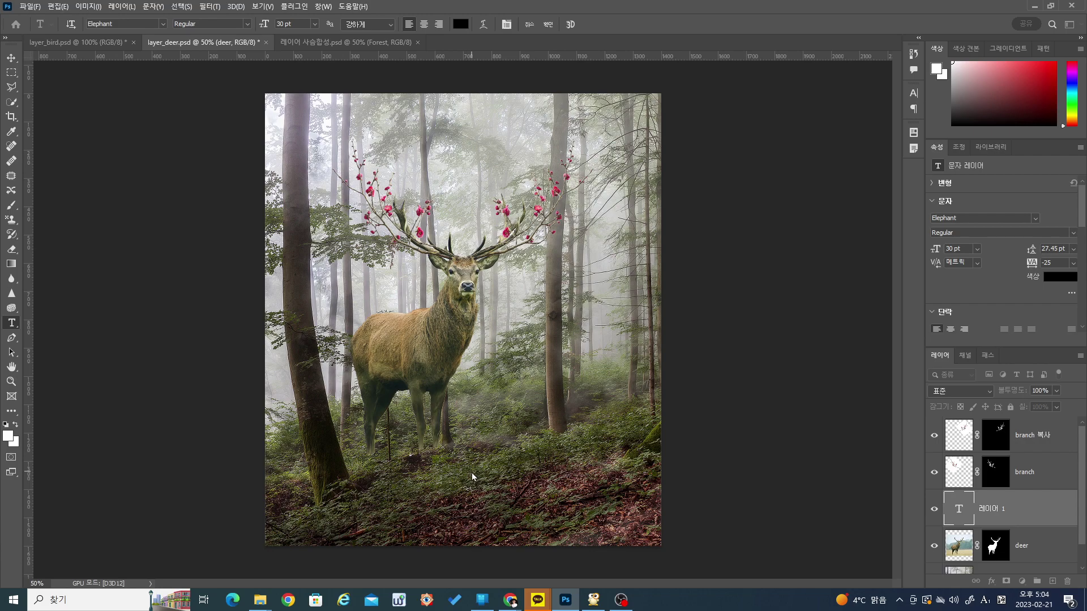
type("ㅇㄸㄱ")
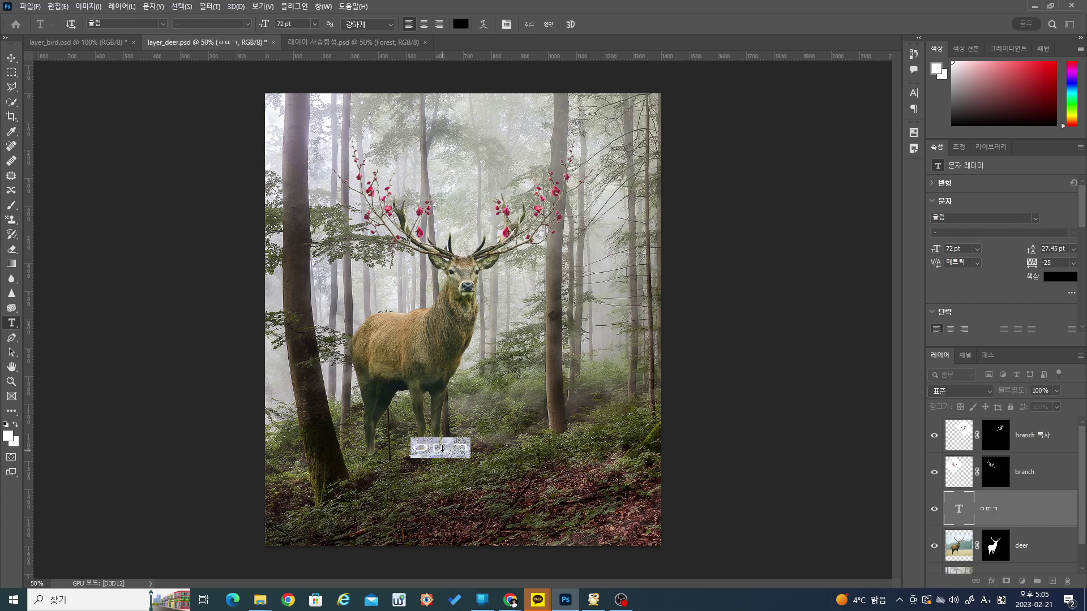
left_click(442, 449)
type("e")
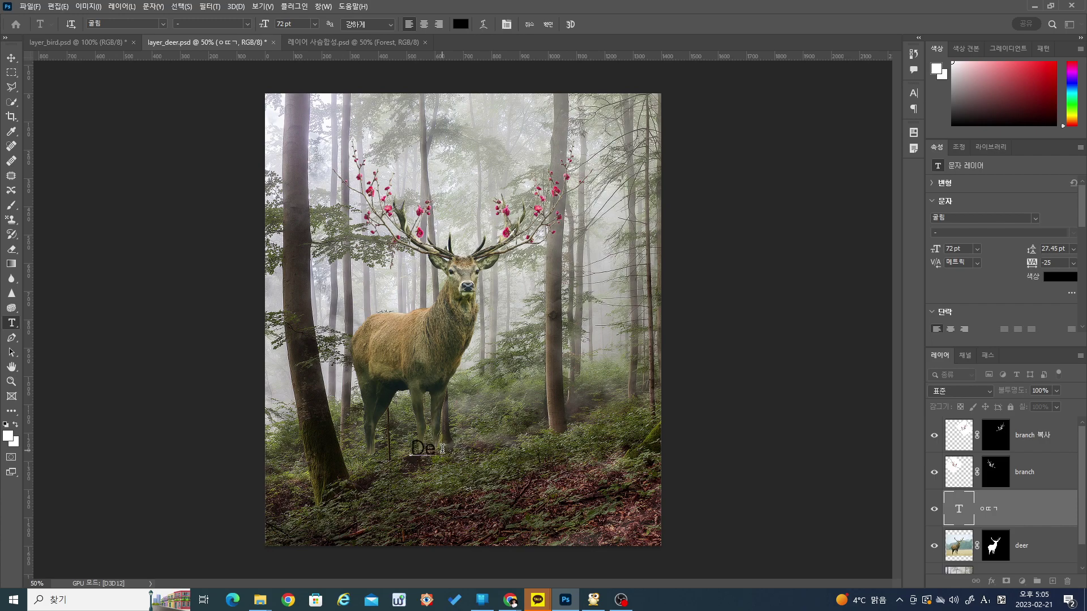
type("er")
- Set the font of the whole word "Deer" to Elephant and finish editing the text
key("shift+Left")
key("shift+Left")
key("shift+Left")
key("shift+Left")
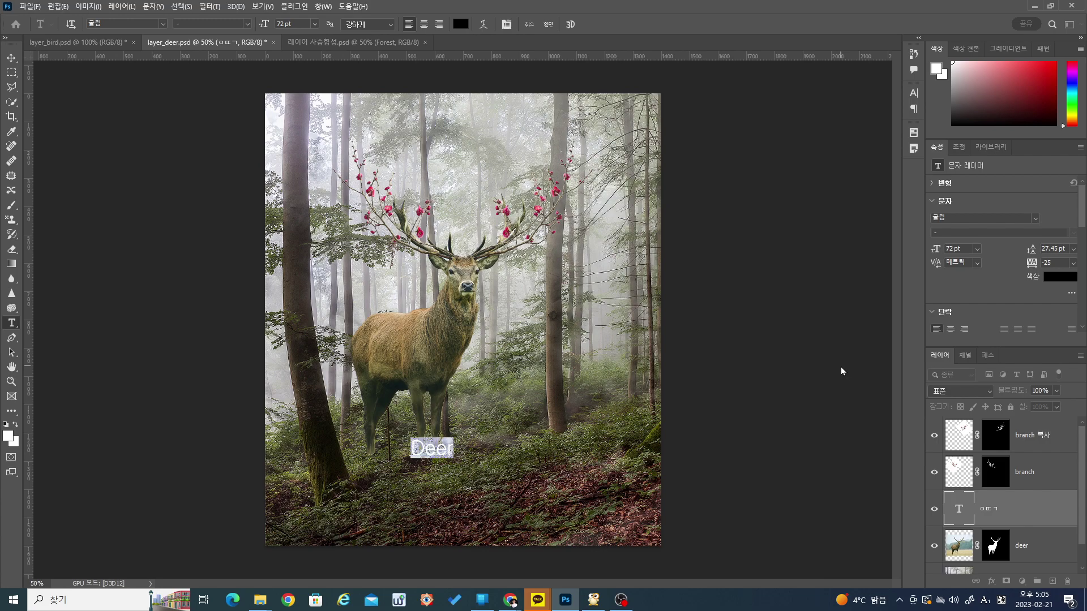
left_click(1036, 221)
left_click(994, 268)
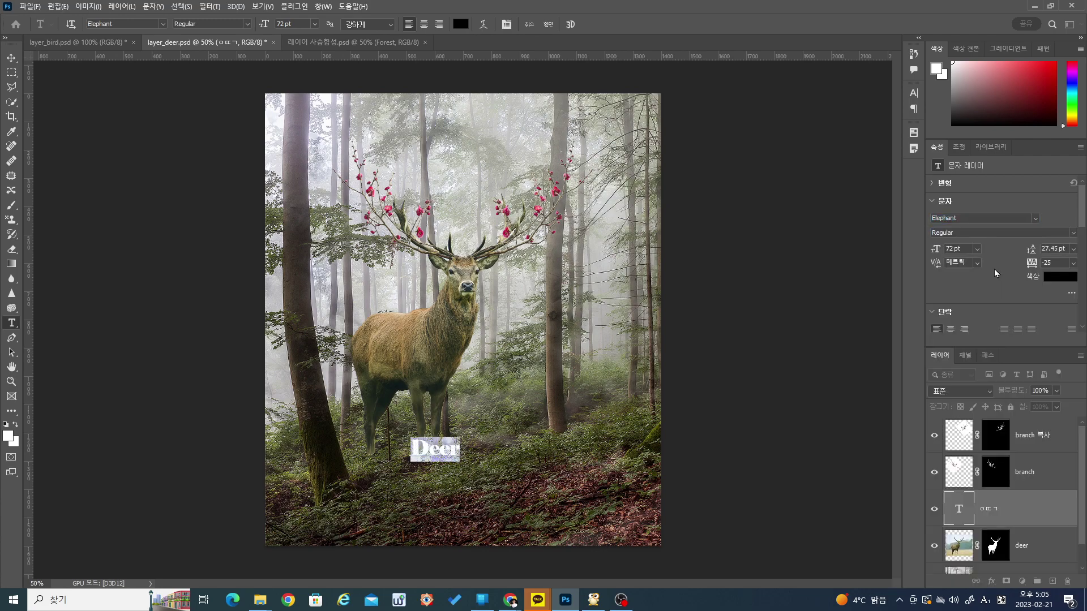
left_click(12, 58)
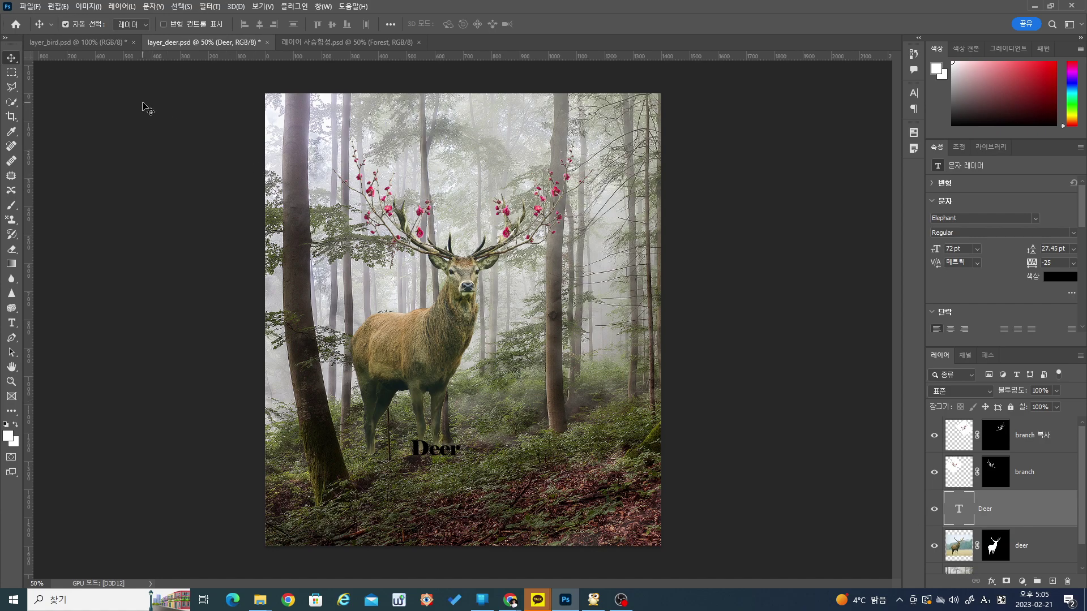
- Scale the Deer text to about 385% with Free Transform and position it overlapping the deer's front, extending right across the forest
left_click(59, 6)
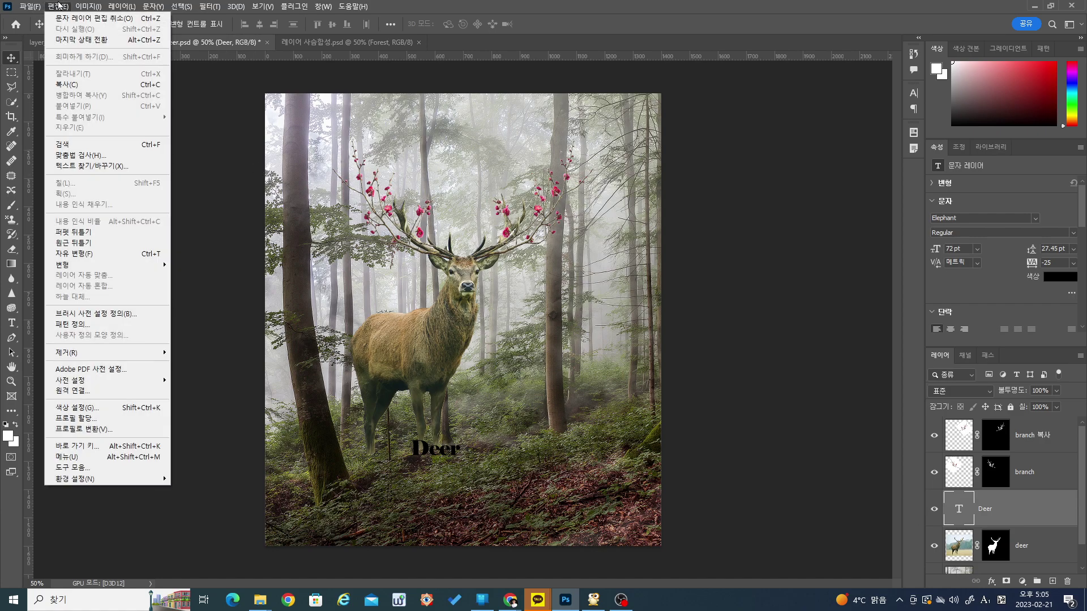
left_click(85, 254)
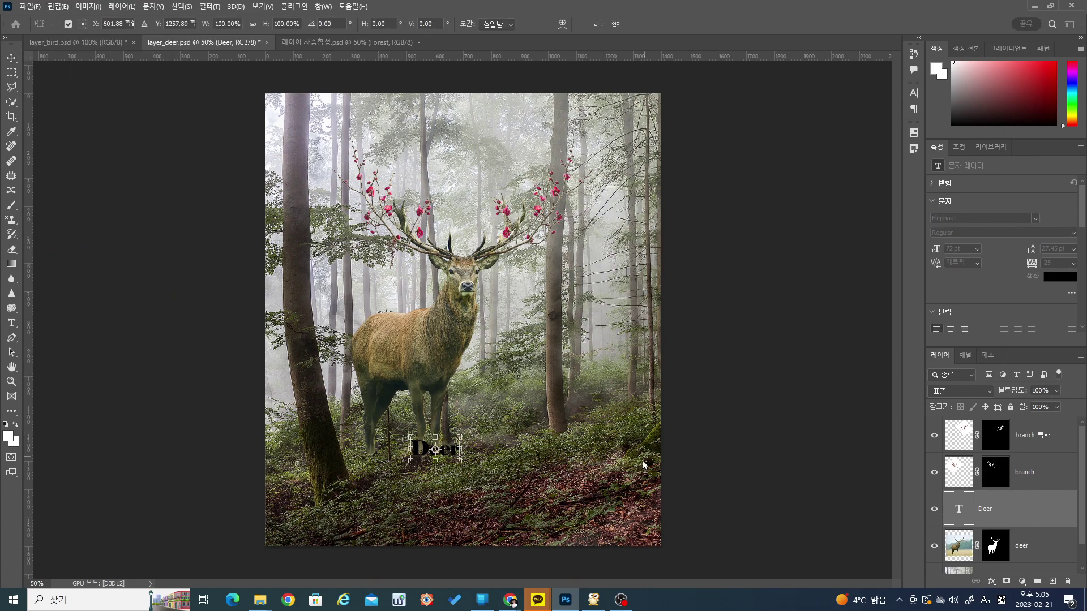
left_click_drag(459, 438, 609, 387)
left_click_drag(539, 430, 553, 400)
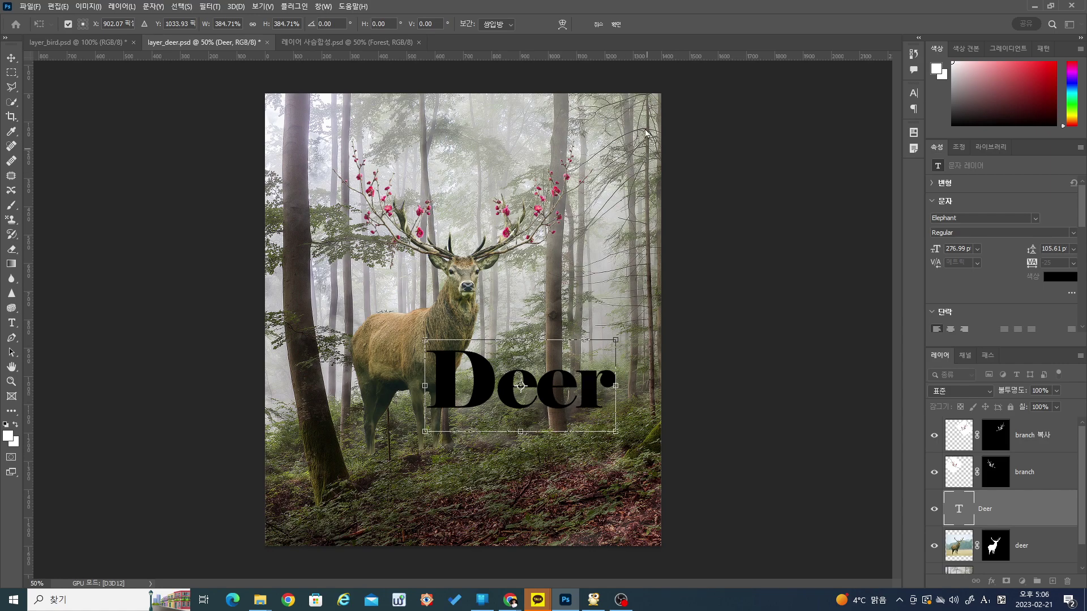
key("Return")
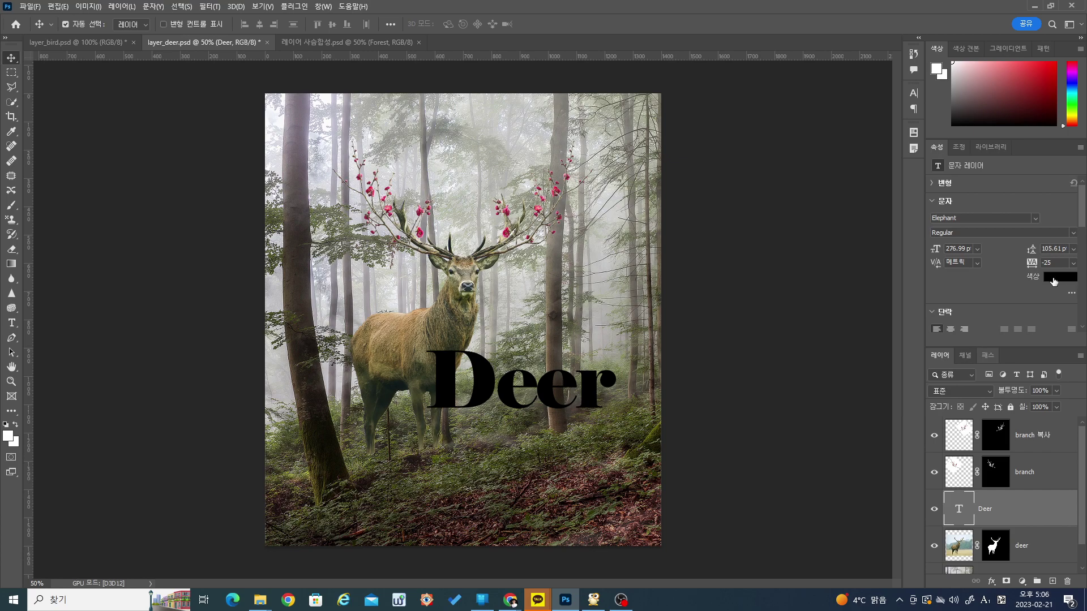
- Set the Deer text colour to white (ffffff) and nudge the word slightly over the deer's front
key("ctrl")
left_click(1053, 281)
left_click_drag(625, 365, 840, 302)
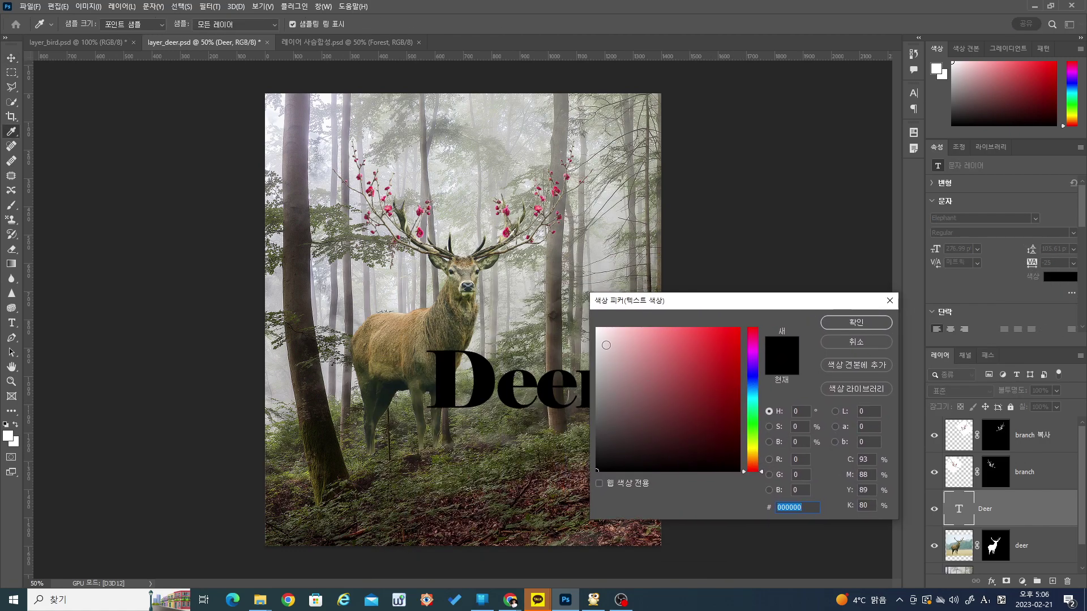
left_click(597, 329)
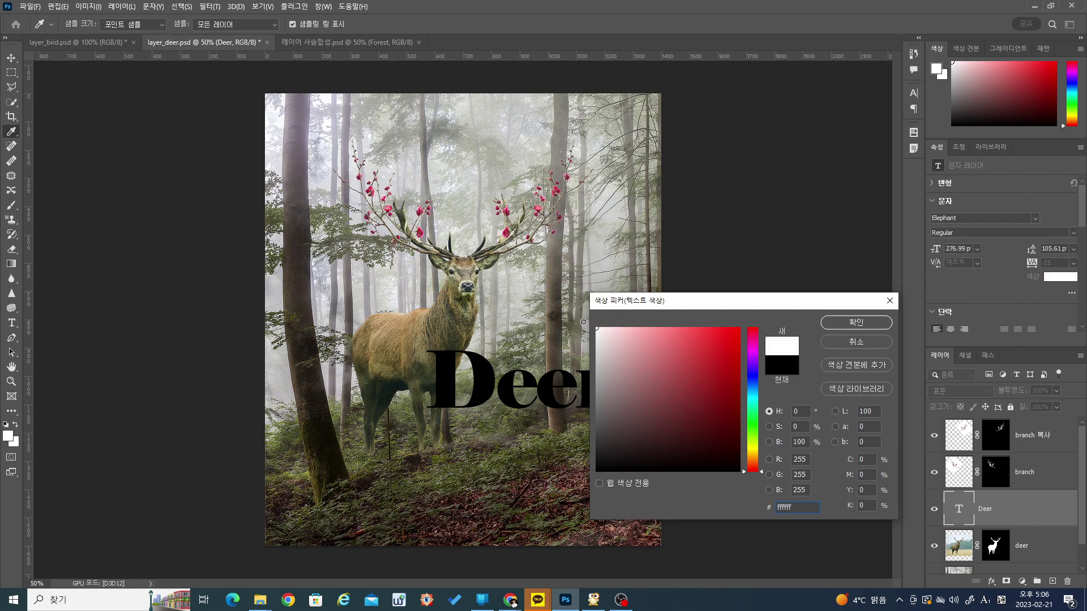
left_click(858, 324)
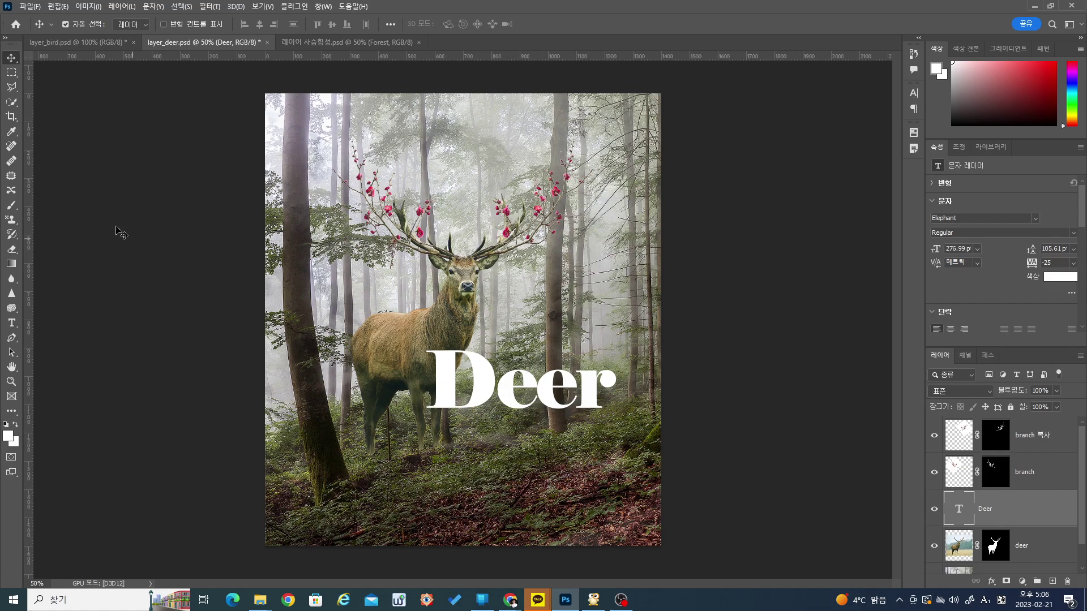
left_click_drag(478, 391, 485, 395)
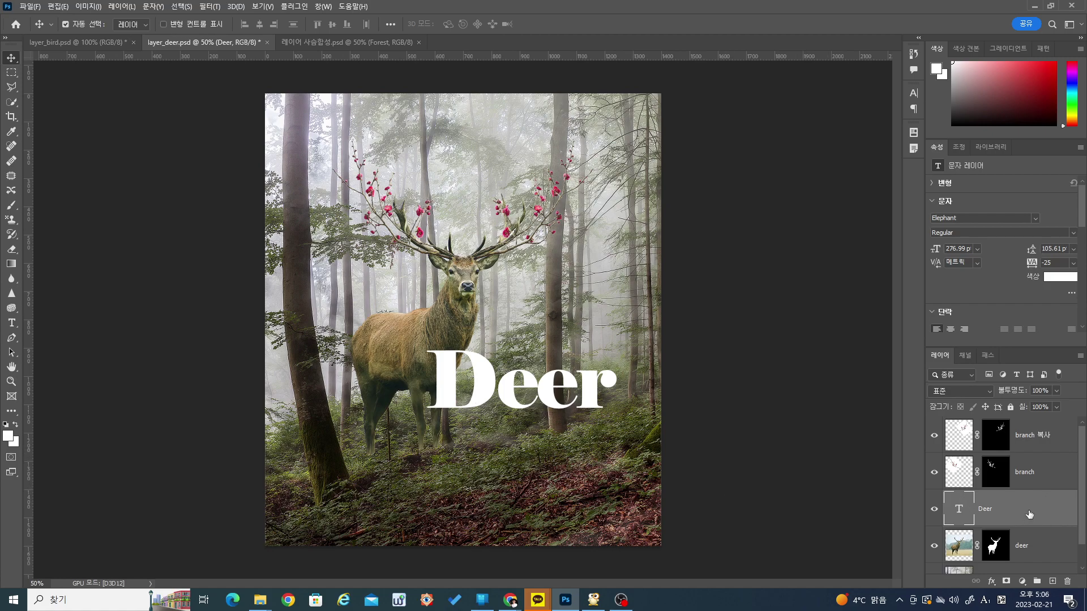
- Move the Deer text layer below the deer layer and shift the word slightly up and right behind the deer
left_click(1026, 531)
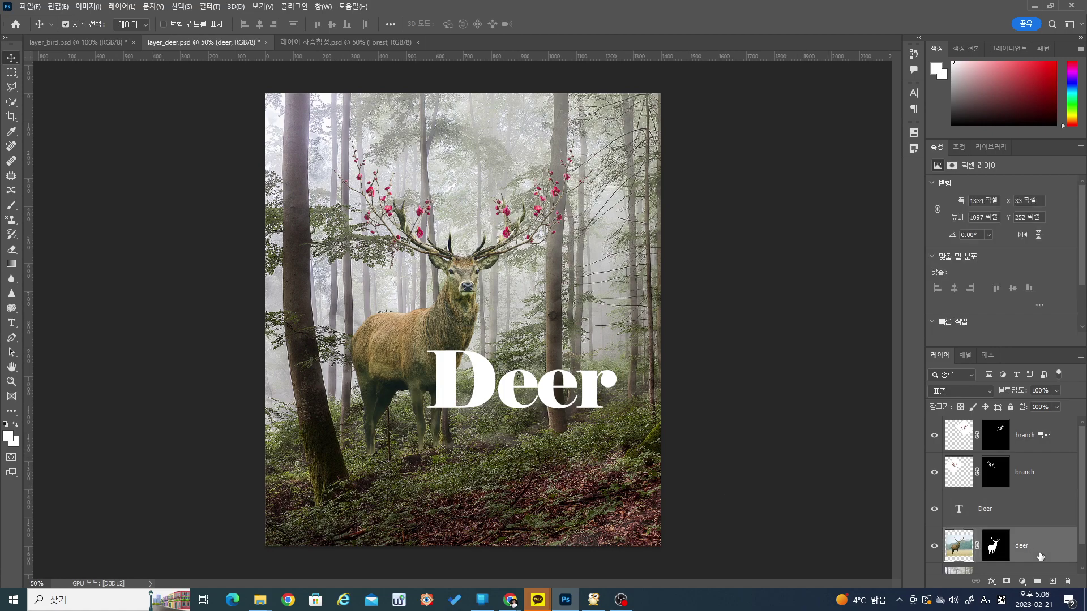
left_click(1028, 520)
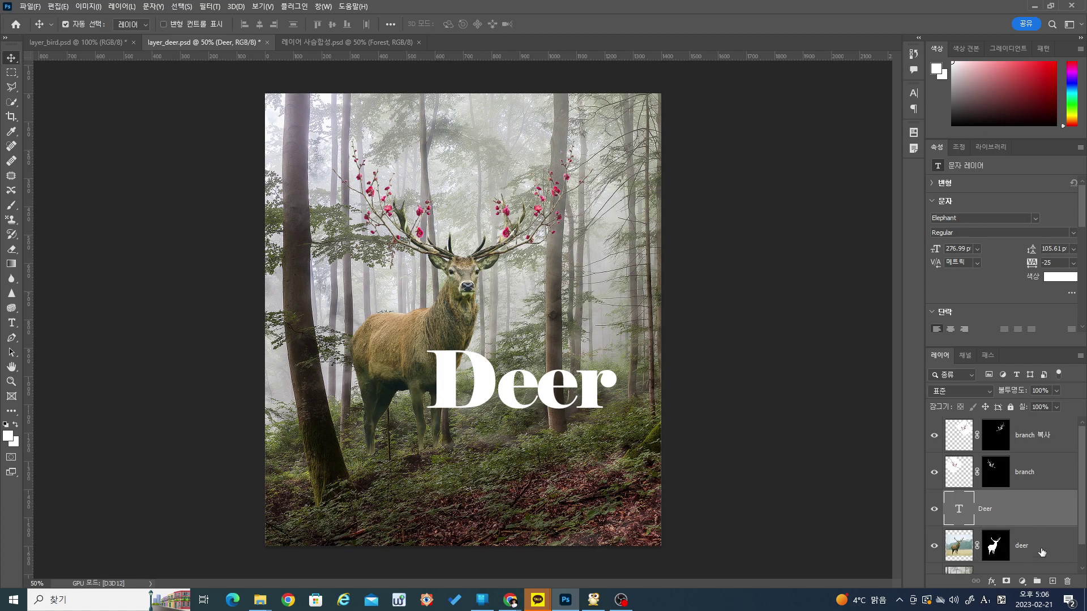
left_click_drag(1026, 517, 1029, 559)
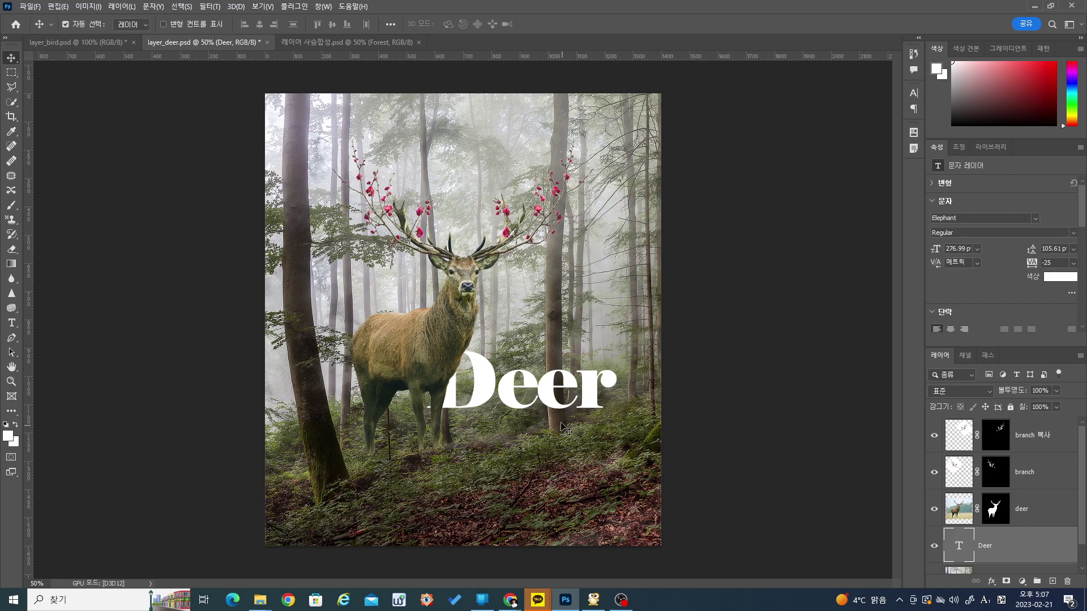
left_click_drag(511, 402, 521, 396)
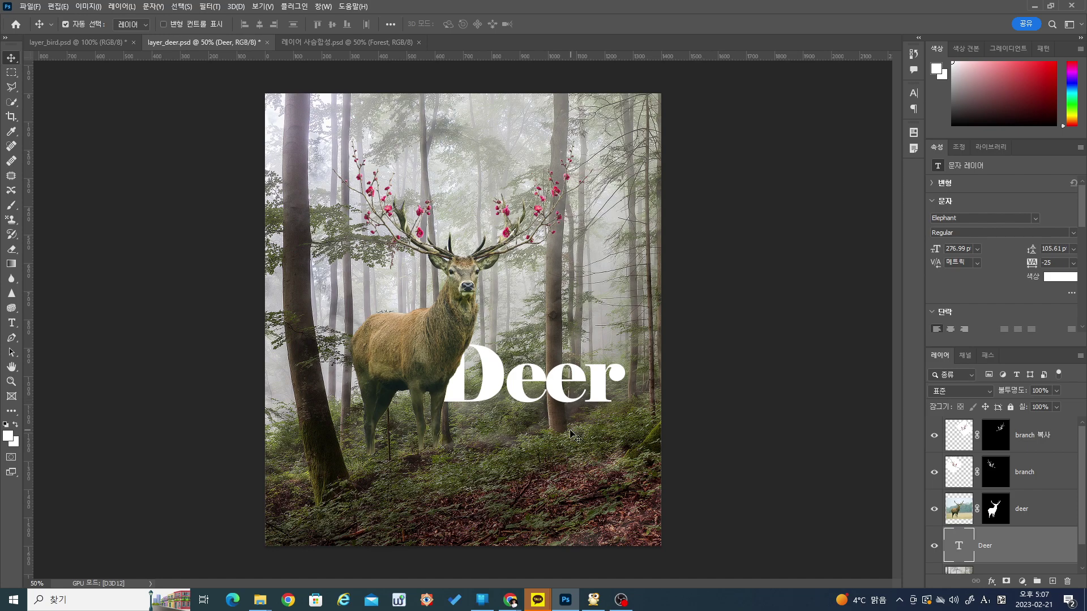
left_click_drag(498, 380, 500, 375)
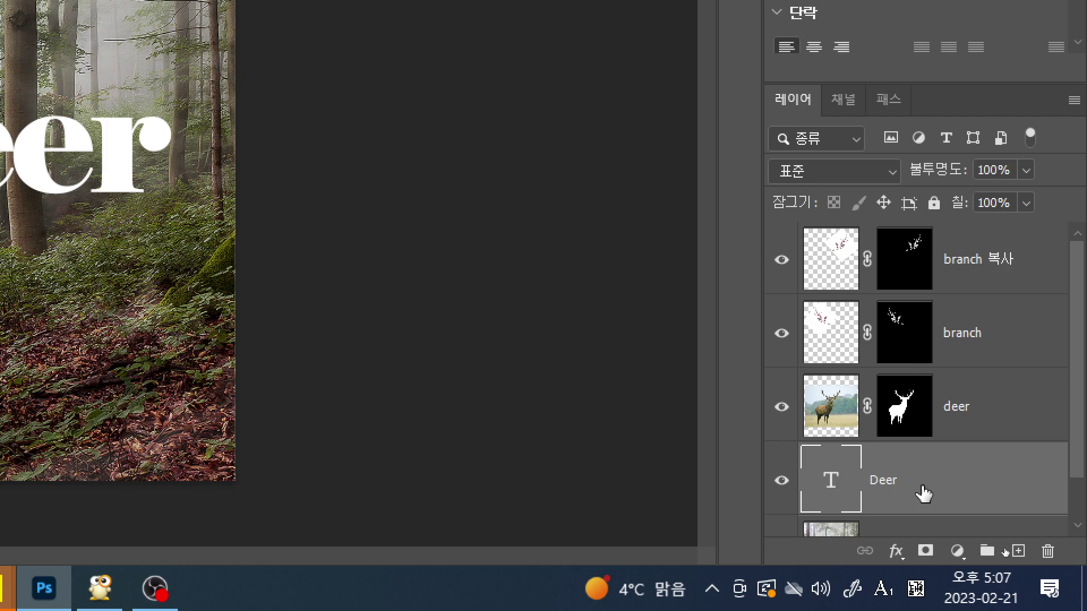
- Add a drop shadow to the Deer text layer with 50% opacity and a distance of 5 px
left_click(895, 551)
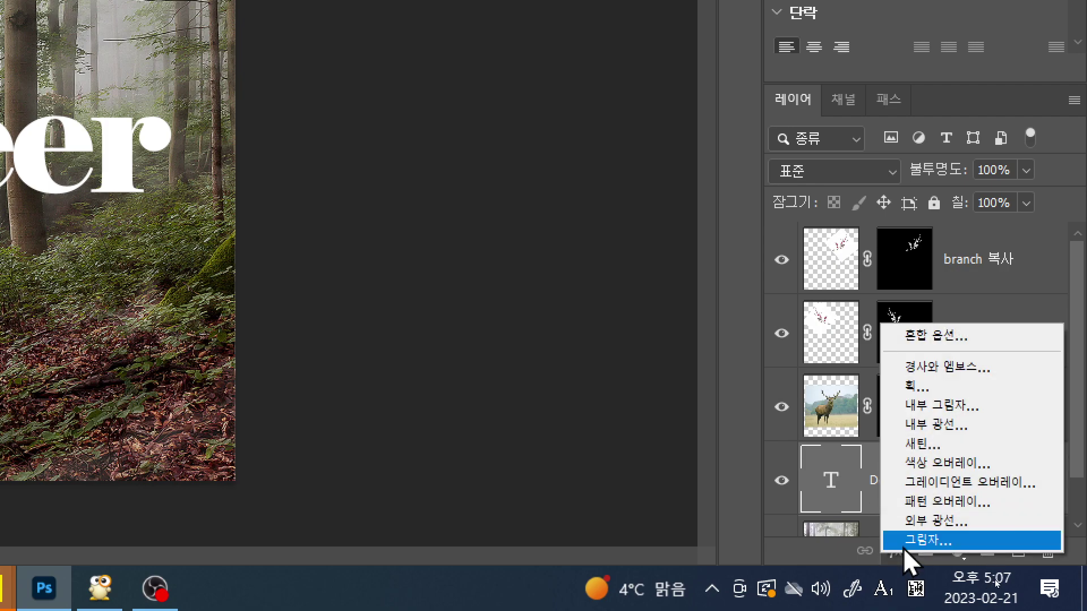
left_click(933, 543)
left_click_drag(717, 66, 705, 30)
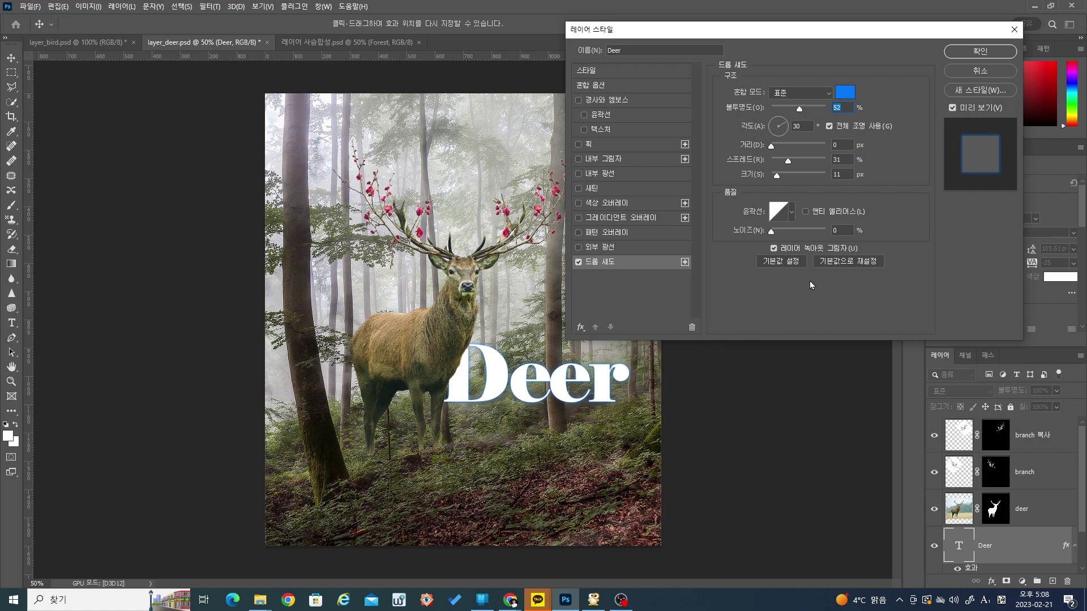
left_click(846, 106)
left_click_drag(847, 107, 807, 107)
type("50")
left_click_drag(844, 144, 829, 143)
type("5")
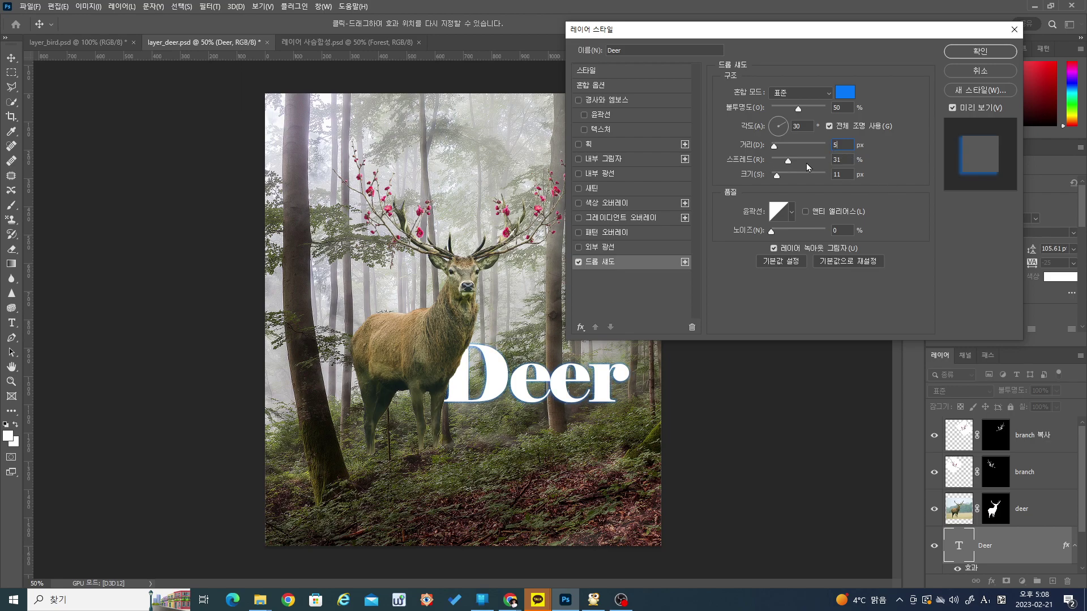
- Set the Deer text's drop shadow colour to dark grey (292929) and apply the layer style
double_click(842, 159)
left_click(845, 97)
left_click_drag(634, 417, 589, 453)
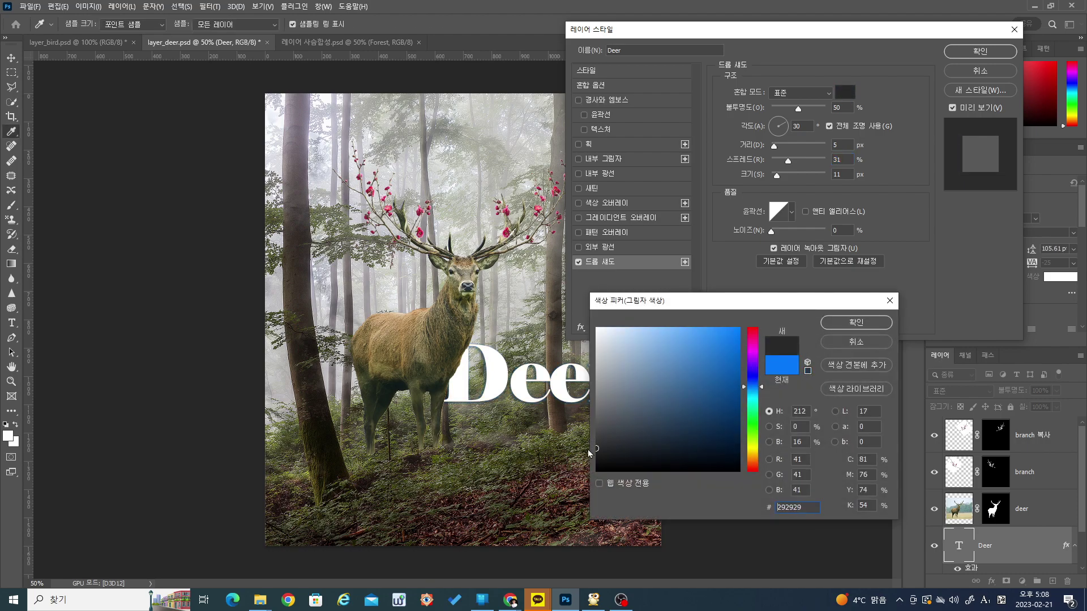
left_click(595, 443)
left_click_drag(594, 444, 597, 448)
left_click(856, 324)
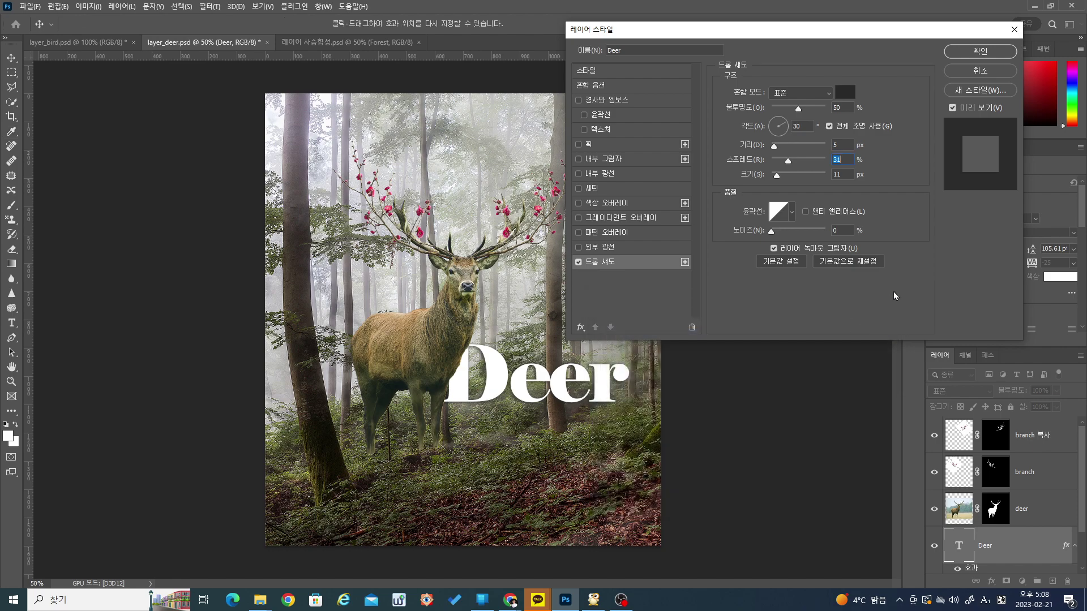
left_click(980, 54)
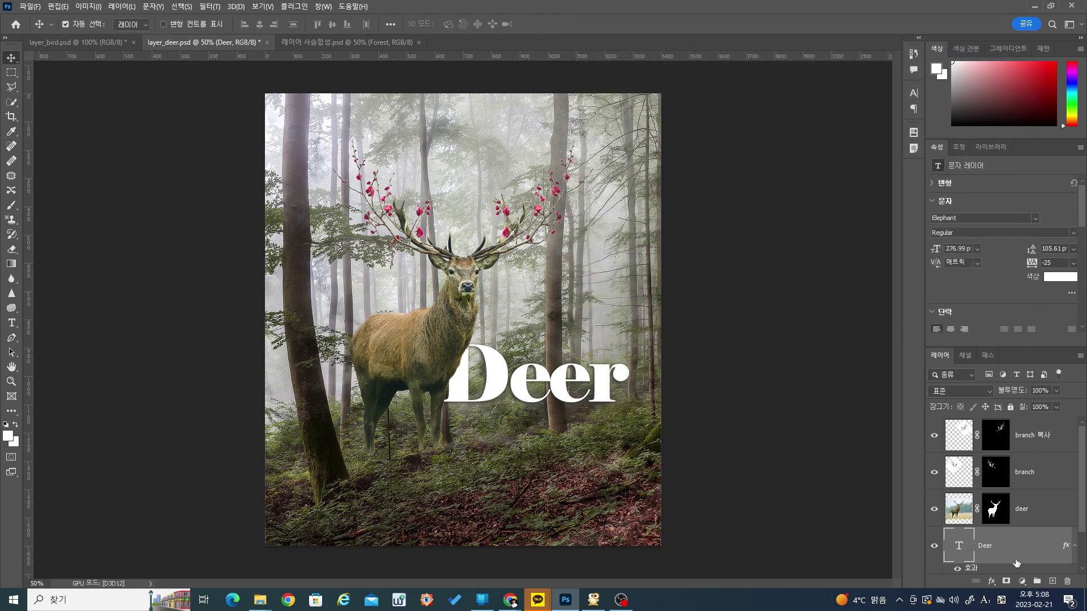